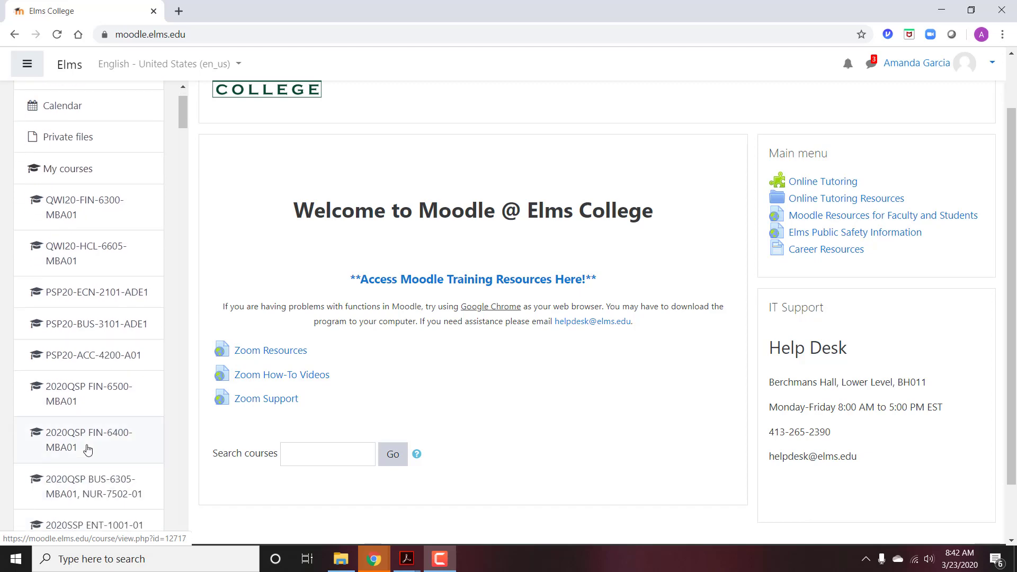
- Open the 2020QSP FIN-6400-MBA01 course from the list of courses
click(88, 450)
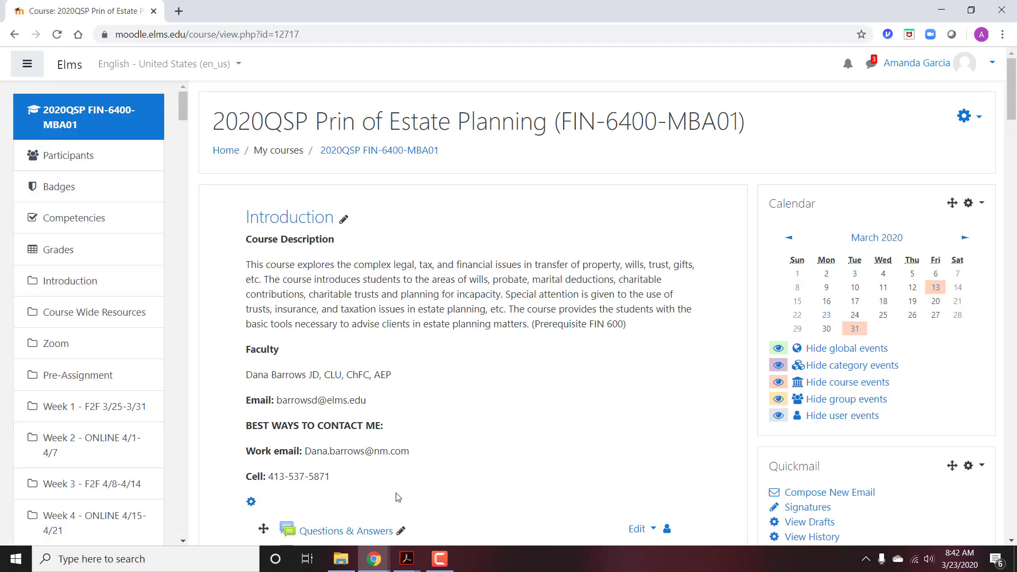
scroll(389, 237, down, 9)
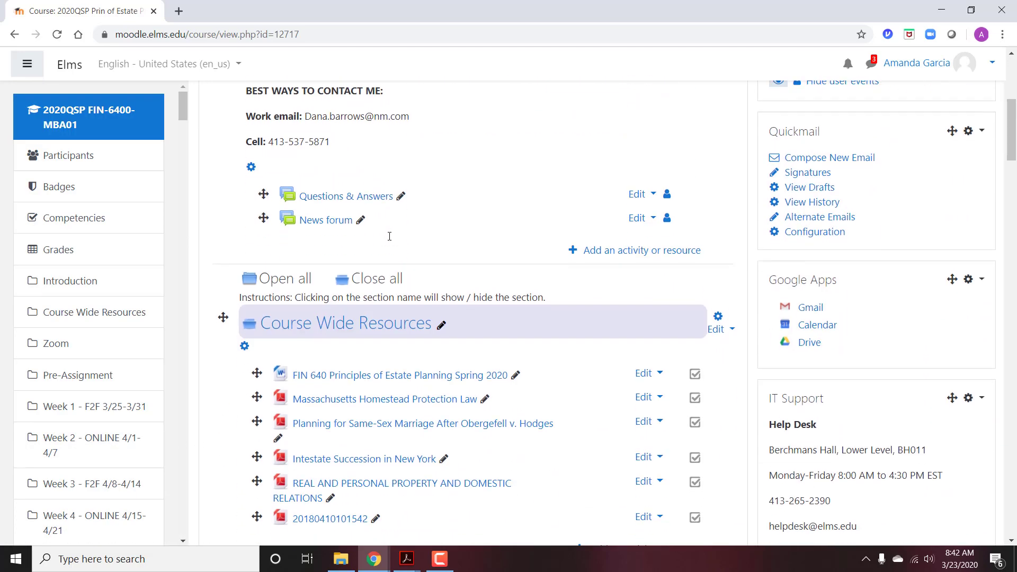
scroll(389, 237, down, 5)
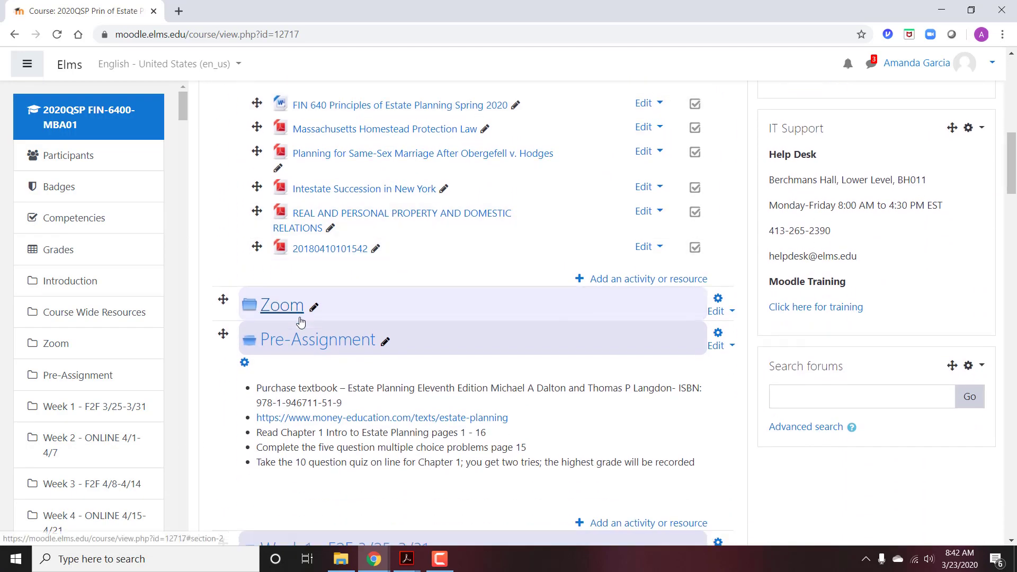
- Collapse the Week 1 - F2F 3/25-3/31 section and leave the Pre-Assignment section expanded
click(253, 225)
click(249, 260)
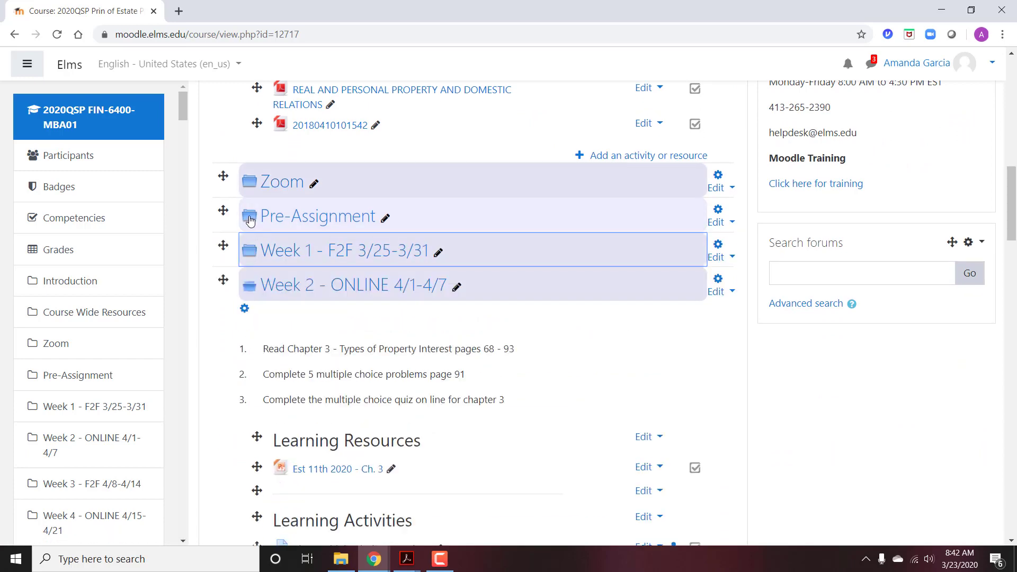
click(250, 221)
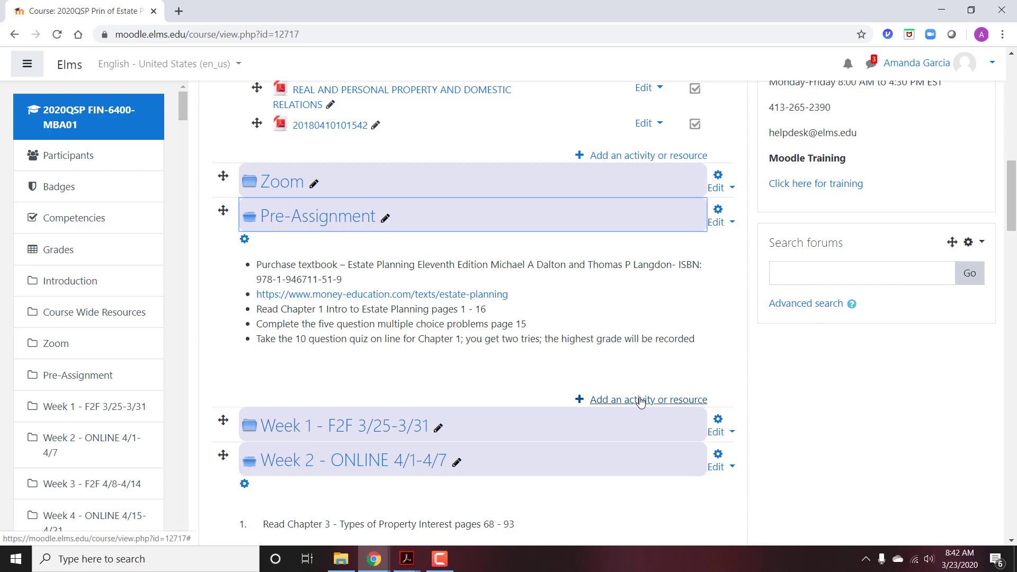
- Turn the course's editing mode off and back on
scroll(741, 318, up, 15)
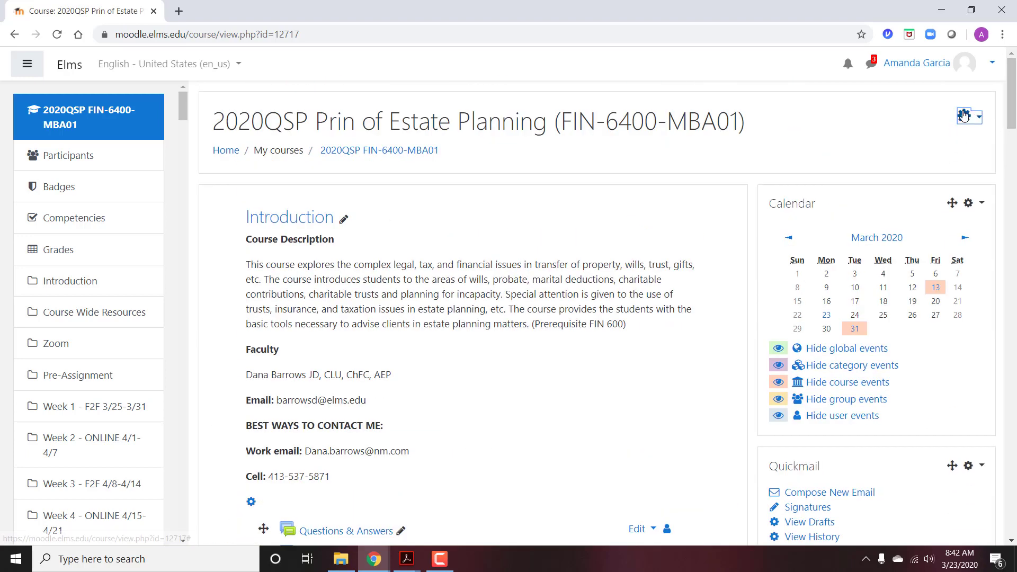
click(964, 116)
click(870, 162)
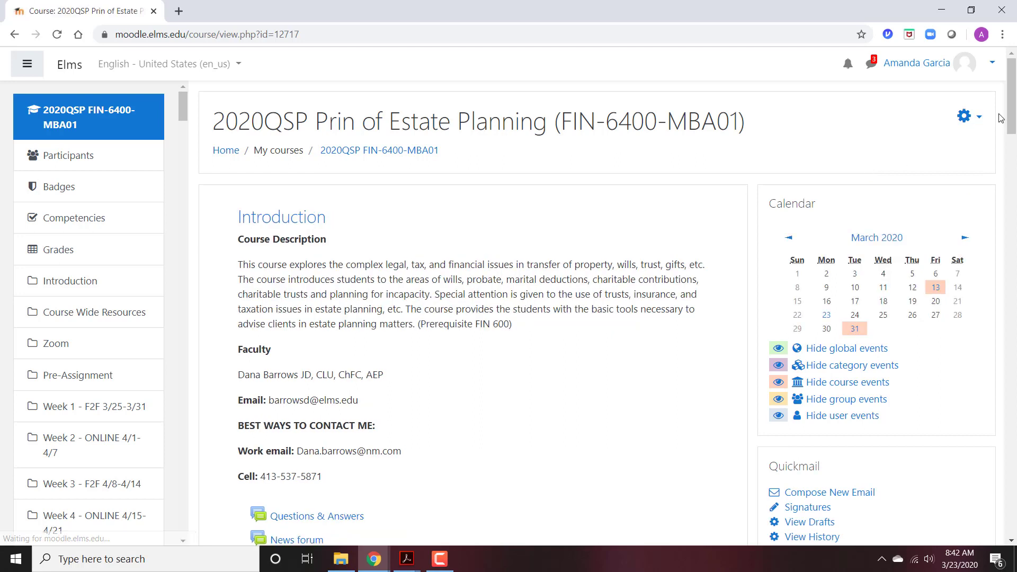
click(965, 116)
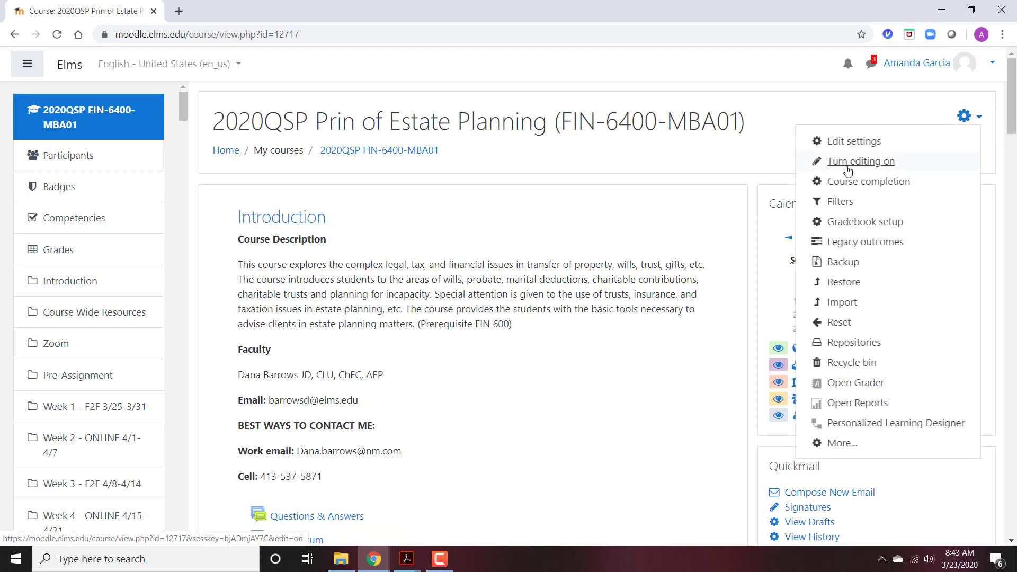
click(850, 163)
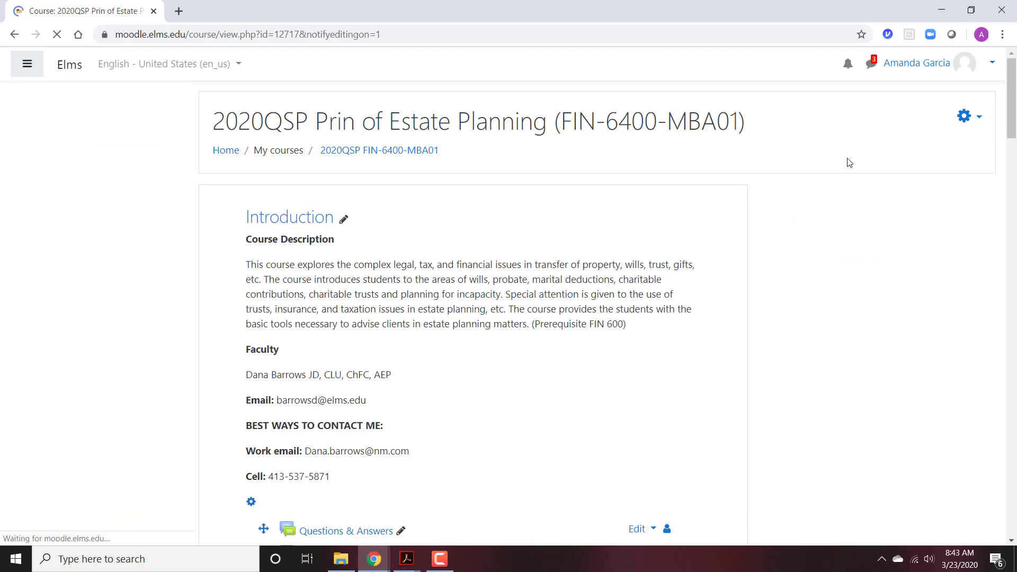
- Add a Quiz activity to the Pre-Assignment section of the course
scroll(579, 173, down, 7)
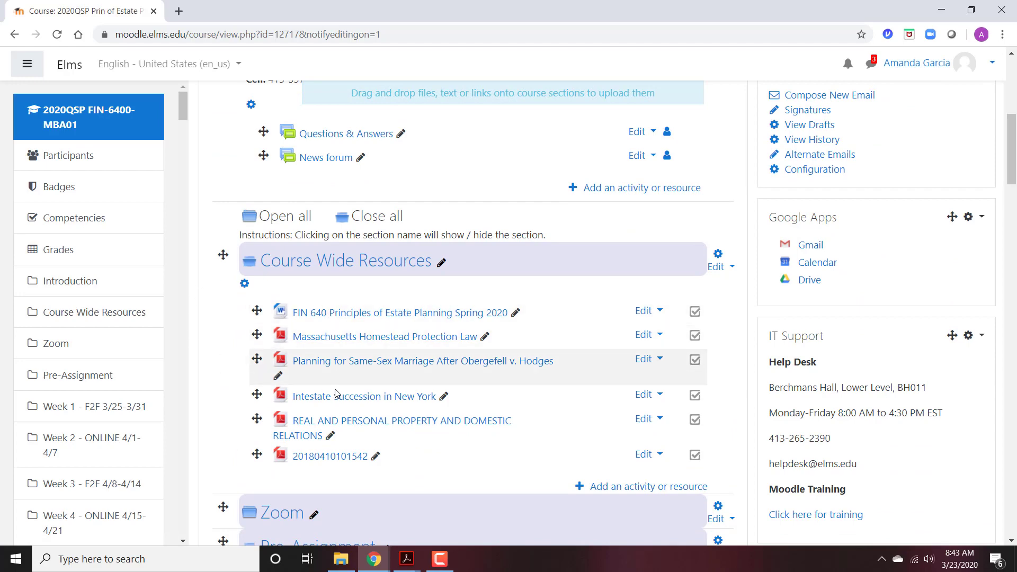
scroll(533, 413, down, 5)
scroll(532, 411, down, 1)
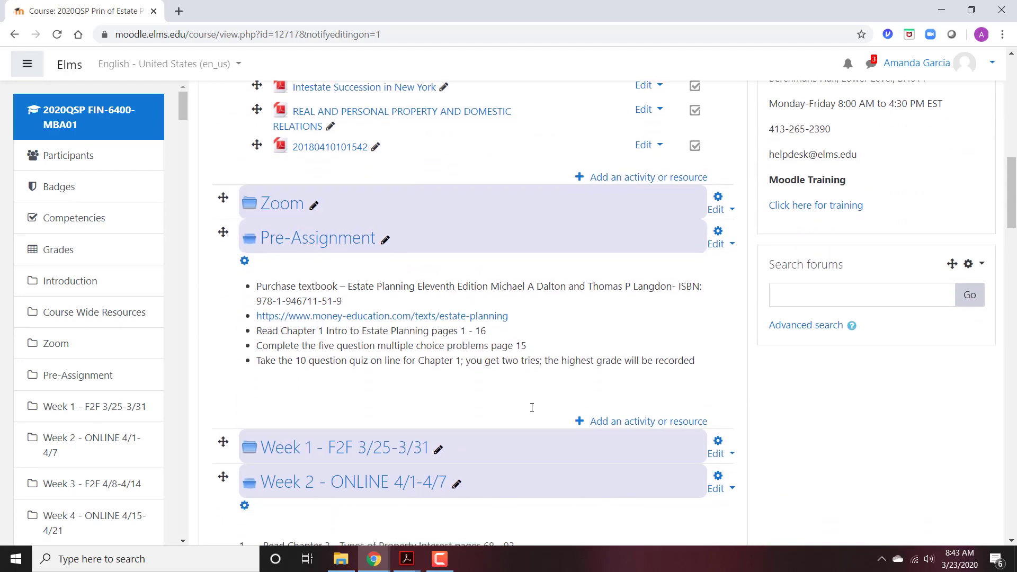
click(634, 399)
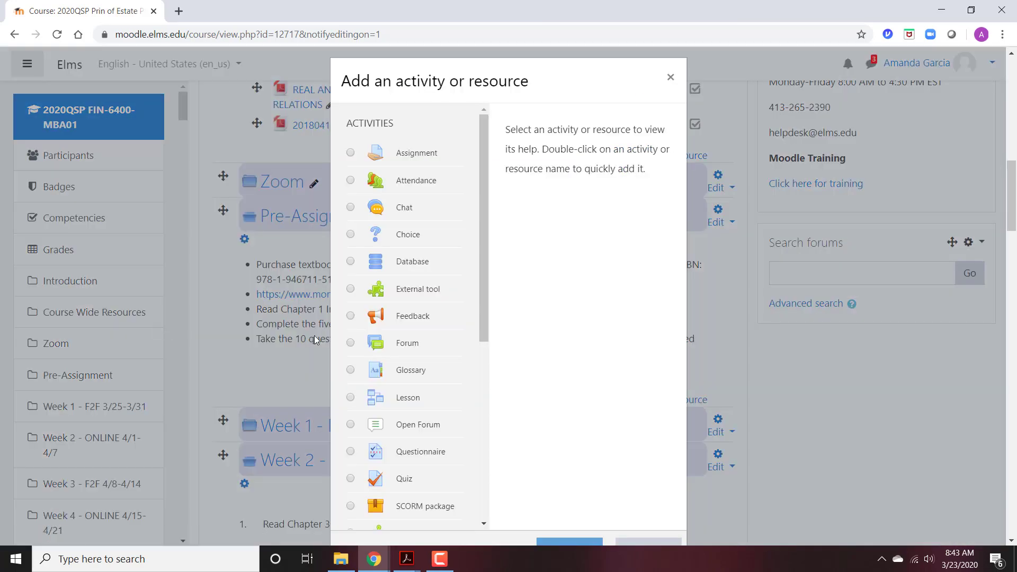
scroll(399, 302, down, 3)
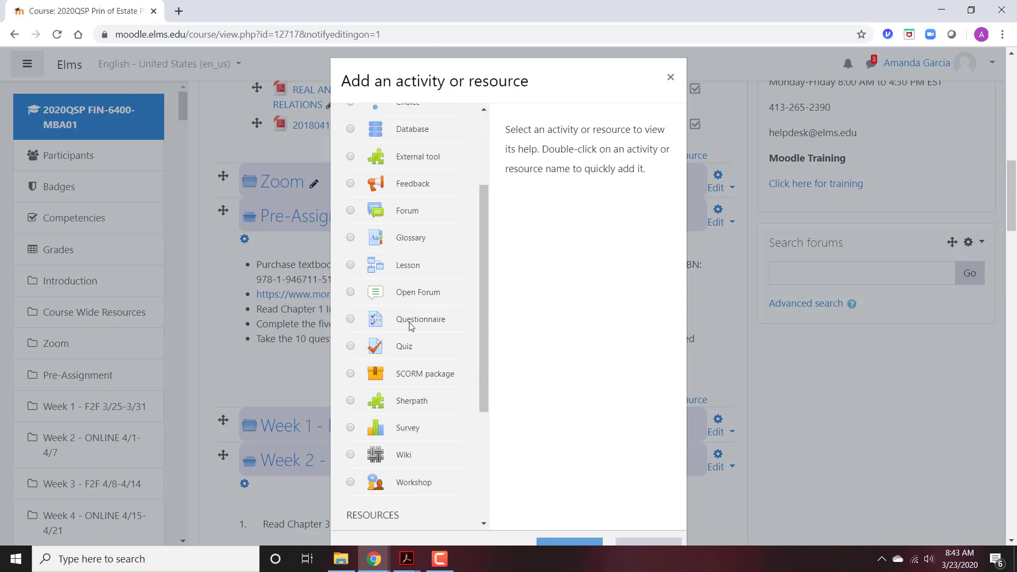
scroll(412, 324, down, 1)
click(351, 280)
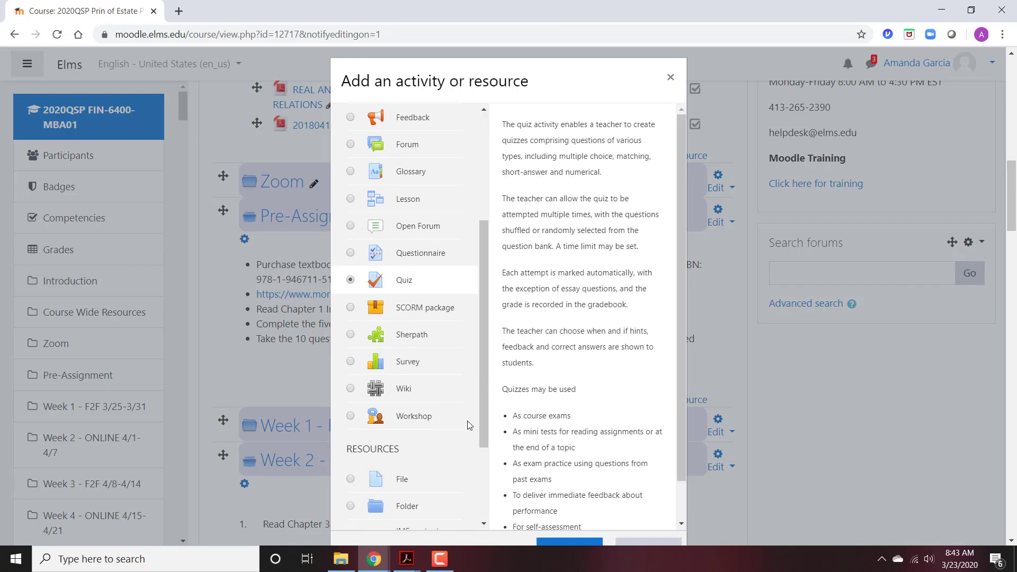
scroll(470, 423, down, 1)
scroll(596, 477, down, 1)
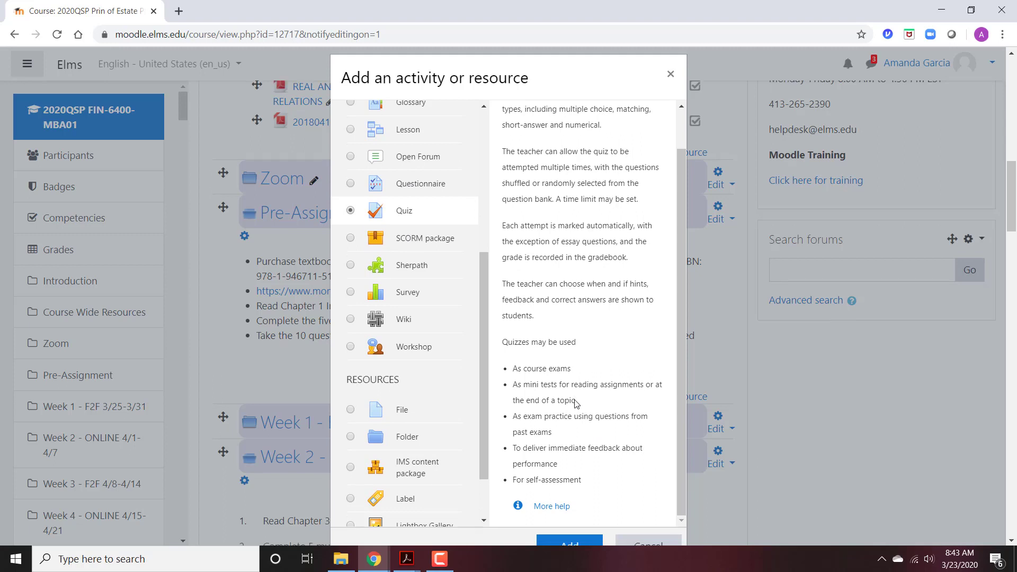
scroll(582, 399, down, 1)
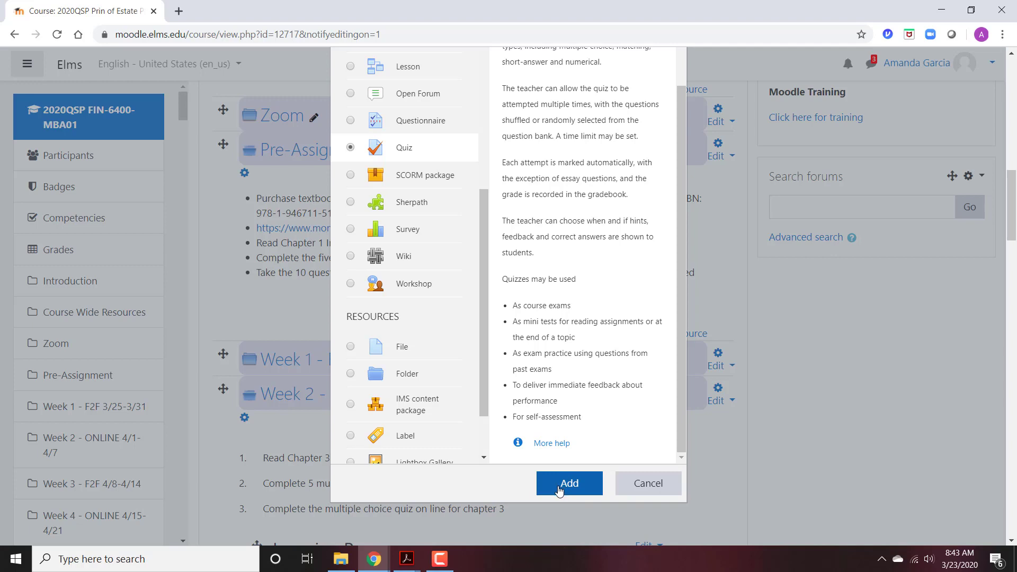
click(559, 492)
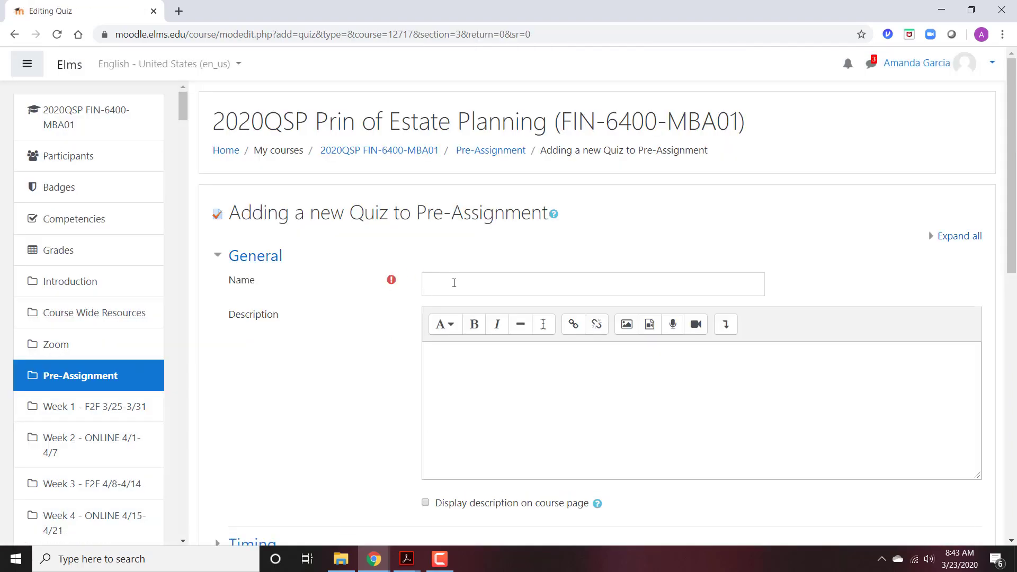
- Name the quiz "Quiz Chapter 1" and begin its description with "Please complete the multiple choice quiz. You have 2 attempts."
click(454, 285)
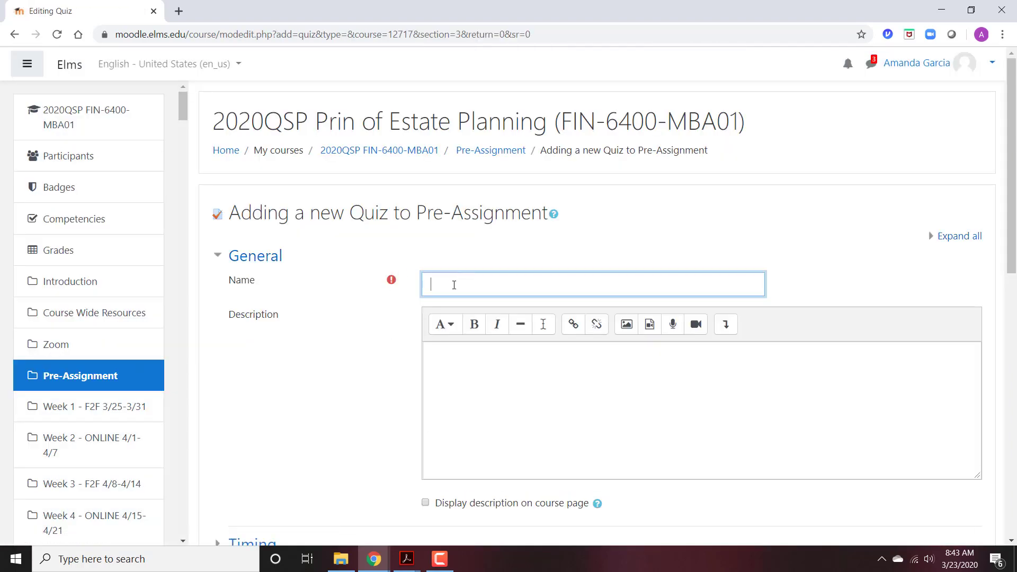
text(Quiz Chapter)
key(Tab)
key(Tab)
text(Please co)
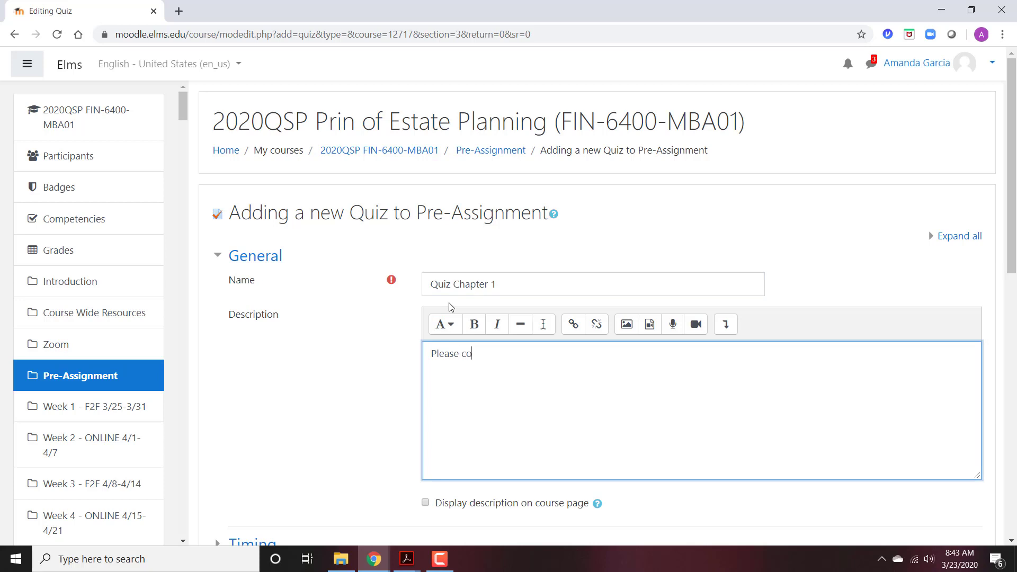
text(mplete the multiple choice)
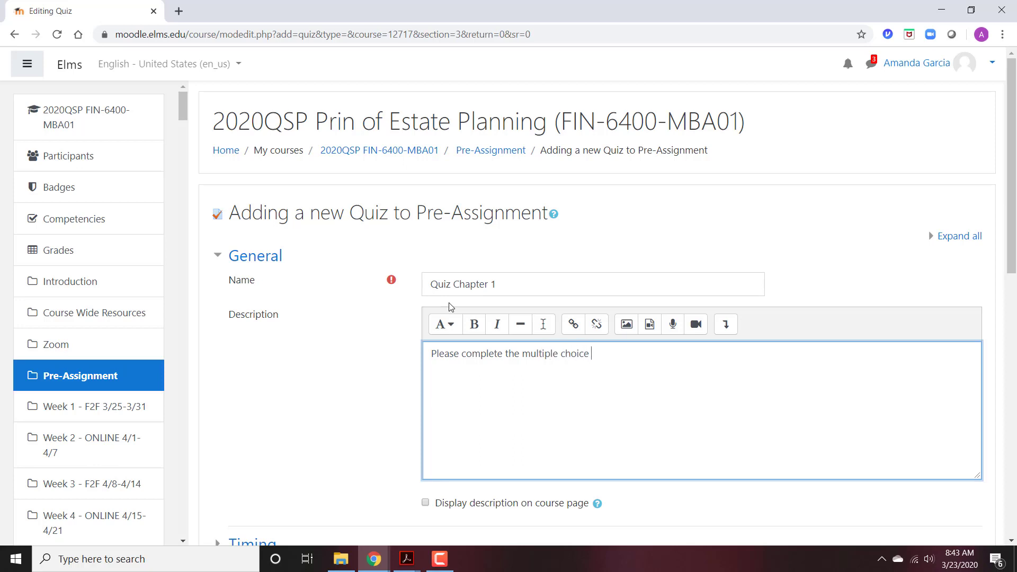
text( quiz. You have 2 attempts. T)
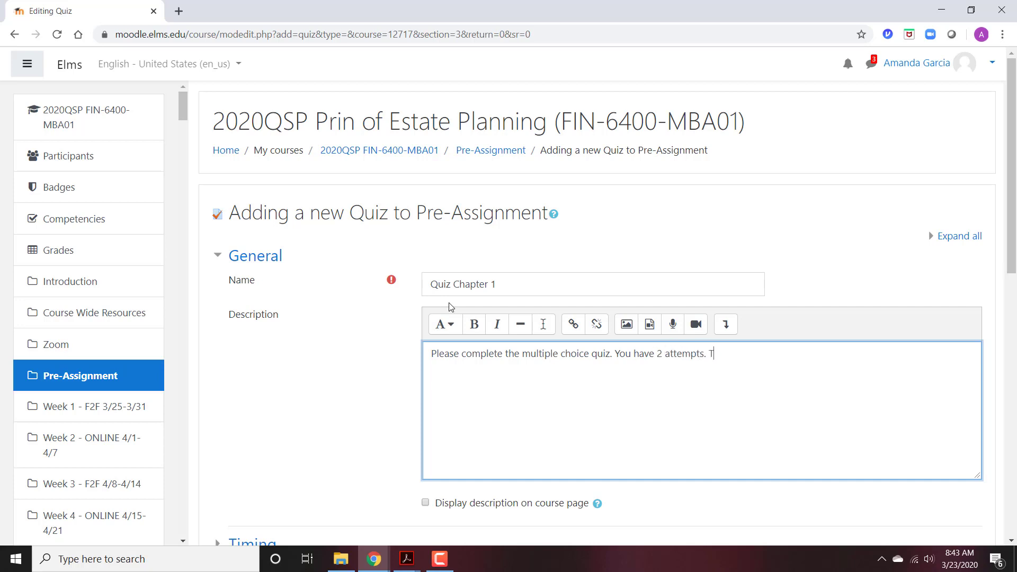
- Continue the description: "The purpose of this quiz is for reading the chapter and practicing the multiple choice questions. The grade will be the highest score."
text(he purpose of the )
text(quiz is for r)
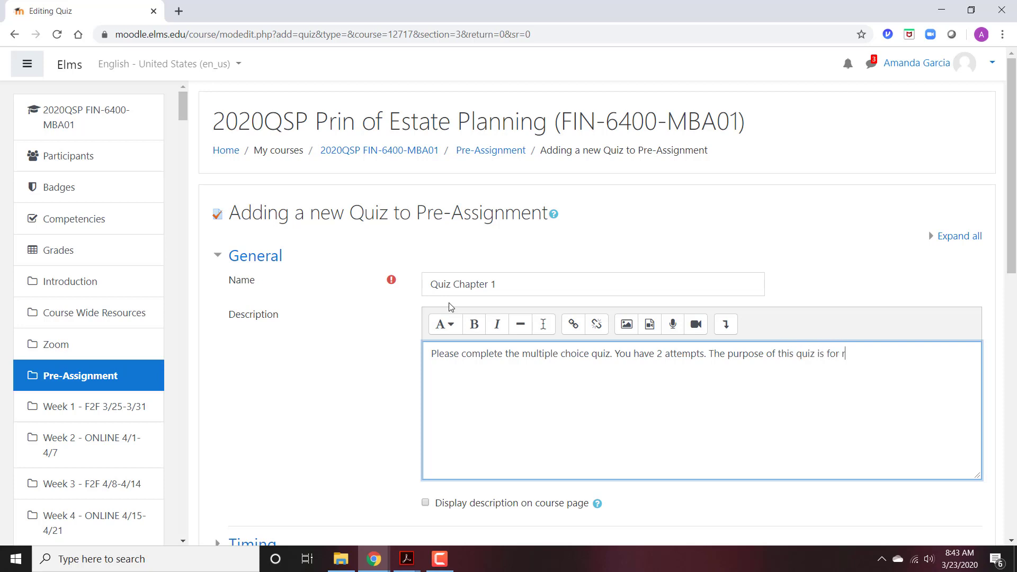
text(eading the chapter and )
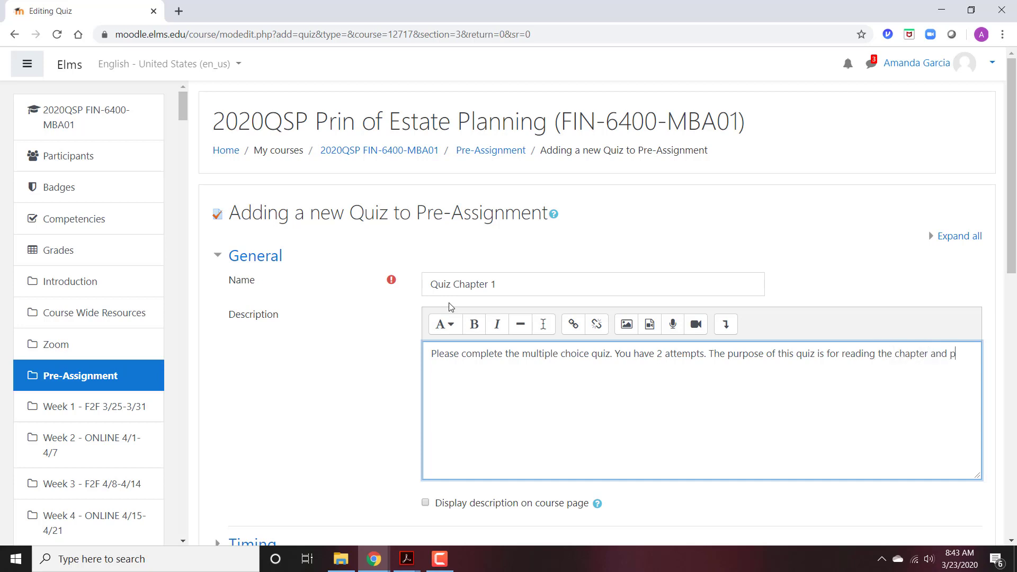
text(practicing the multiple choice questions.)
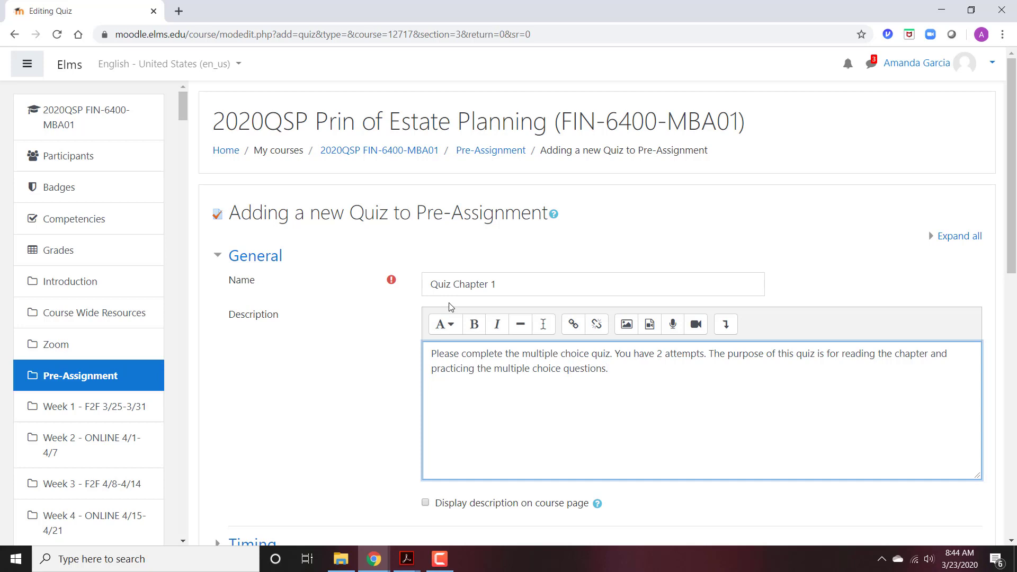
scroll(456, 328, down, 3)
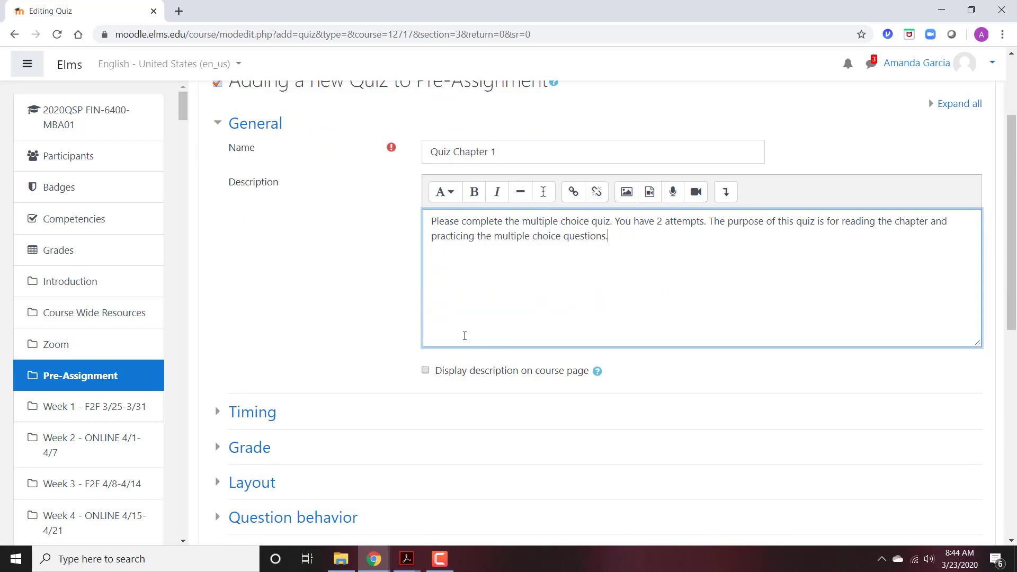
text(The grade will be the highes)
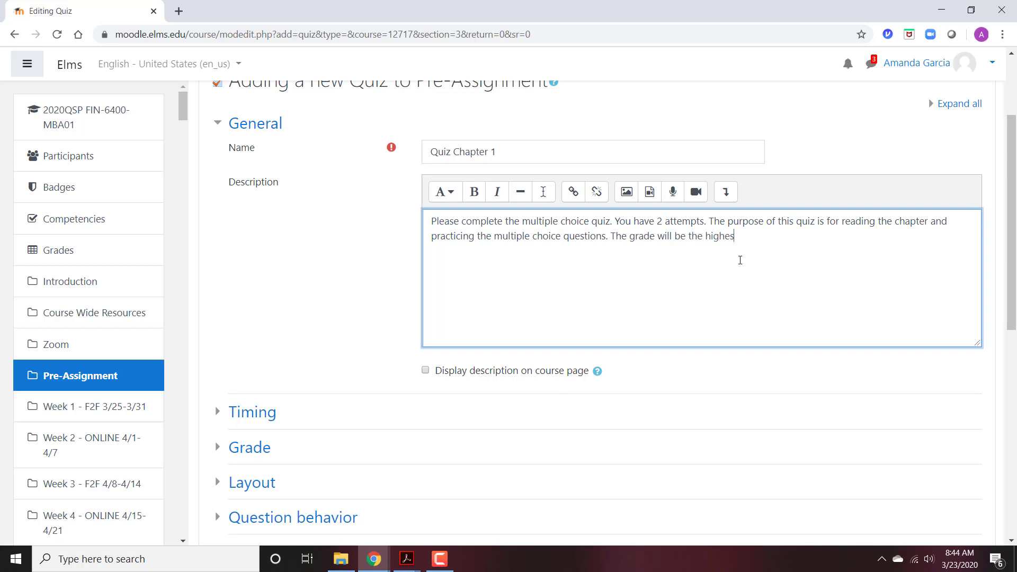
text(t score.)
click(252, 412)
scroll(465, 282, down, 1)
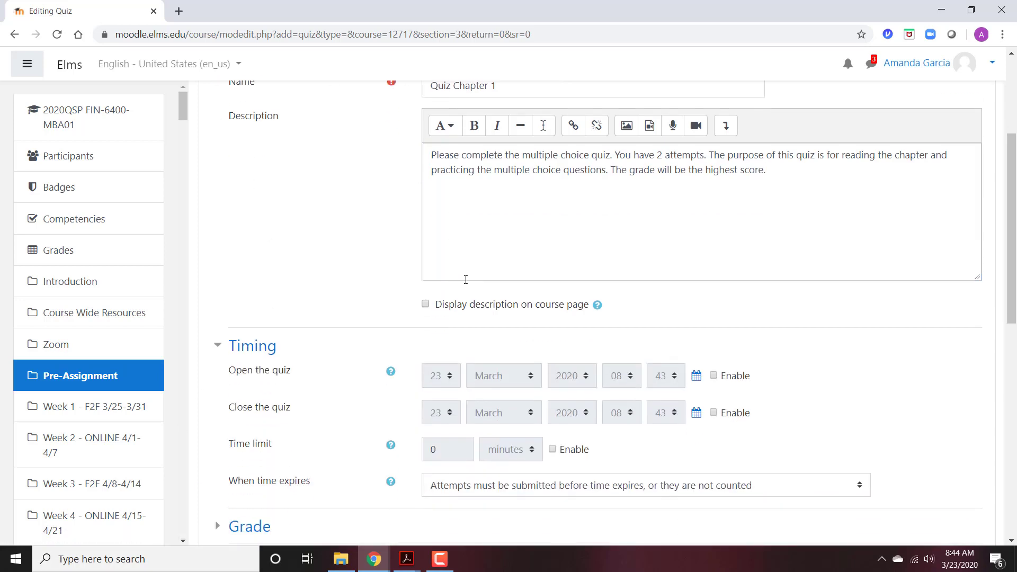
click(264, 347)
click(778, 179)
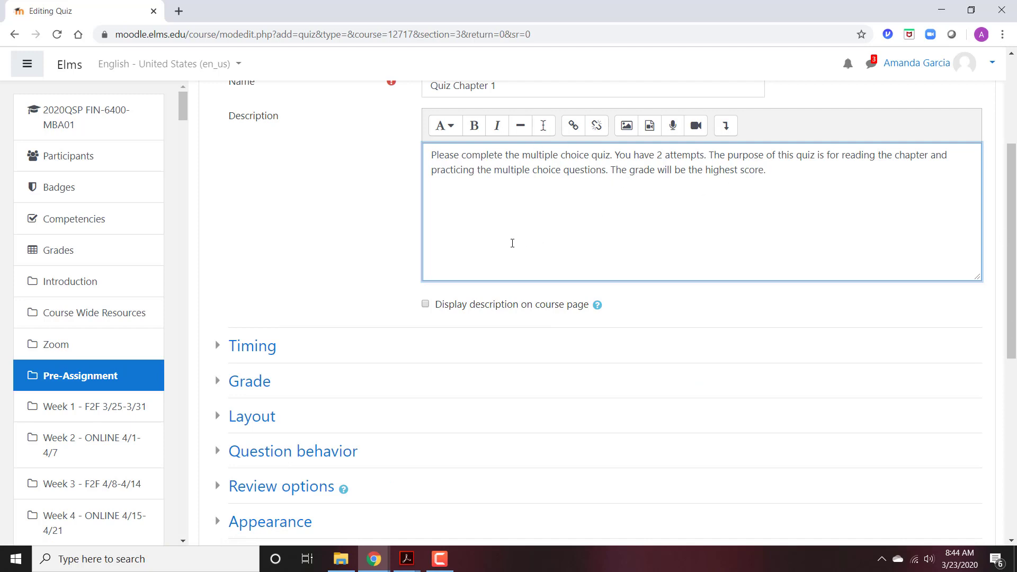
- Enable the quiz's closing time in the Timing settings and set its date to 25 March 2020
scroll(512, 243, down, 1)
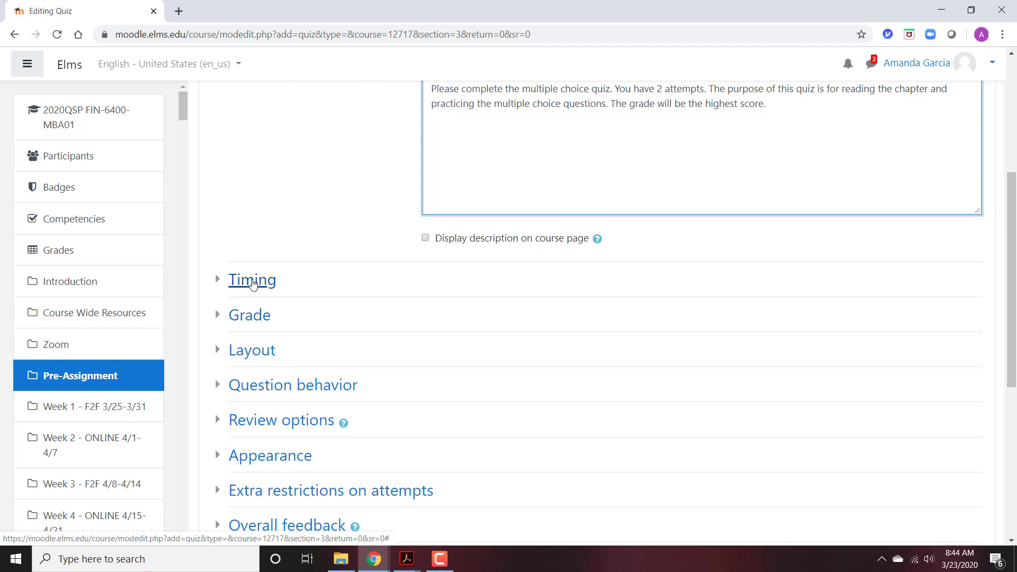
click(252, 281)
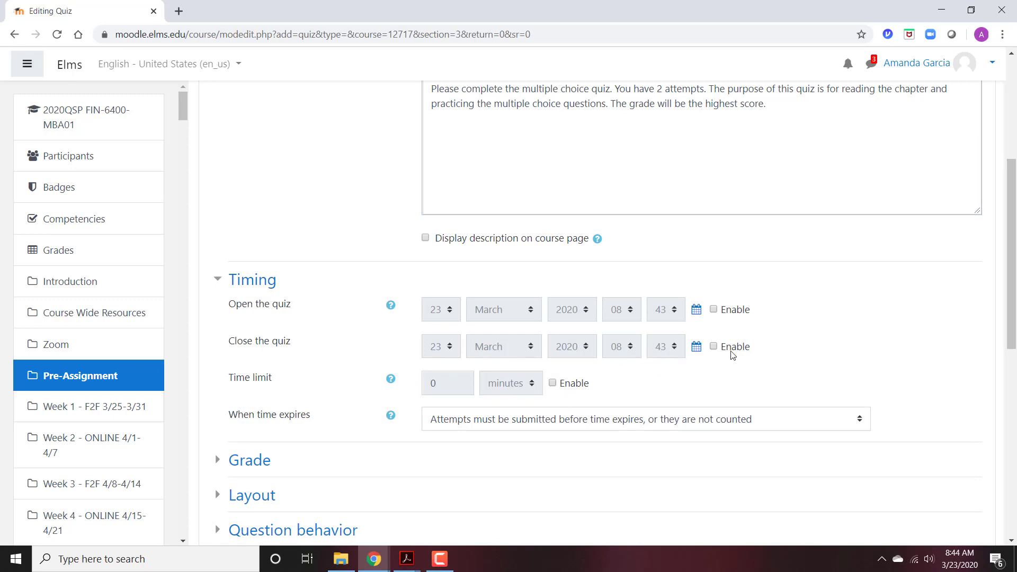
click(714, 346)
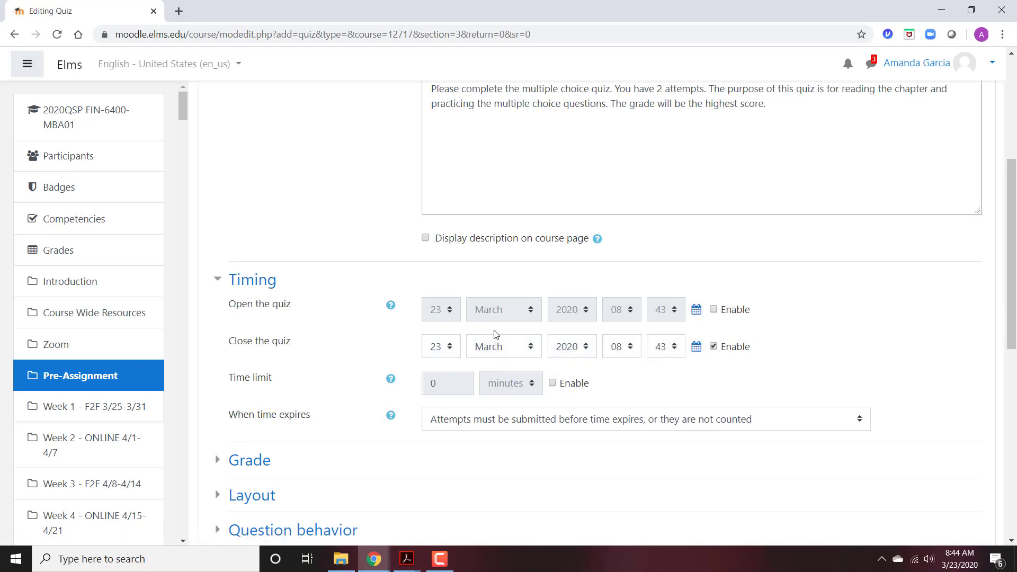
click(696, 347)
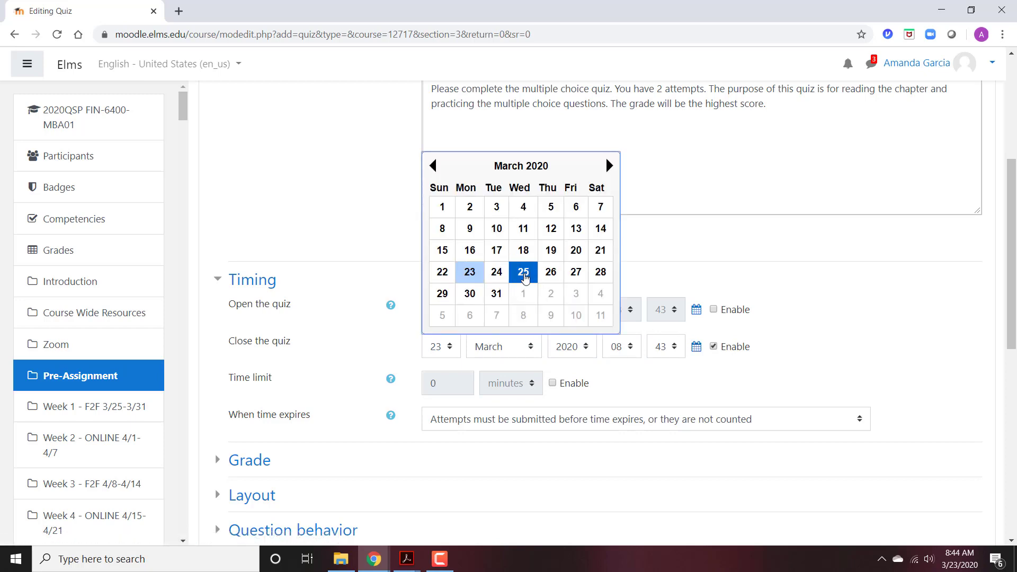
click(524, 273)
- Set the quiz's closing time to 18:00
click(620, 350)
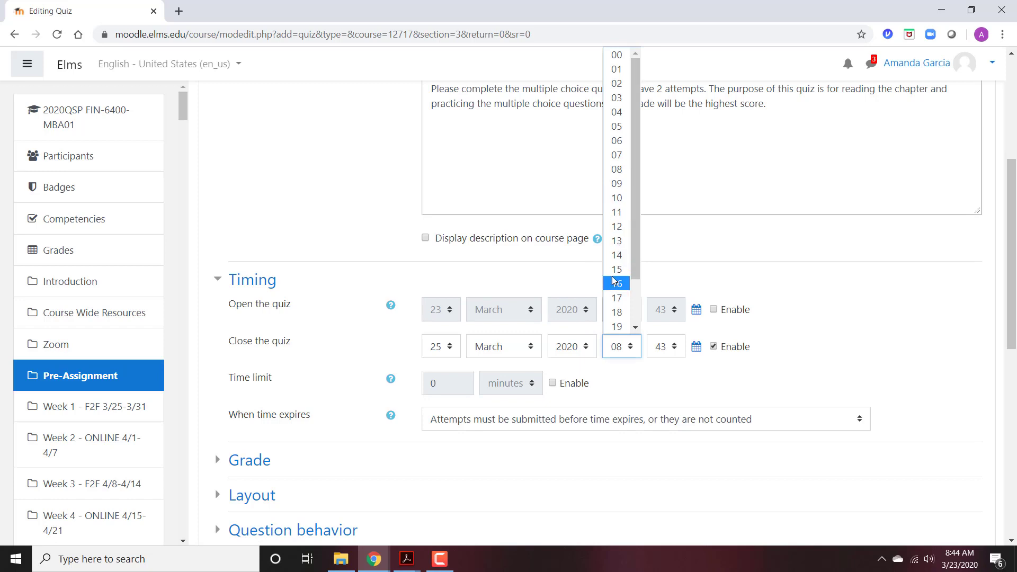
scroll(615, 228, down, 1)
click(616, 255)
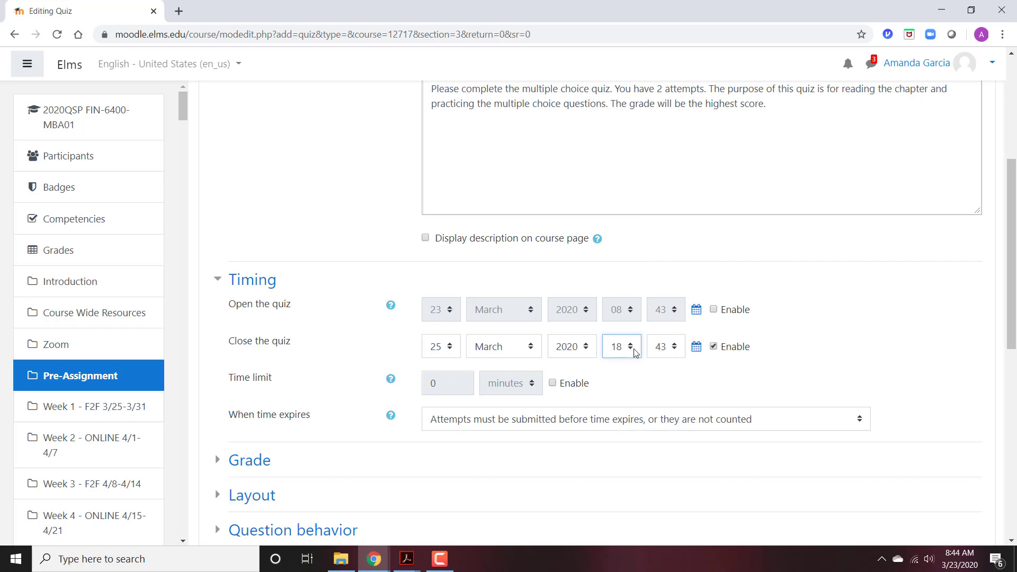
click(664, 348)
scroll(665, 114, up, 6)
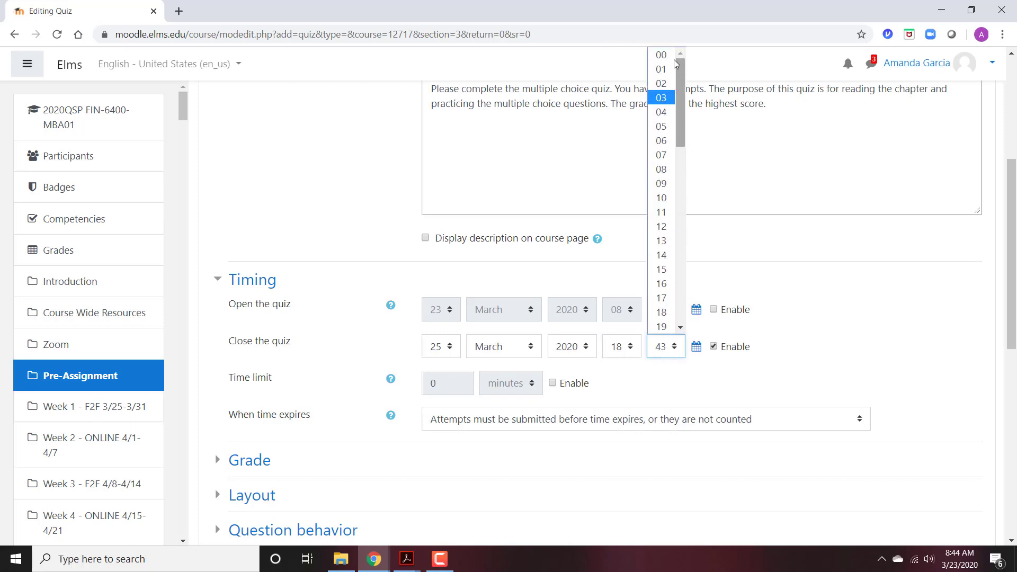
click(661, 56)
- Enable a 30-minute time limit and have open attempts submitted automatically when time expires
click(566, 387)
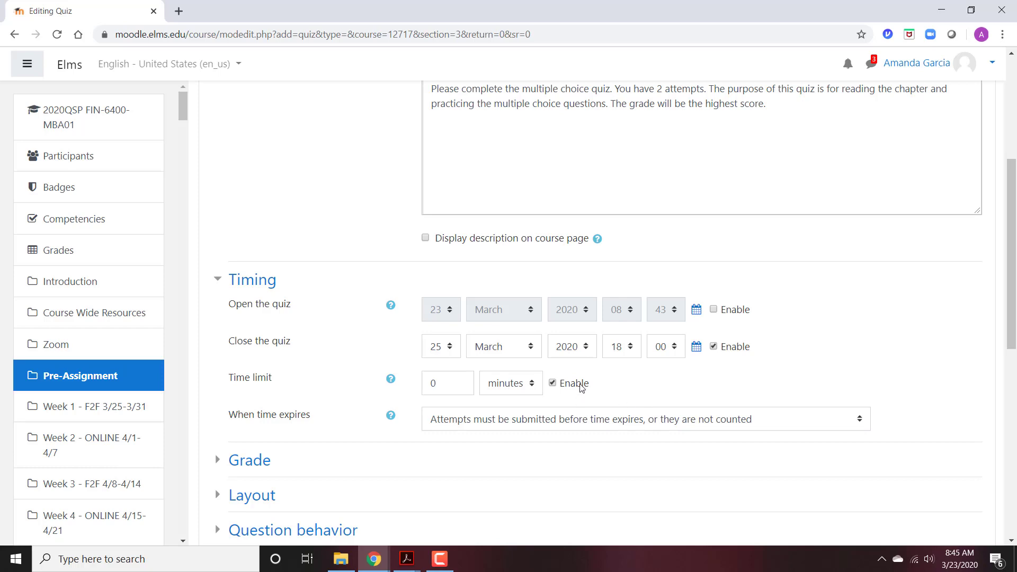
double_click(447, 390)
text(3)
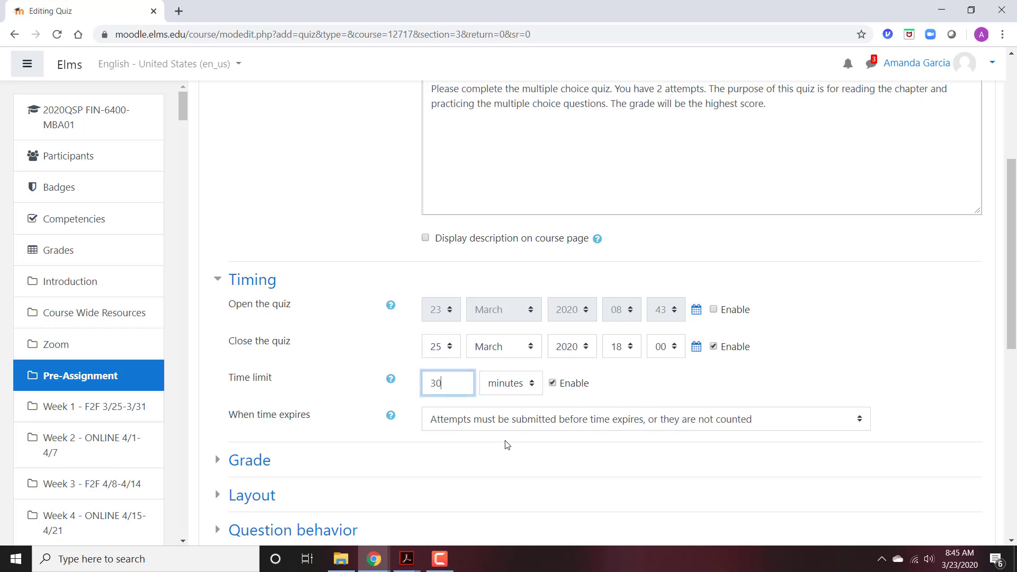
text(0)
click(664, 420)
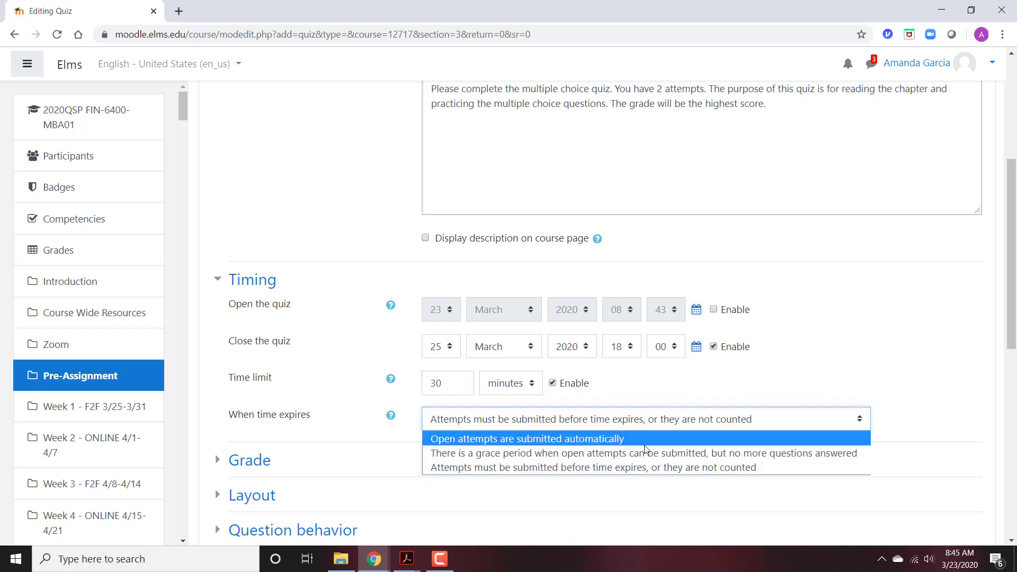
click(645, 444)
click(601, 420)
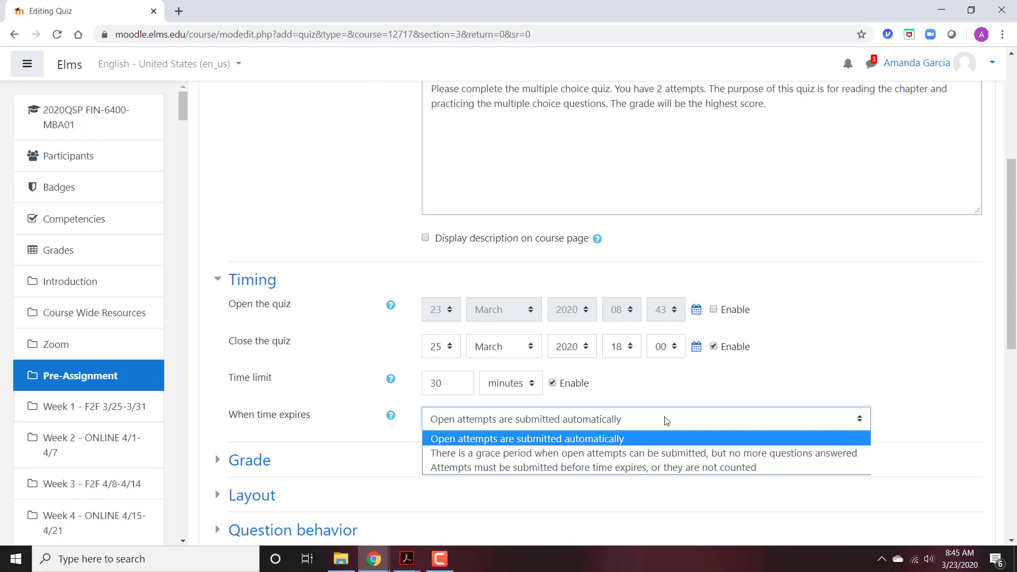
click(642, 435)
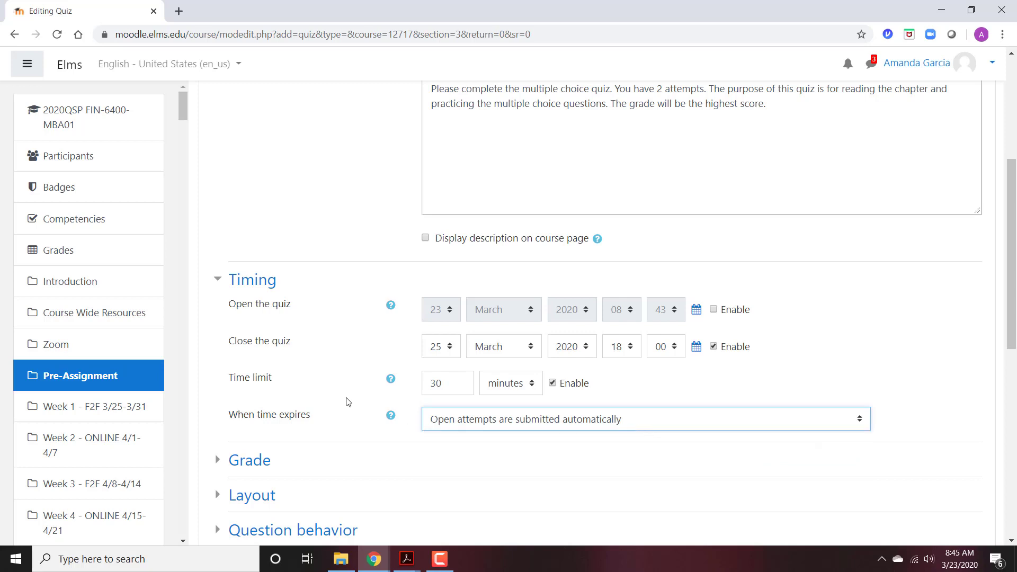
- In the Grade settings, choose the Quizzes category, allow 2 attempts and use Highest grade as the grading method
scroll(318, 407, down, 1)
click(261, 402)
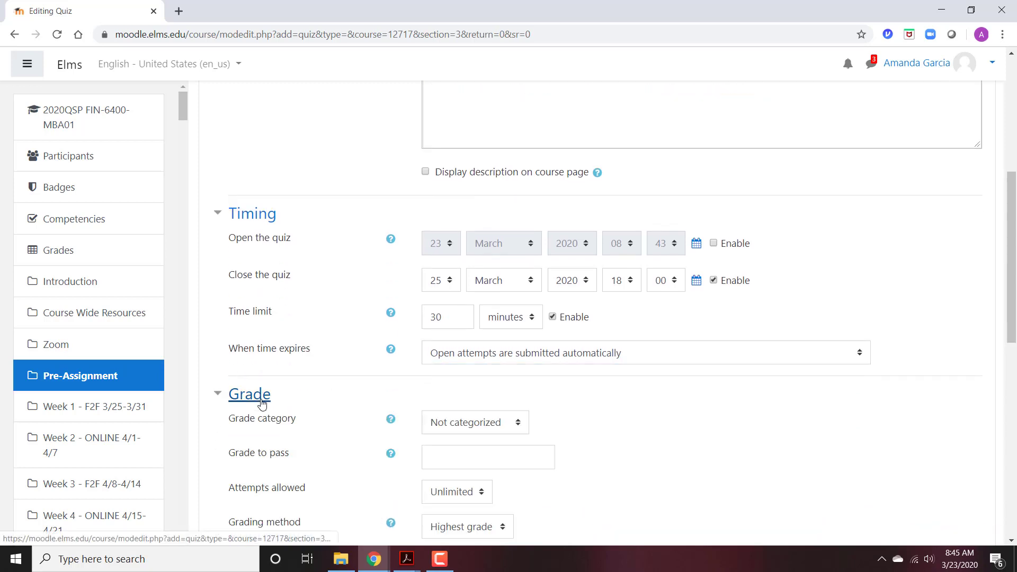
scroll(262, 403, down, 2)
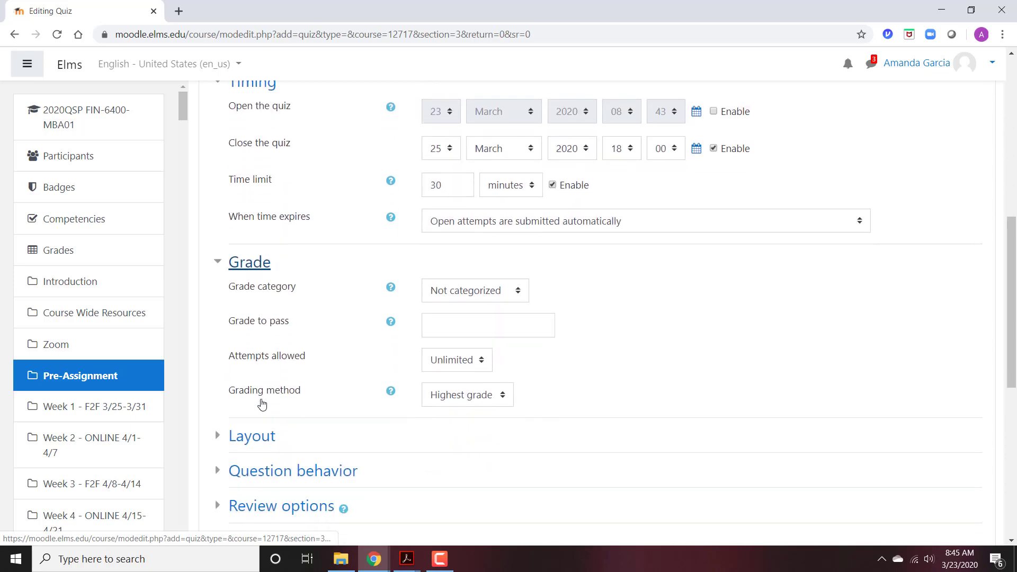
click(435, 295)
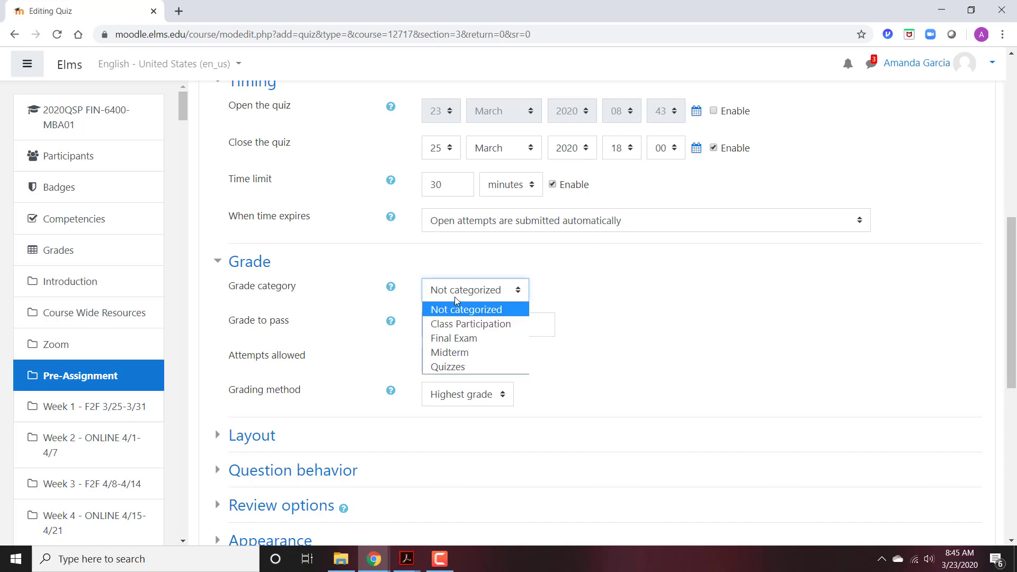
click(482, 367)
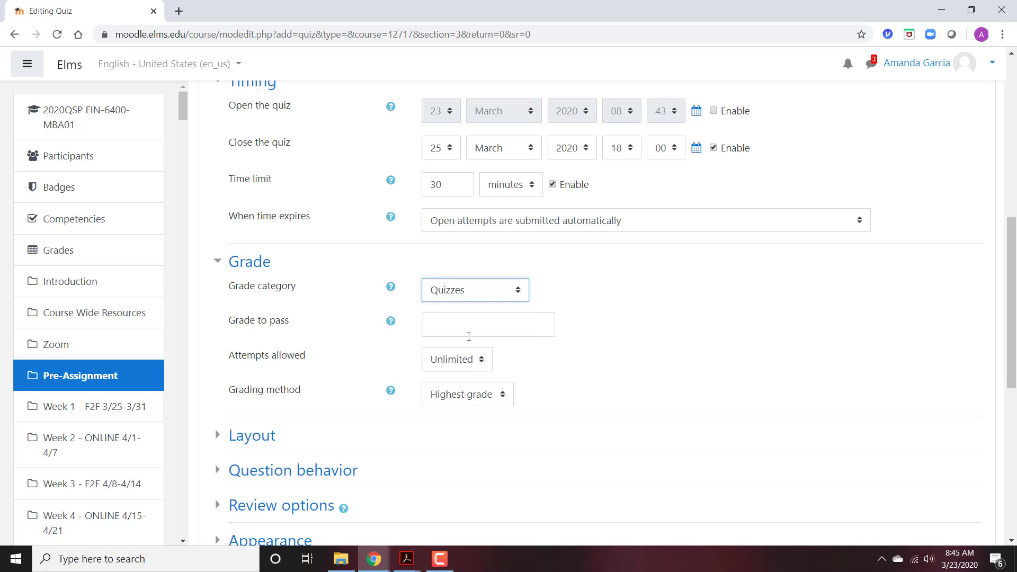
click(442, 357)
click(439, 405)
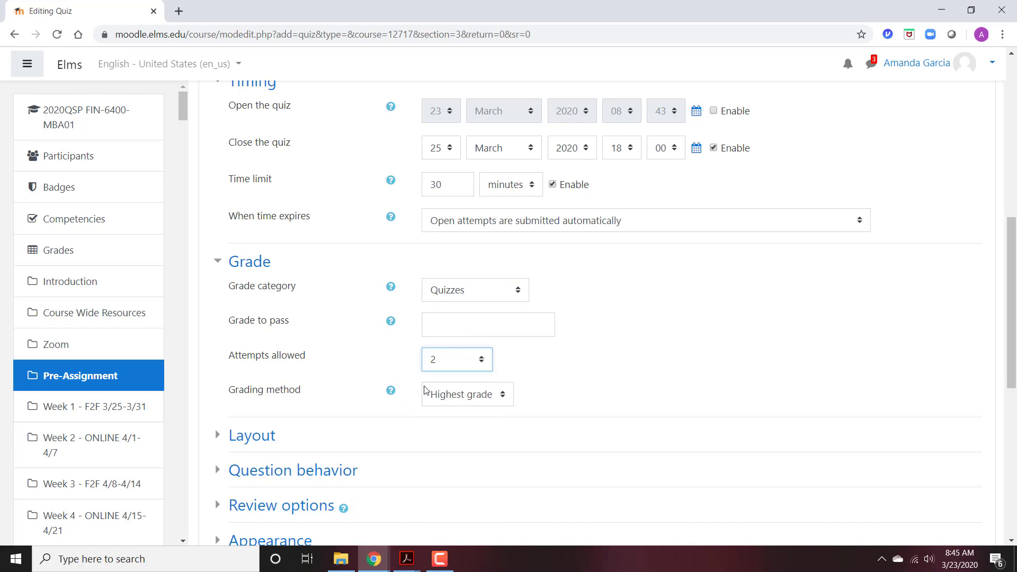
click(433, 394)
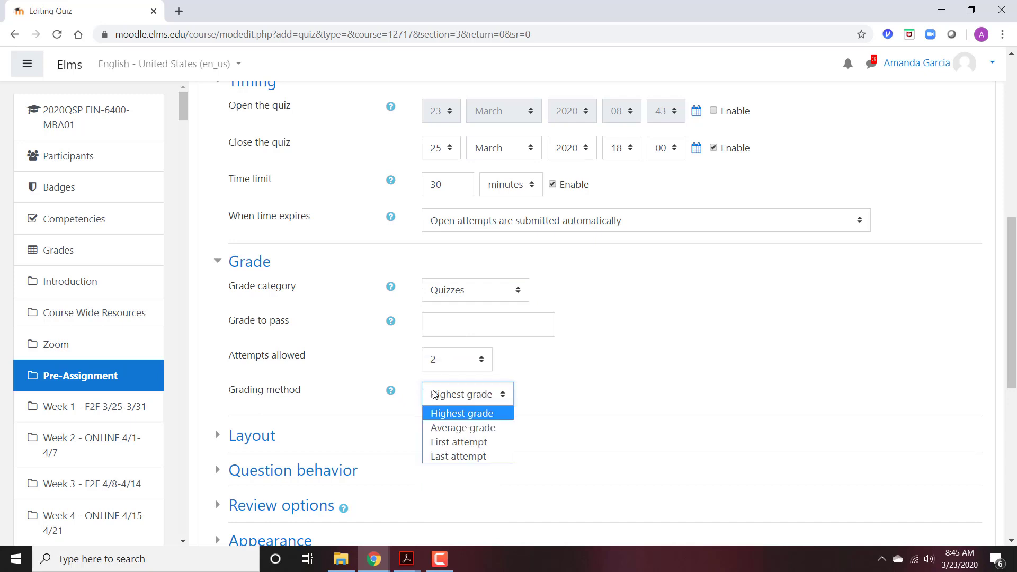
click(432, 394)
click(480, 399)
click(543, 383)
- Review the new page option in the Layout settings and the shuffle within questions option in Question behavior
scroll(222, 366, down, 3)
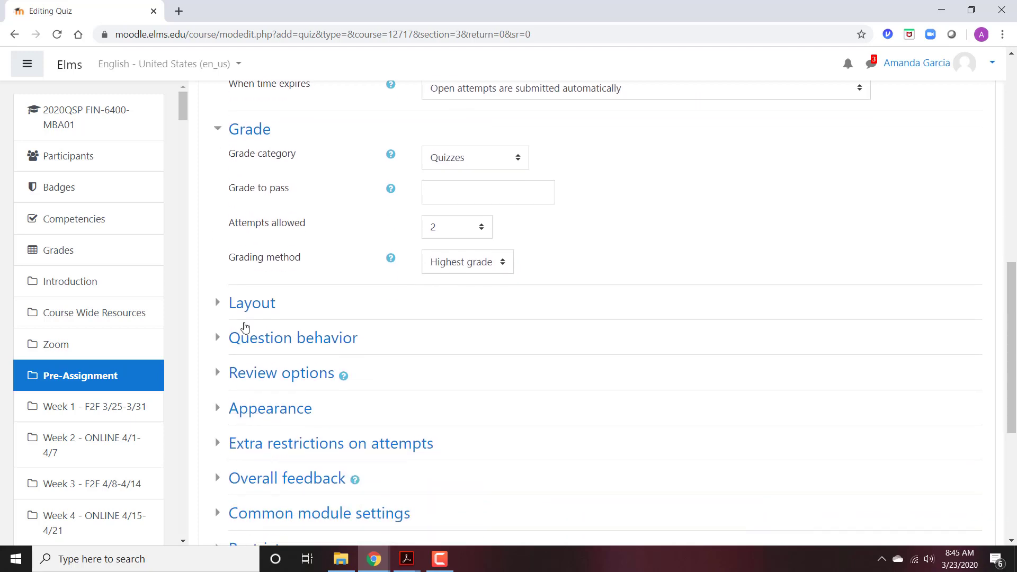
click(252, 304)
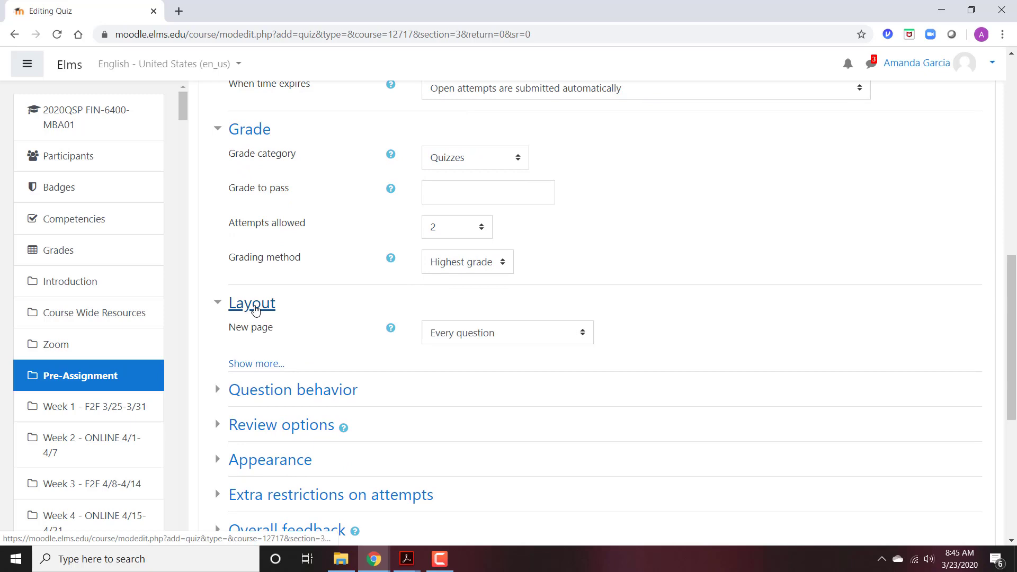
click(544, 340)
click(542, 340)
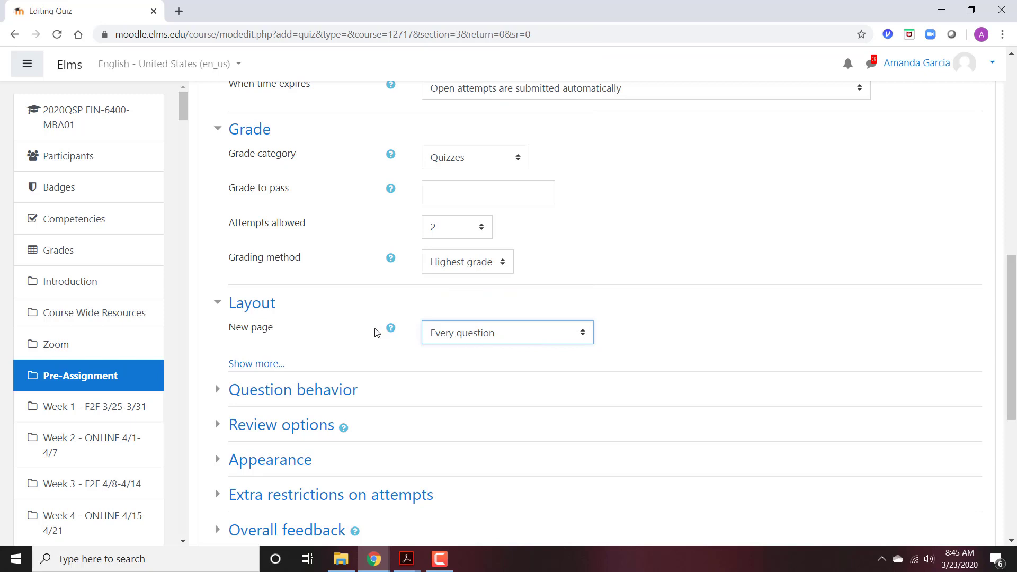
scroll(325, 356, down, 1)
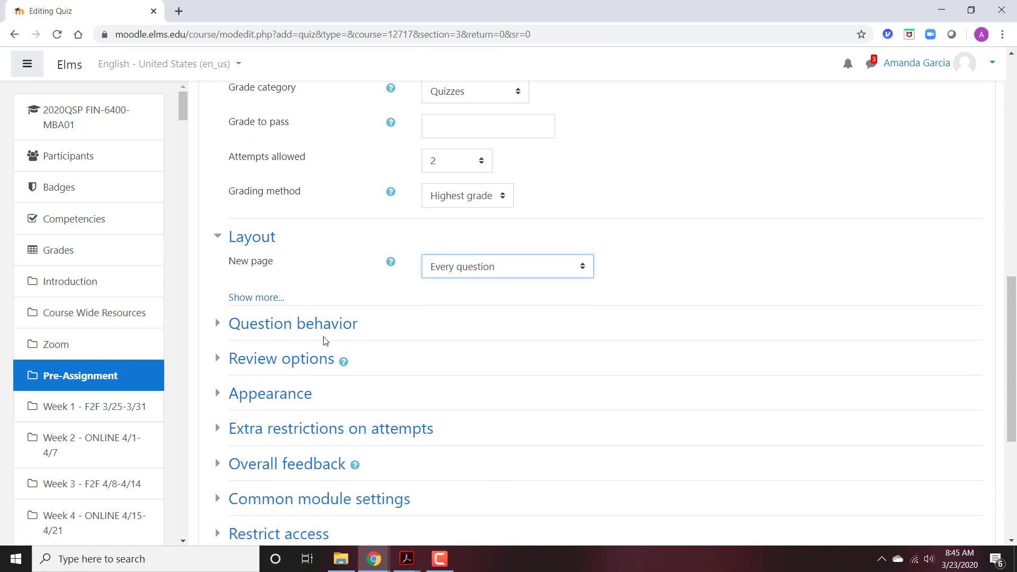
click(322, 328)
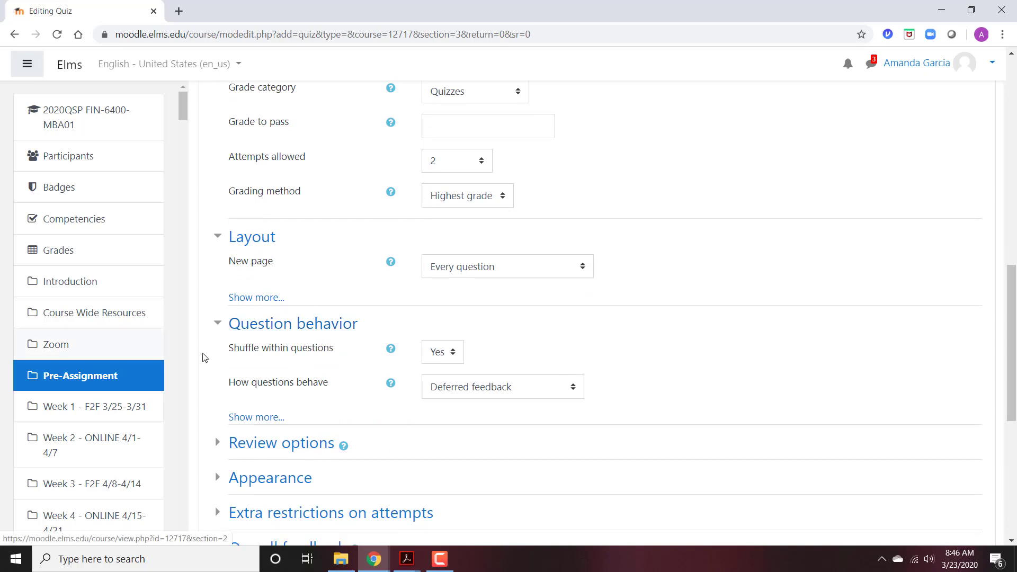
drag(255, 348, 342, 358)
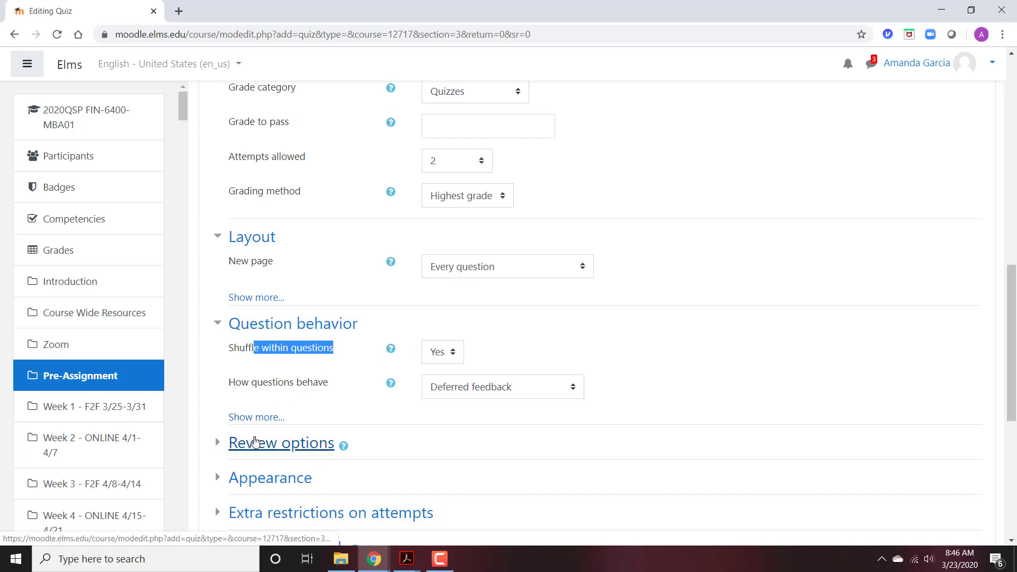
- In the review options for Immediately after the attempt, disable everything except The attempt
click(256, 442)
scroll(329, 344, down, 4)
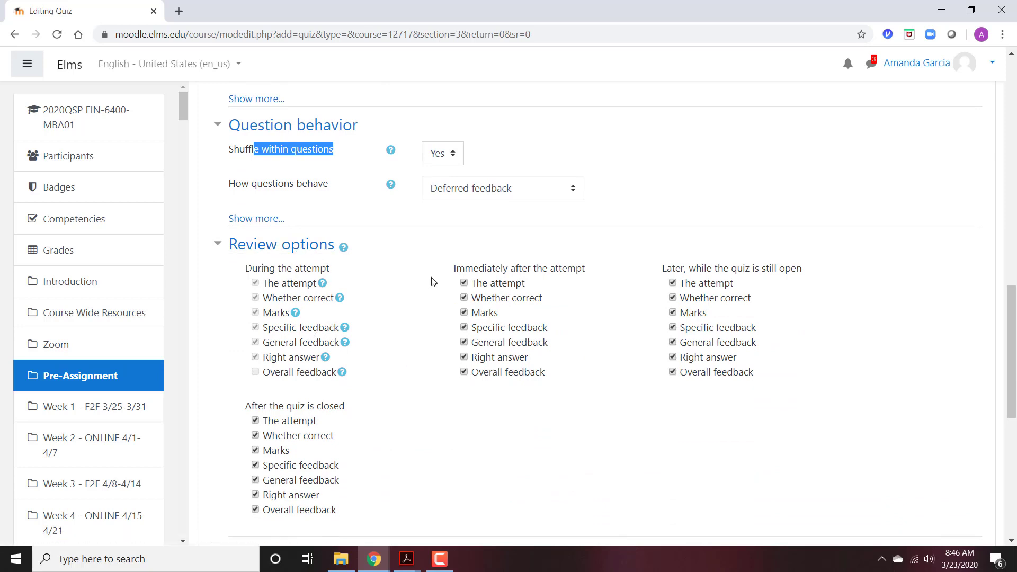
click(464, 298)
click(465, 313)
click(464, 327)
click(464, 342)
click(464, 357)
- In the review options for Later, while the quiz is still open, disable everything except The attempt
click(710, 298)
click(699, 312)
click(699, 328)
click(698, 344)
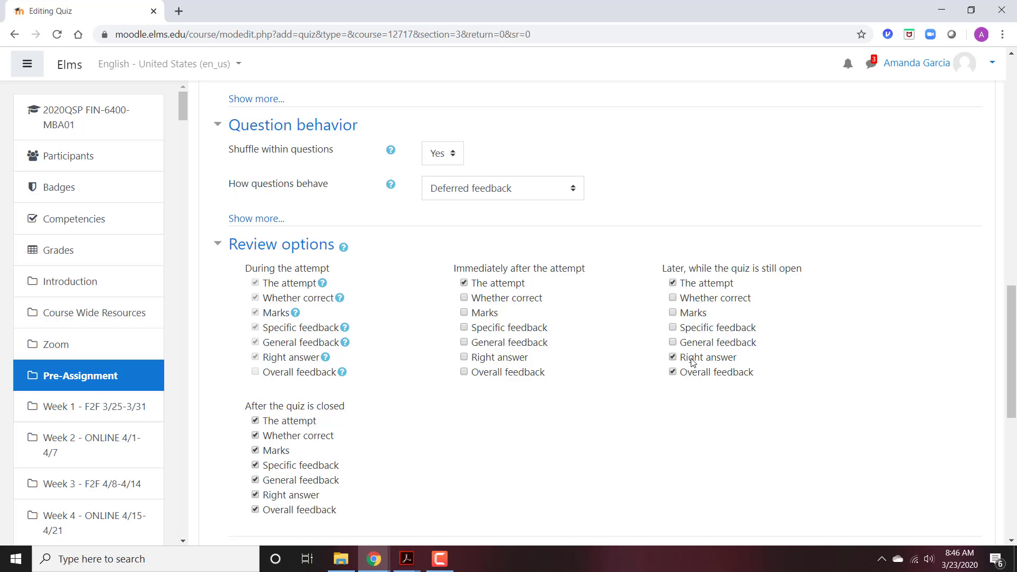
click(696, 359)
click(693, 373)
- Save the quiz settings, returning to the course page, and open Quiz Chapter 1 from the Pre-Assignment section
scroll(310, 418, down, 3)
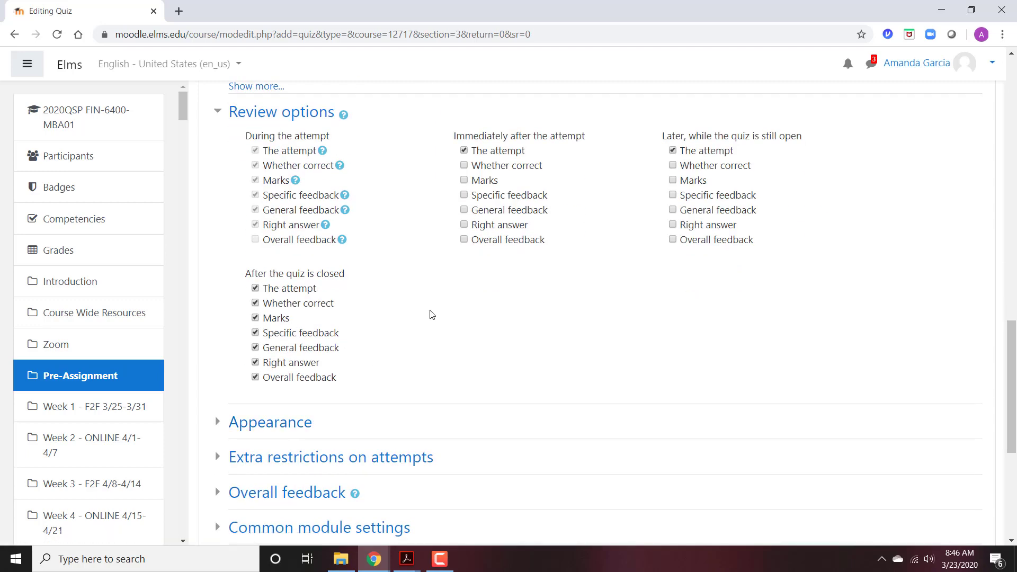
scroll(432, 317, down, 3)
scroll(452, 357, down, 3)
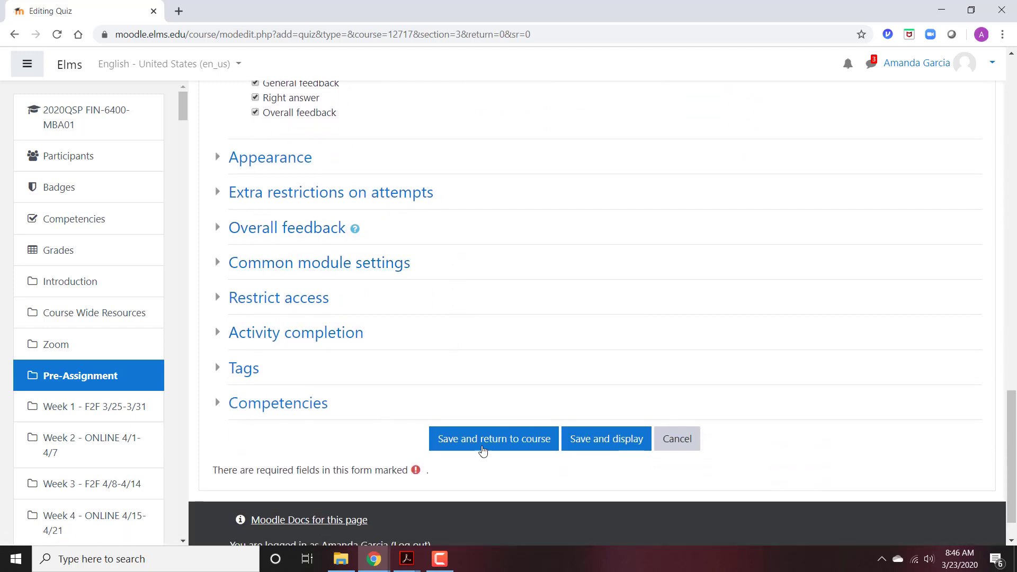
click(500, 451)
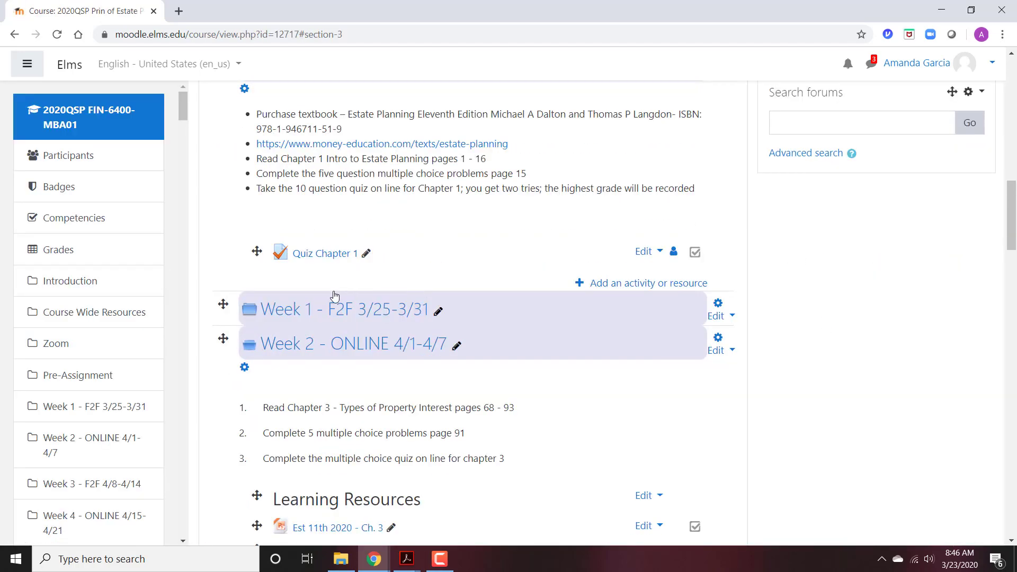
click(321, 258)
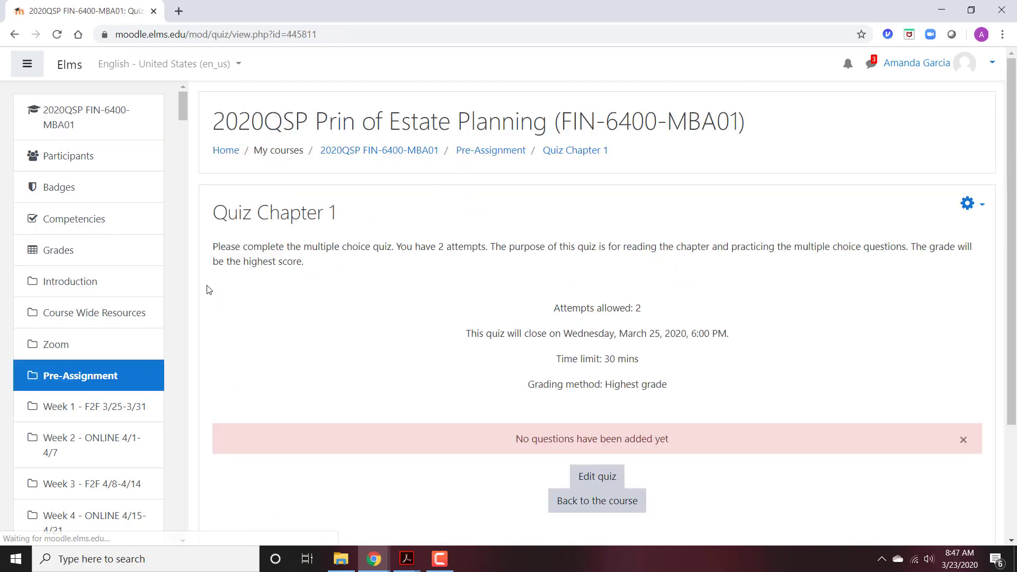
- Look over the Chapter 1 instructor quiz PDF in Adobe Acrobat and return to the Moodle quiz page
mouse_move(407, 559)
click(477, 498)
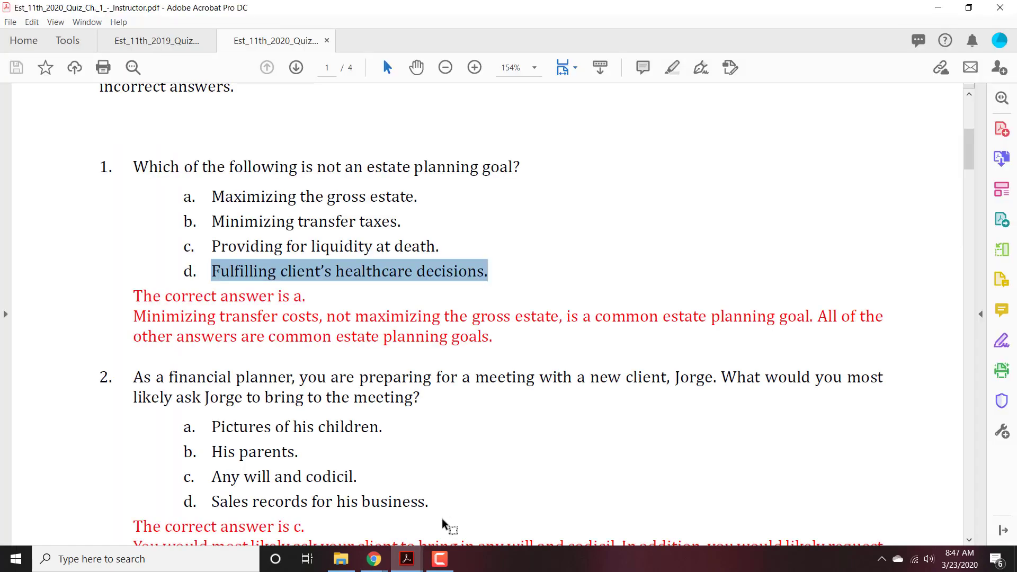
scroll(508, 185, up, 3)
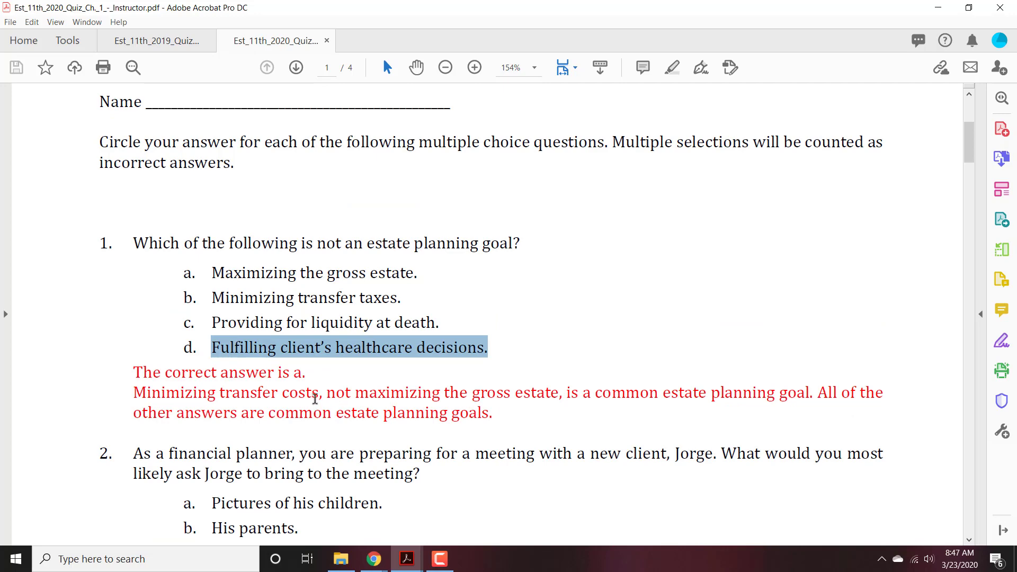
click(938, 8)
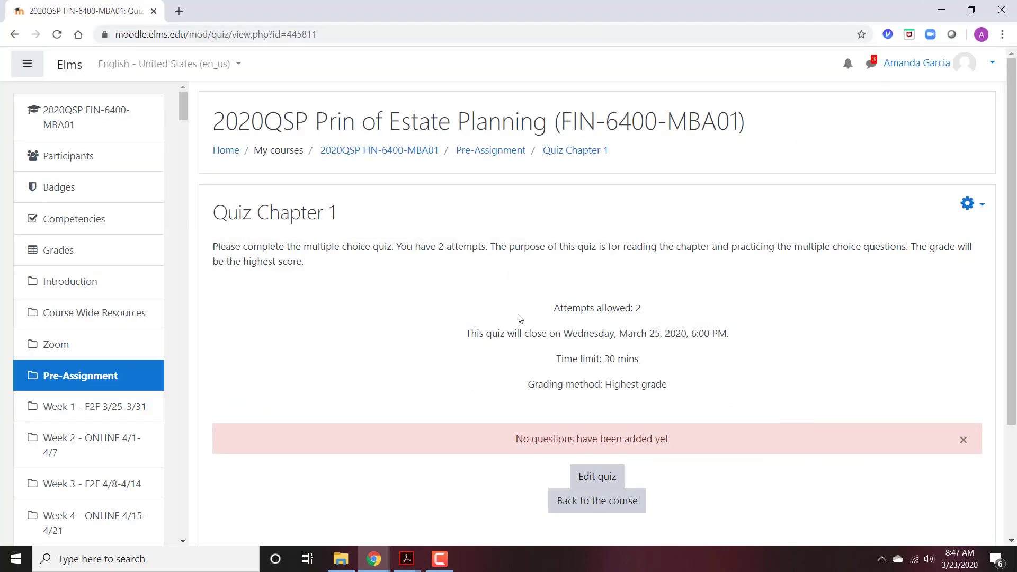
- Review the quiz page's description, allowed attempts, closing date, time limit and grading method
drag(226, 247, 453, 283)
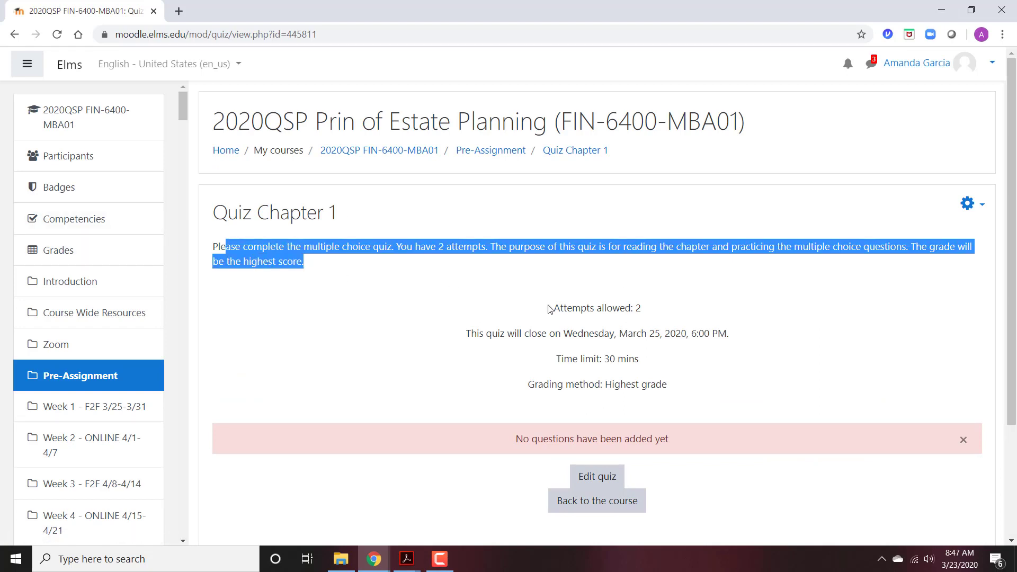
drag(551, 306, 707, 326)
drag(501, 339, 714, 358)
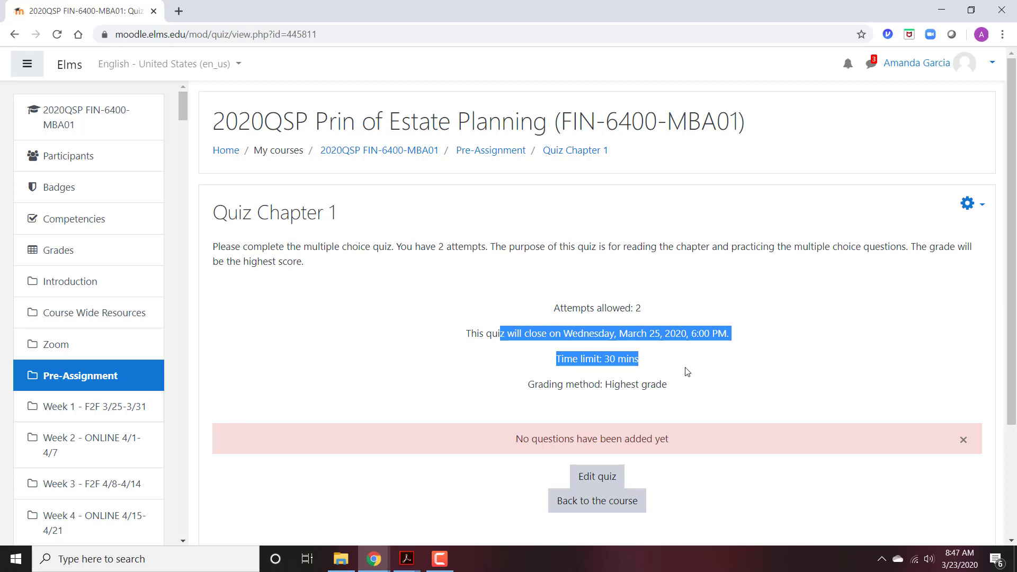
scroll(688, 371, down, 1)
click(635, 301)
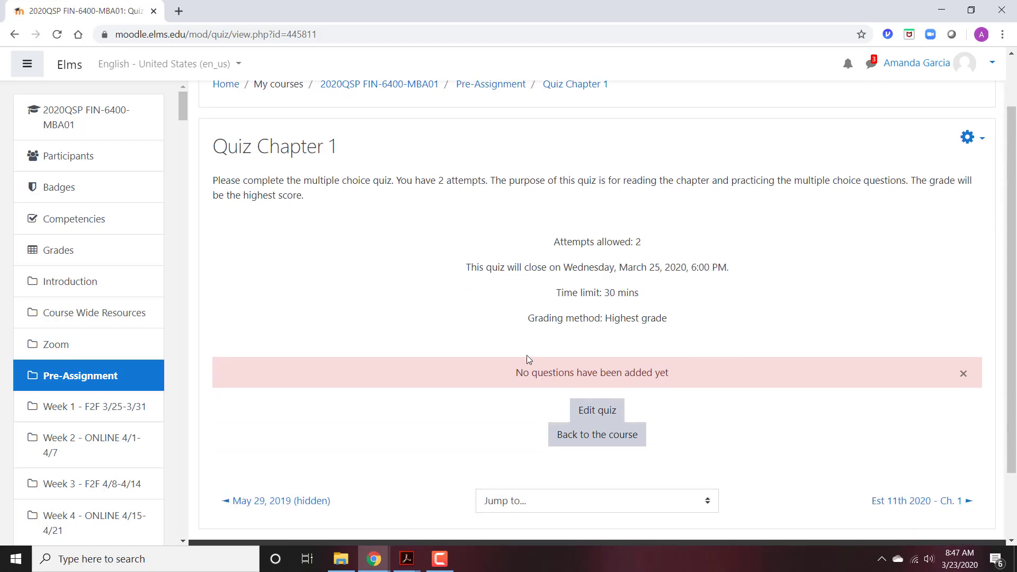
- Open Quiz Chapter 1 for editing its questions and check the maximum grade
click(588, 416)
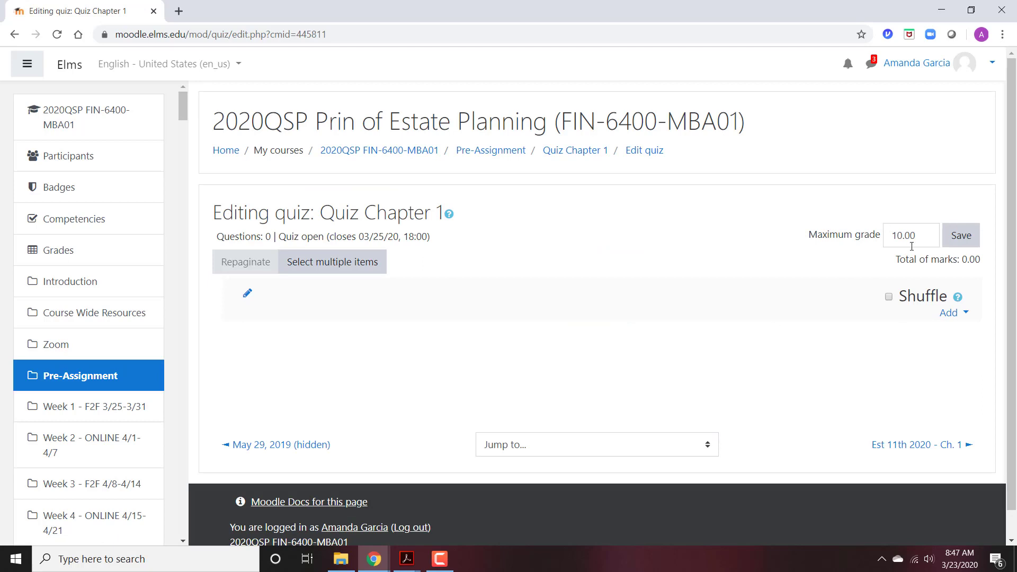
double_click(906, 244)
key(Return)
drag(922, 233, 855, 237)
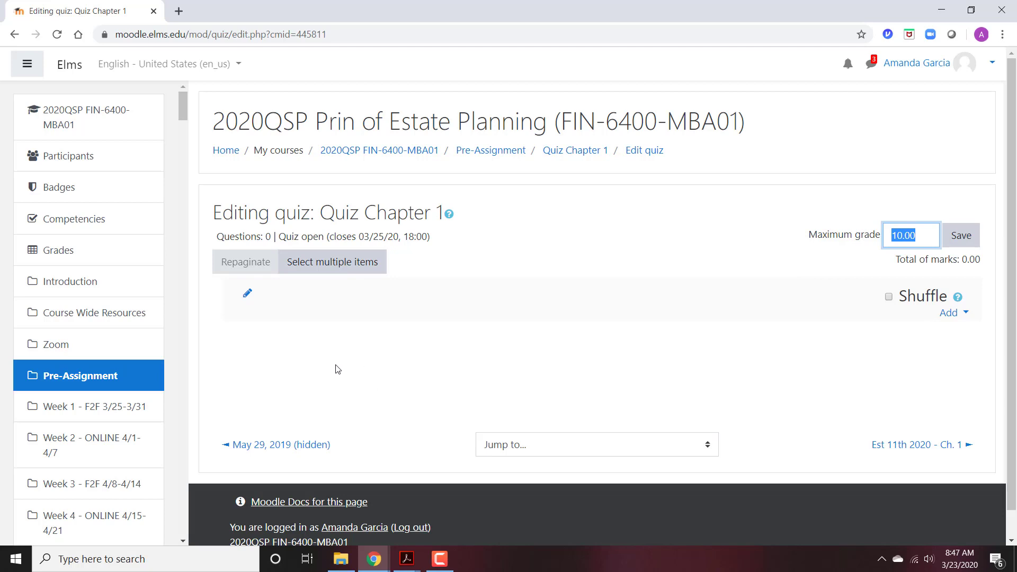
click(856, 349)
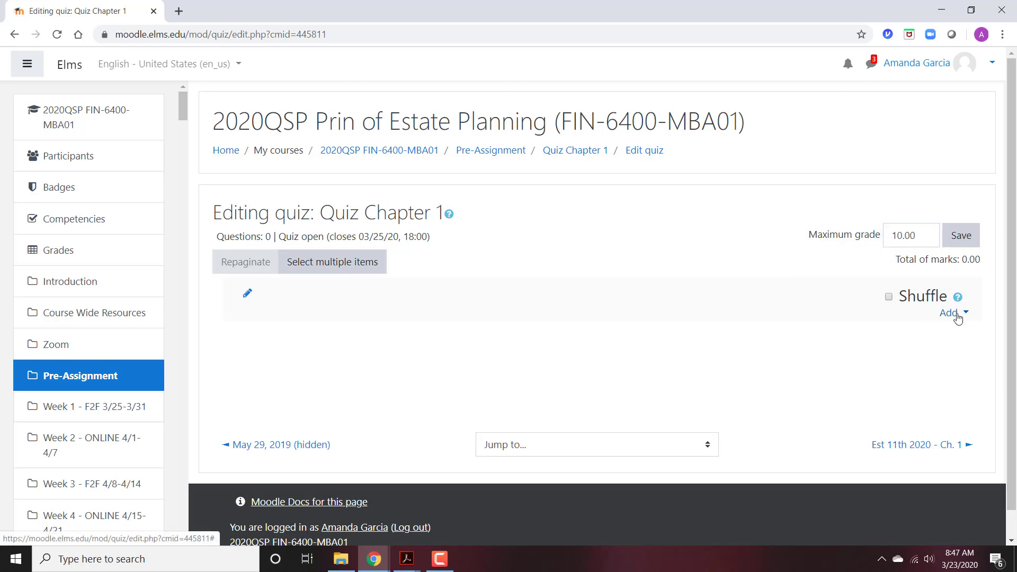
- Add a new Multiple choice question to Quiz Chapter 1
click(961, 318)
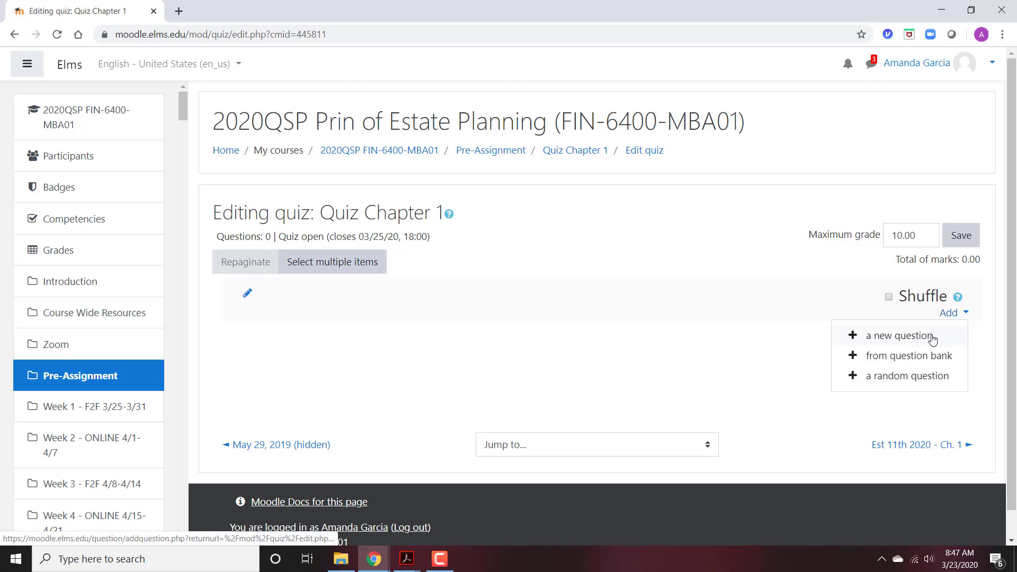
click(901, 336)
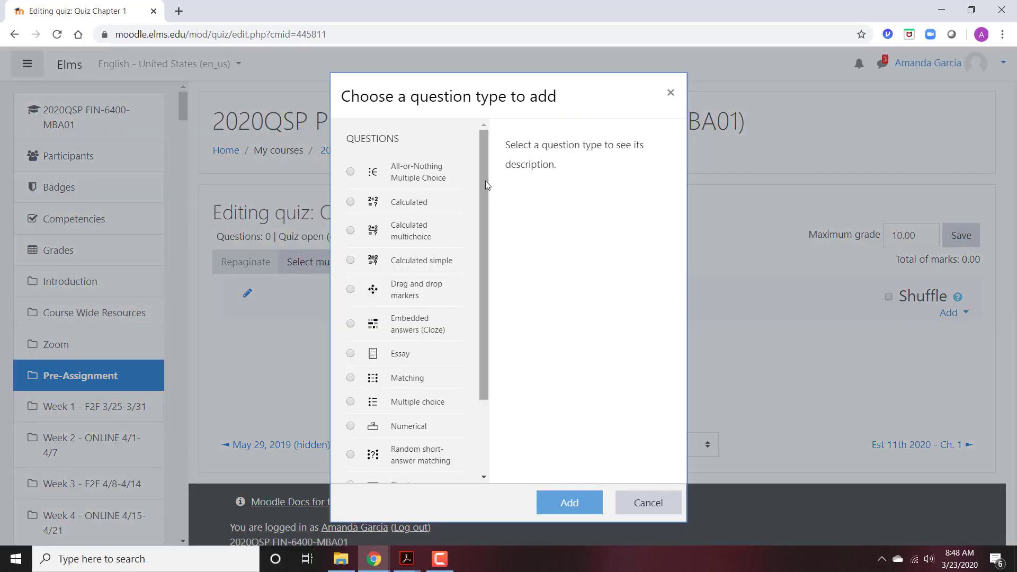
drag(485, 180, 485, 239)
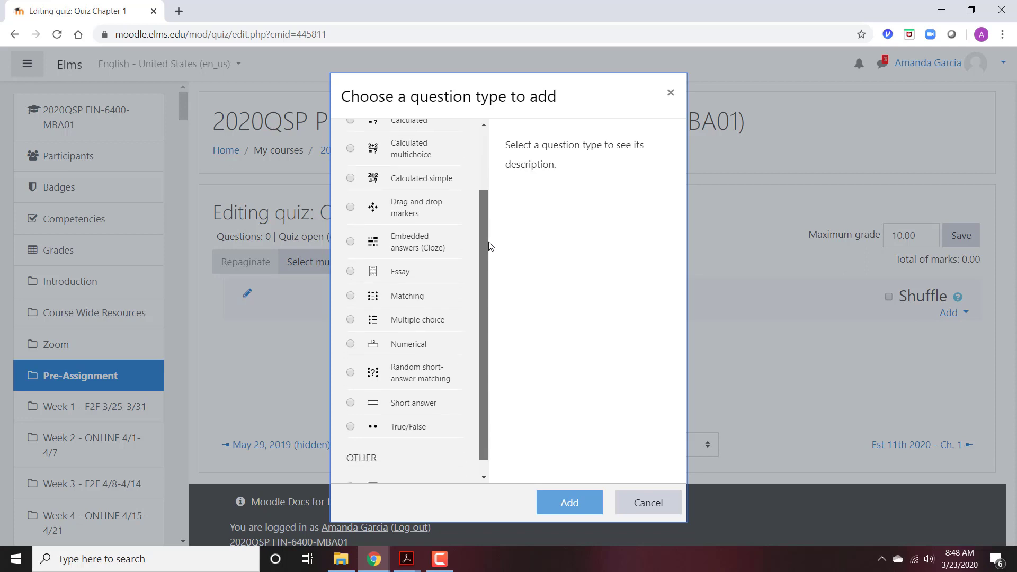
click(350, 319)
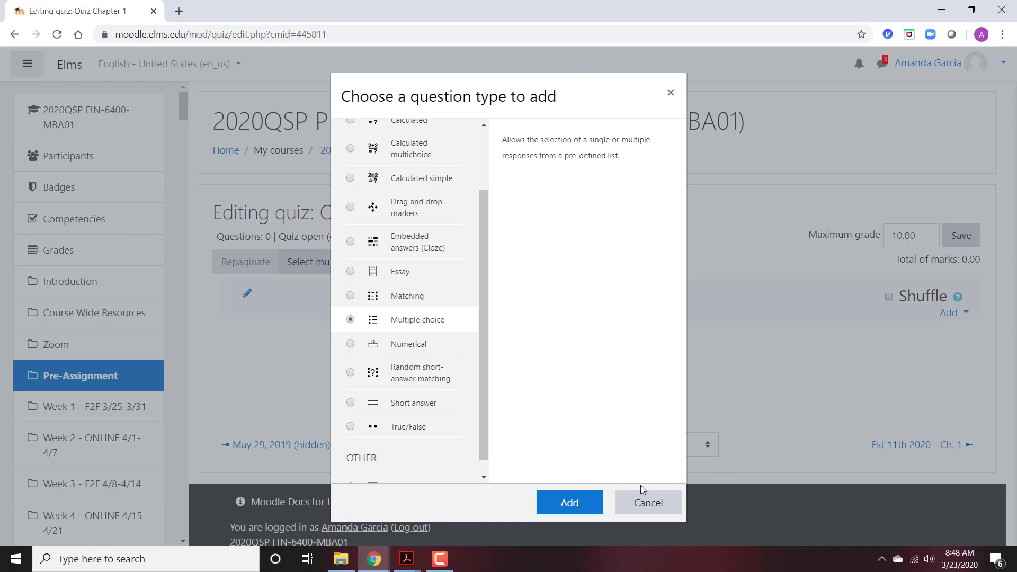
scroll(471, 180, up, 2)
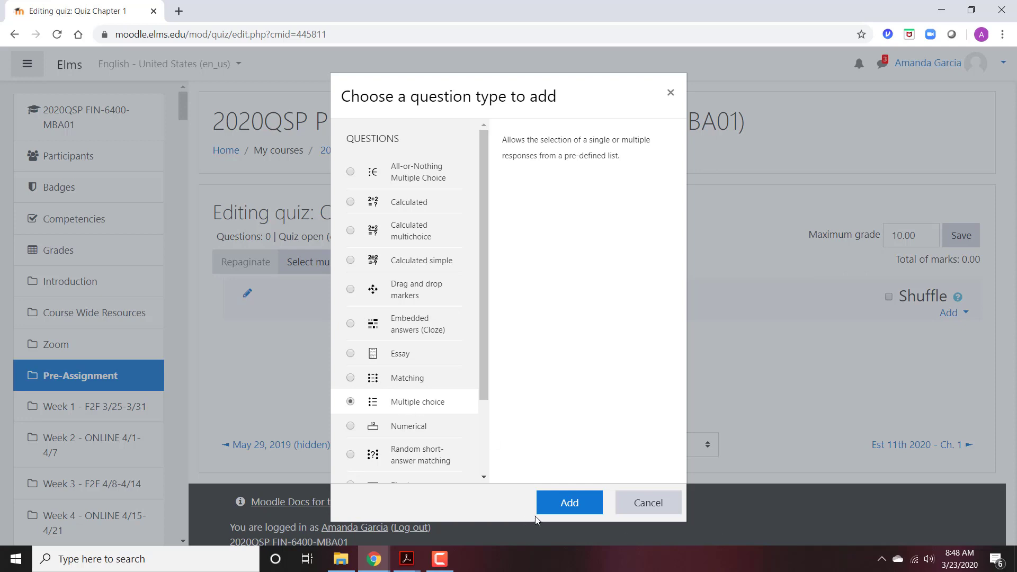
click(581, 512)
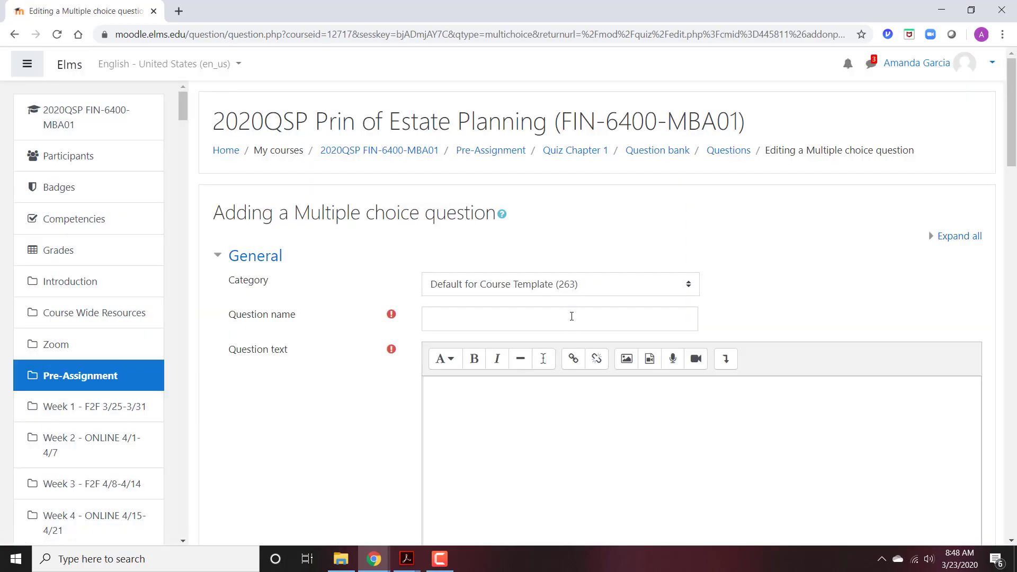
- Name the question CH 1 MC 1
click(572, 316)
scroll(561, 323, down, 2)
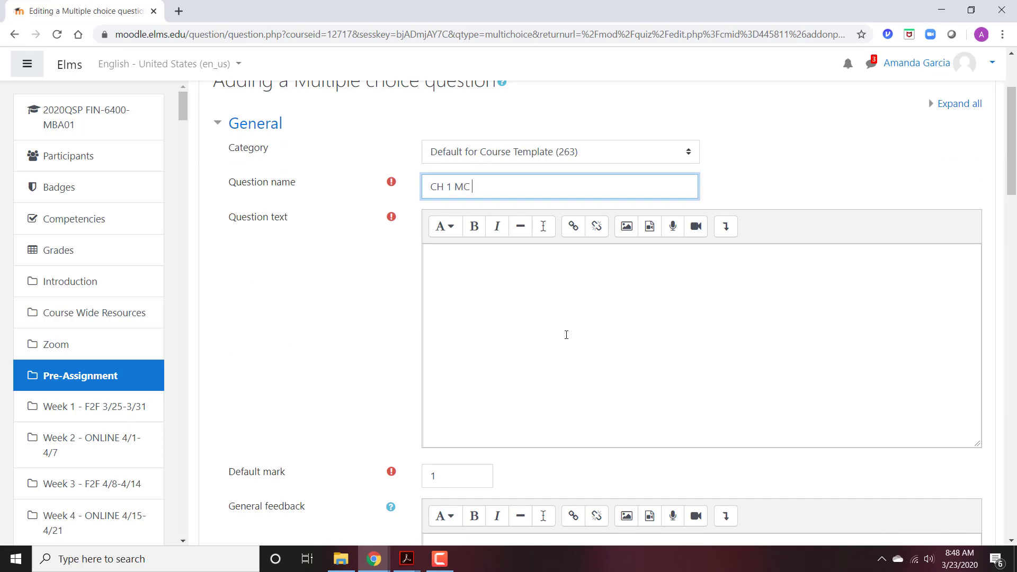
click(557, 302)
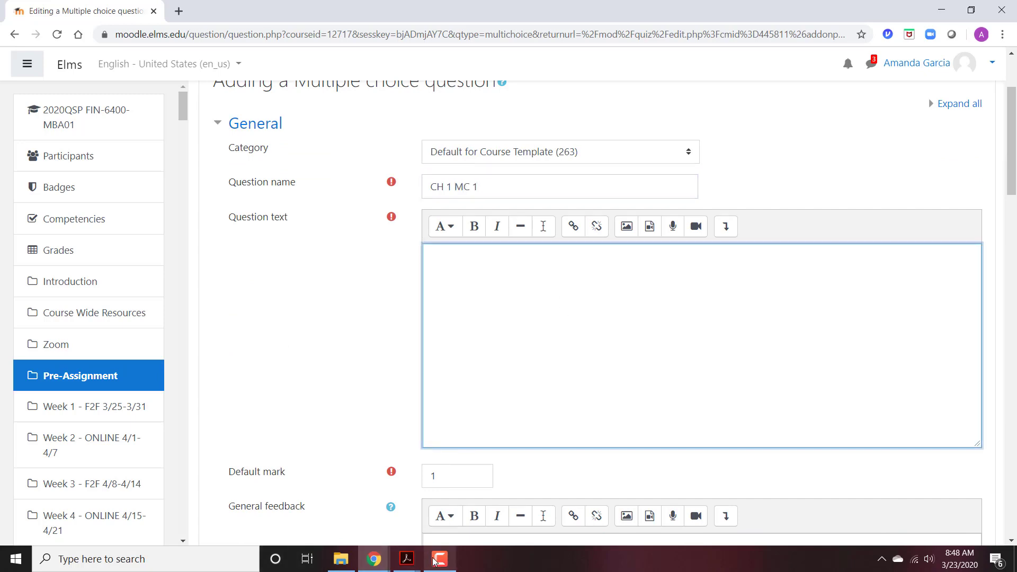
- Copy question 1's wording, "Which of the following is not an estate planning goal?", from the instructor PDF in Acrobat into the Moodle question text
mouse_move(407, 559)
click(514, 534)
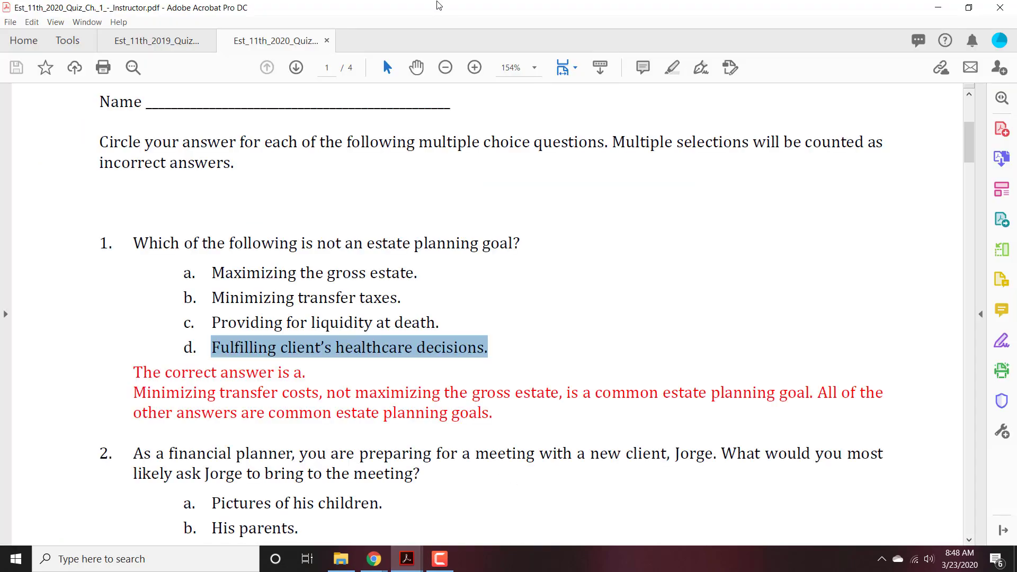
click(439, 320)
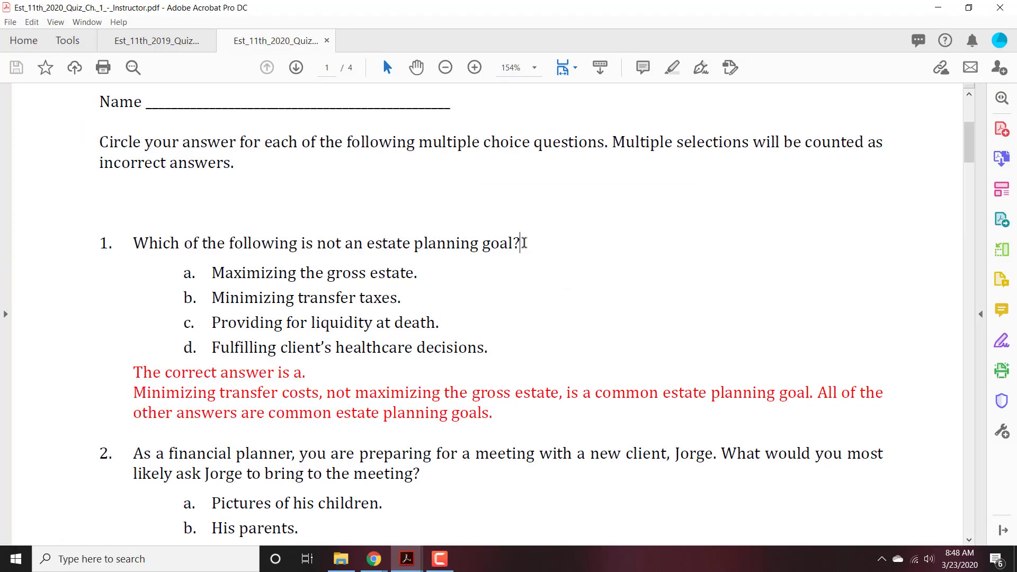
drag(522, 242, 135, 233)
right_click(178, 238)
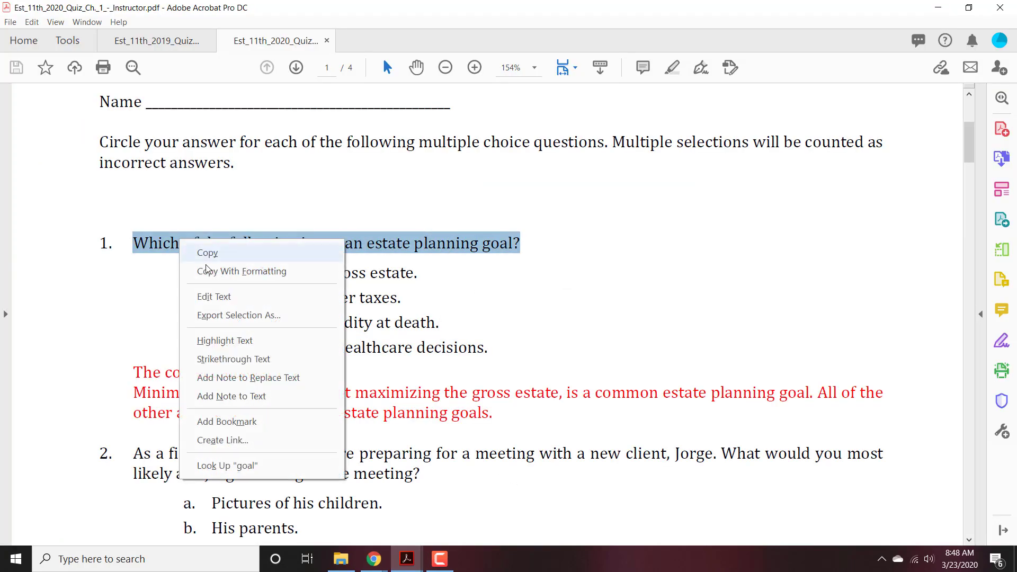
click(212, 253)
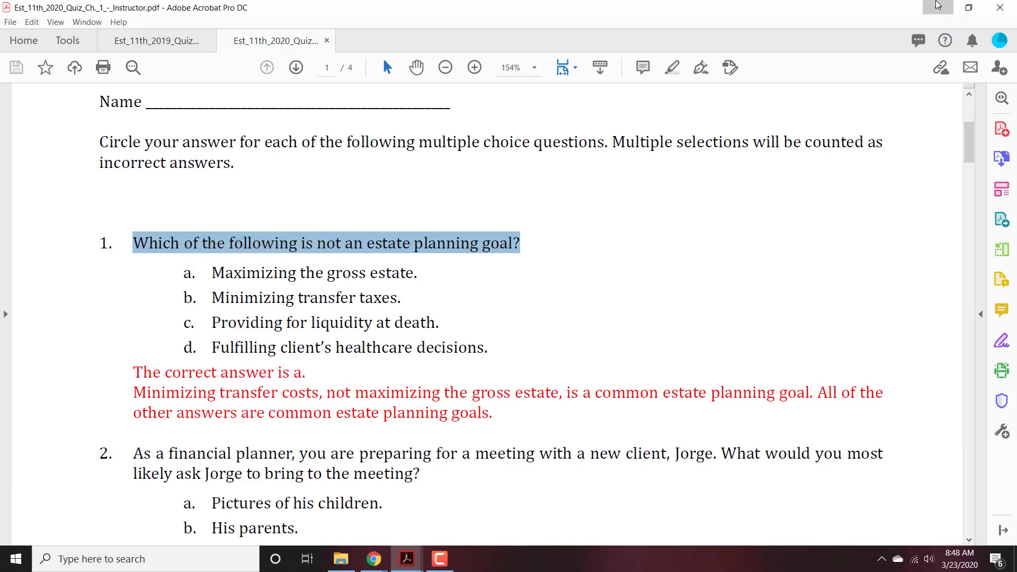
click(938, 8)
click(648, 249)
right_click(524, 258)
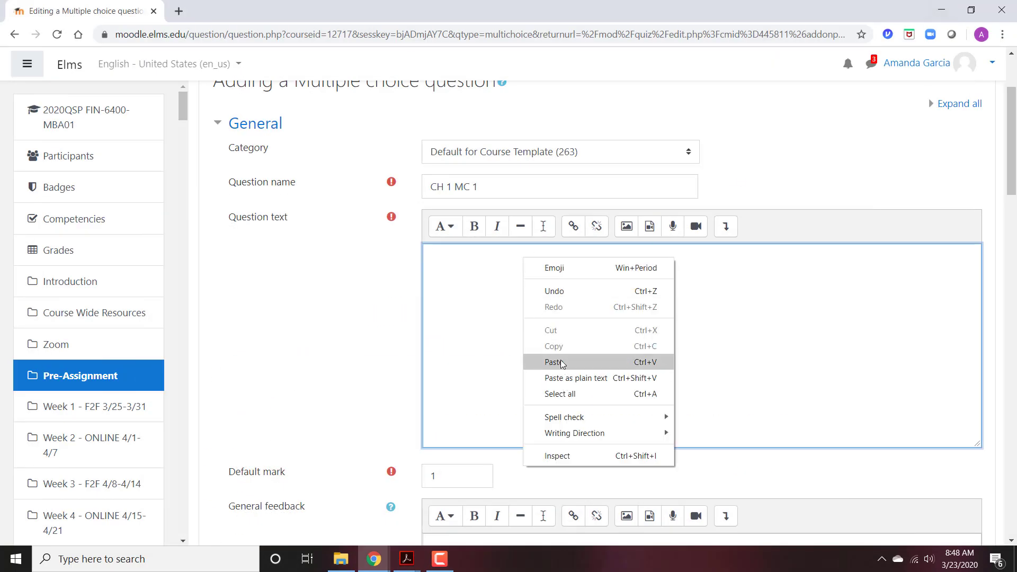
click(561, 361)
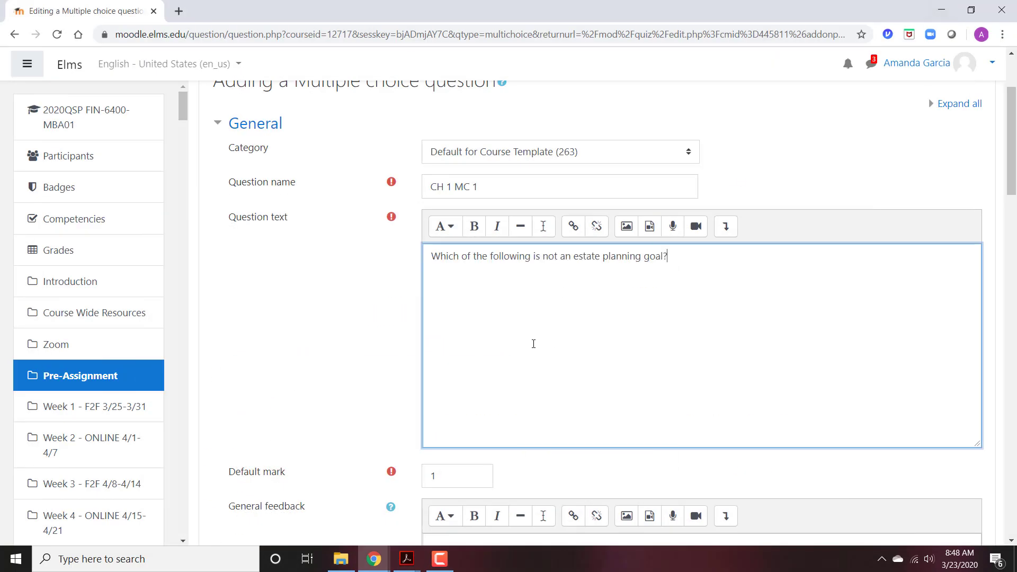
click(482, 190)
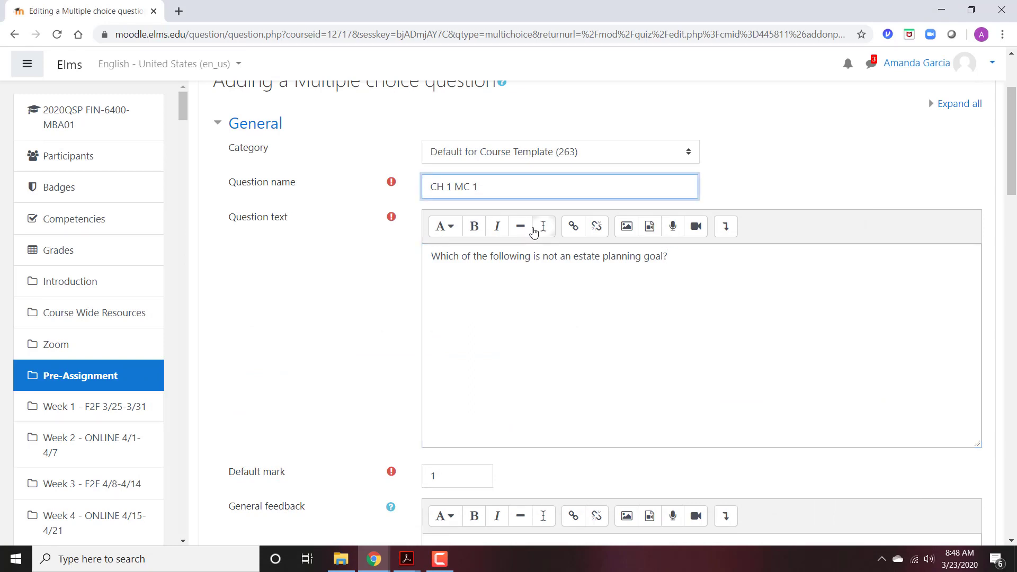
- Copy question 1's red explanation, starting "Minimizing transfer costs", from the instructor PDF in Acrobat into the question's general feedback in Moodle
scroll(530, 310, down, 2)
scroll(529, 310, down, 1)
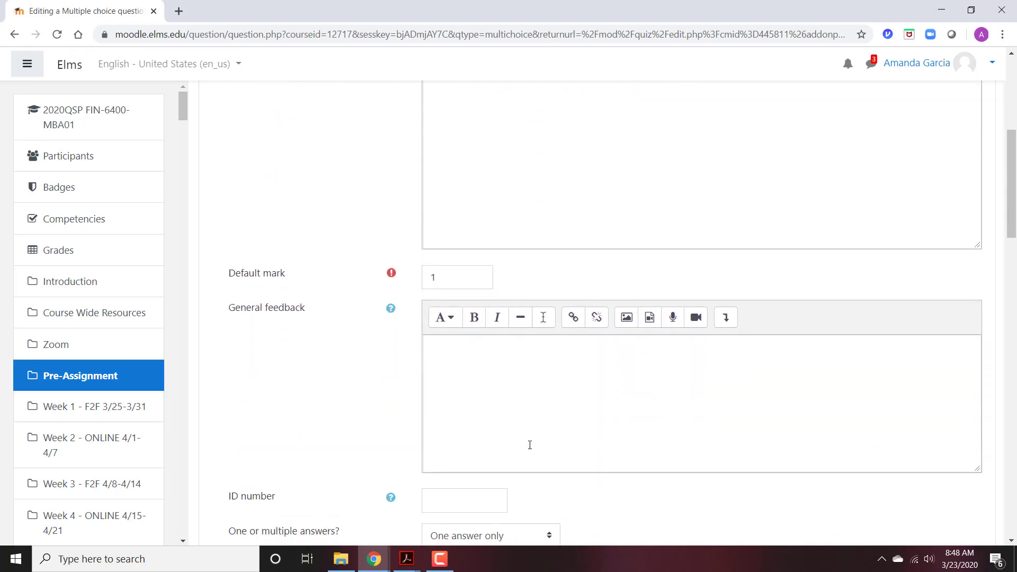
click(519, 455)
mouse_move(412, 560)
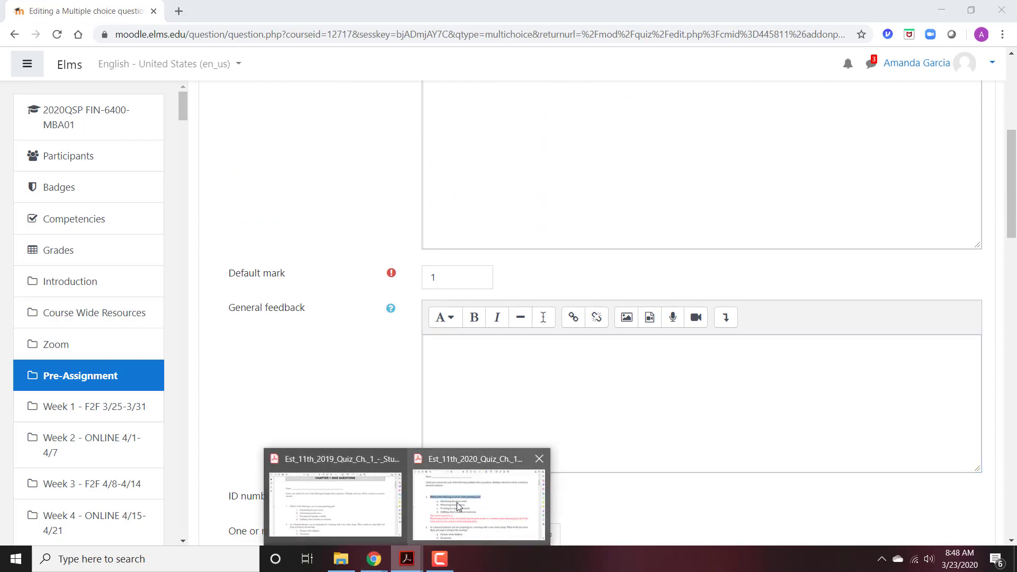
click(459, 488)
drag(494, 414, 167, 397)
right_click(167, 395)
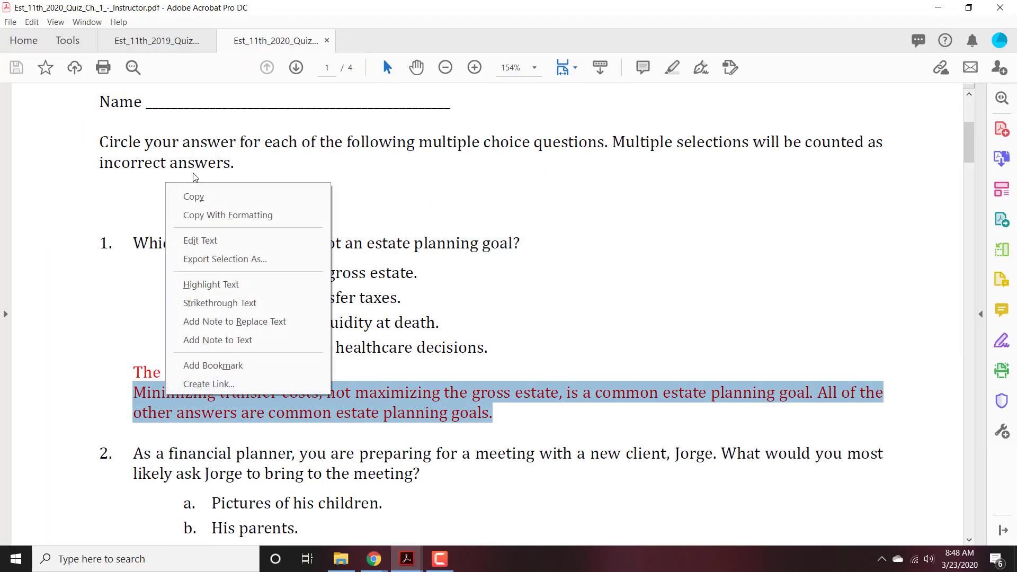
click(205, 200)
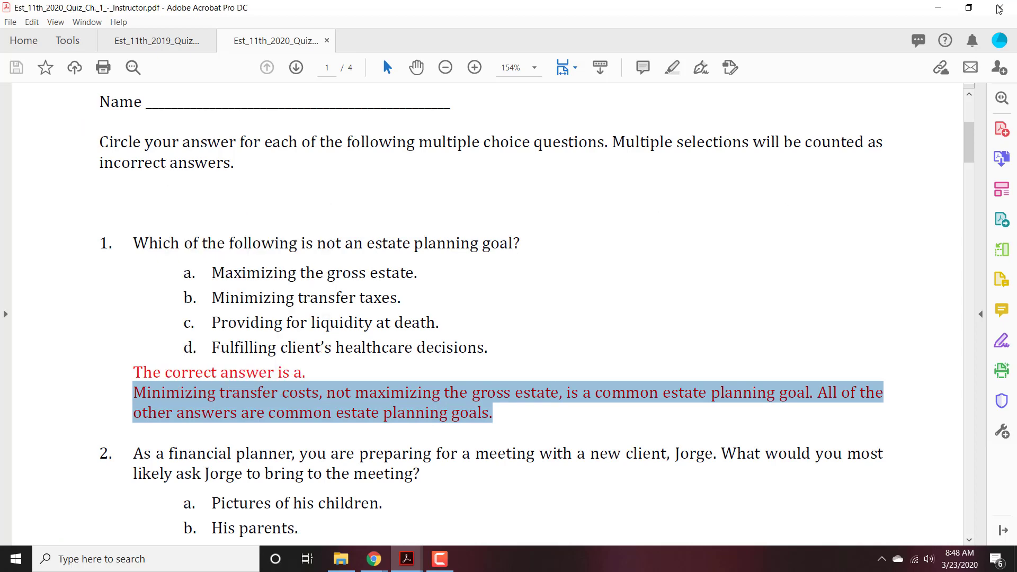
click(942, 7)
right_click(543, 398)
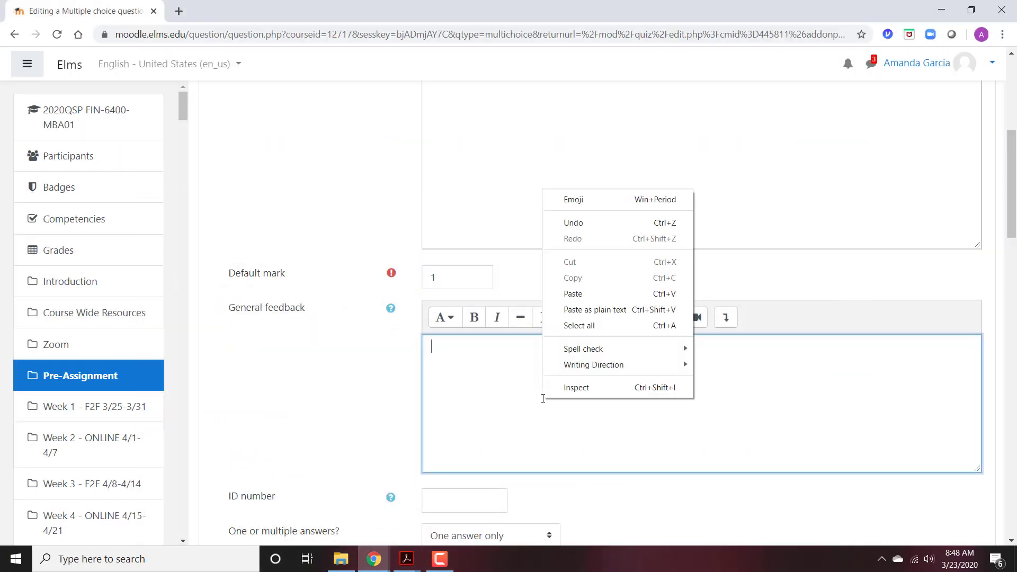
click(584, 291)
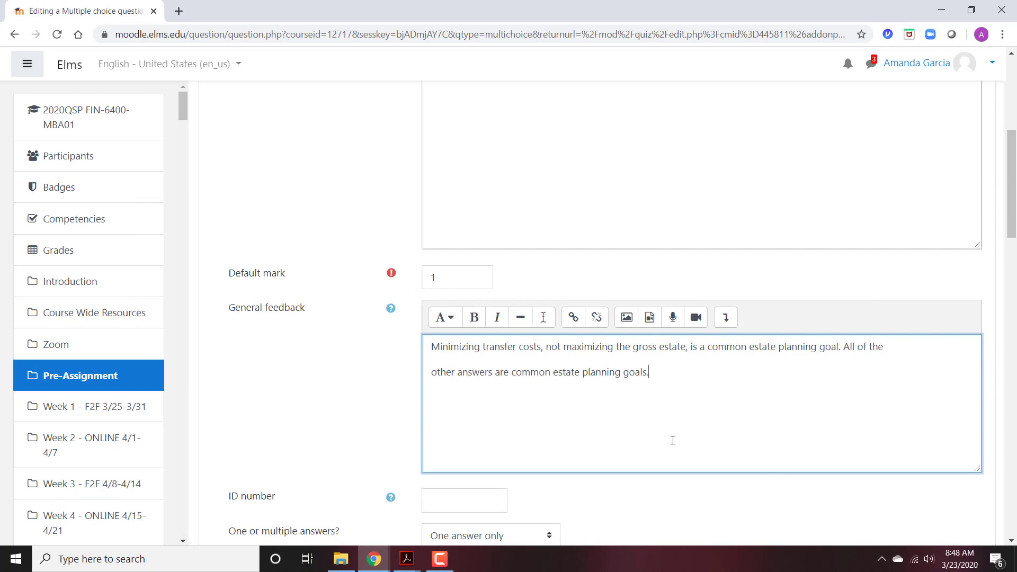
- Check the options for one or multiple answers and keep One answer only
scroll(673, 440, down, 4)
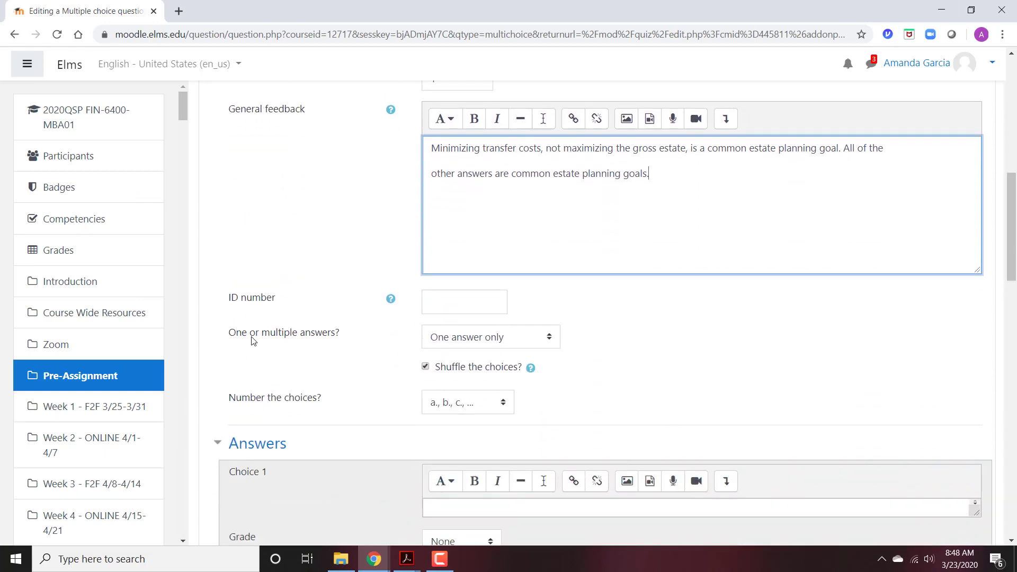
click(446, 348)
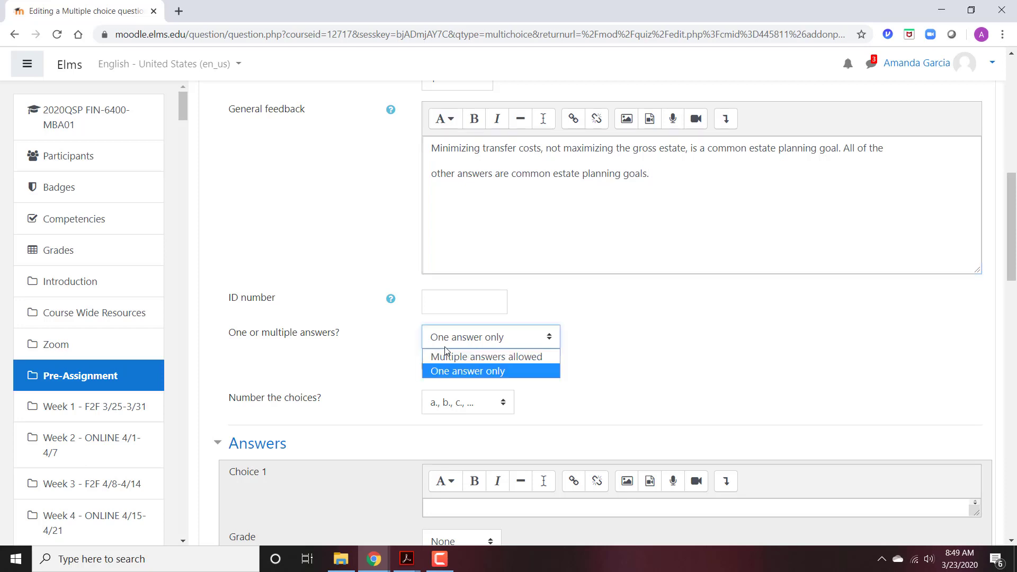
click(447, 349)
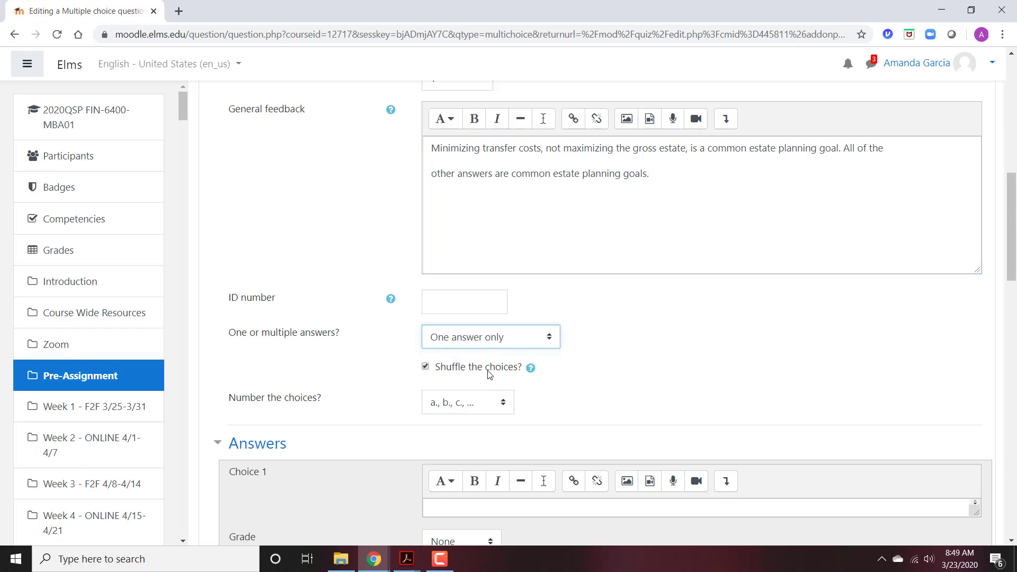
- Copy answer a of question 1, "Maximizing the gross estate.", from the instructor PDF in Acrobat and return to the Moodle question form
scroll(488, 369, down, 3)
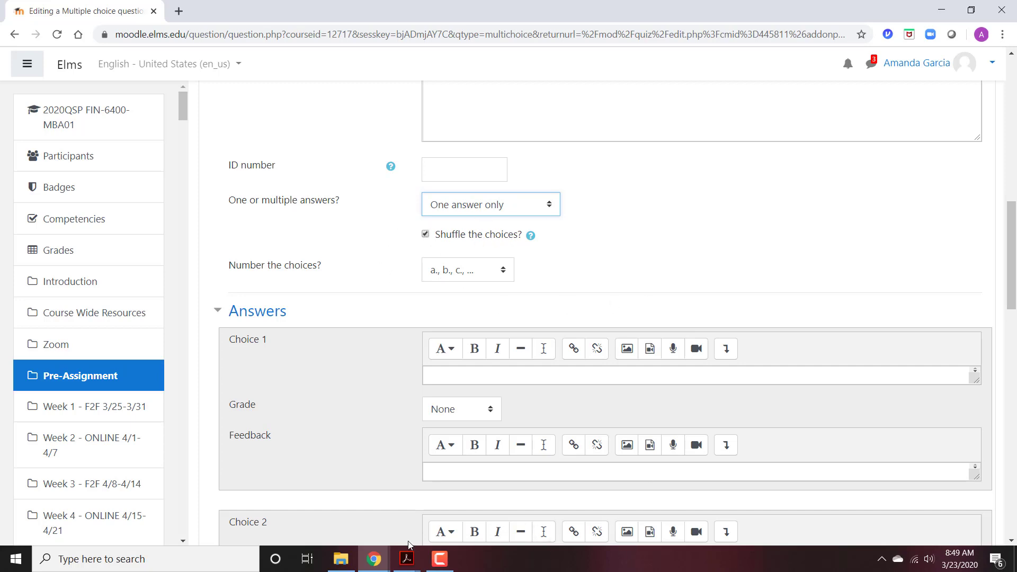
mouse_move(407, 555)
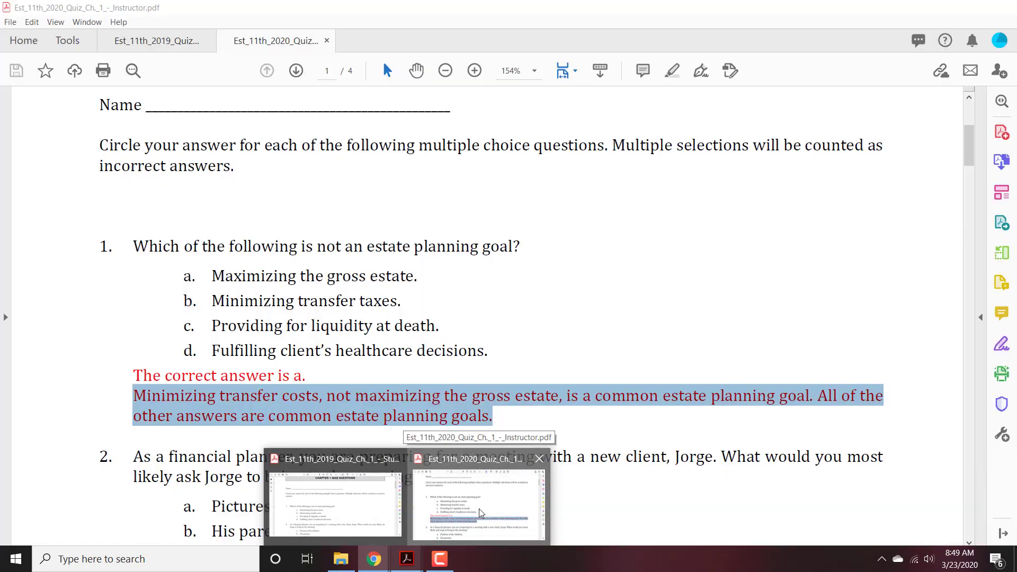
click(479, 508)
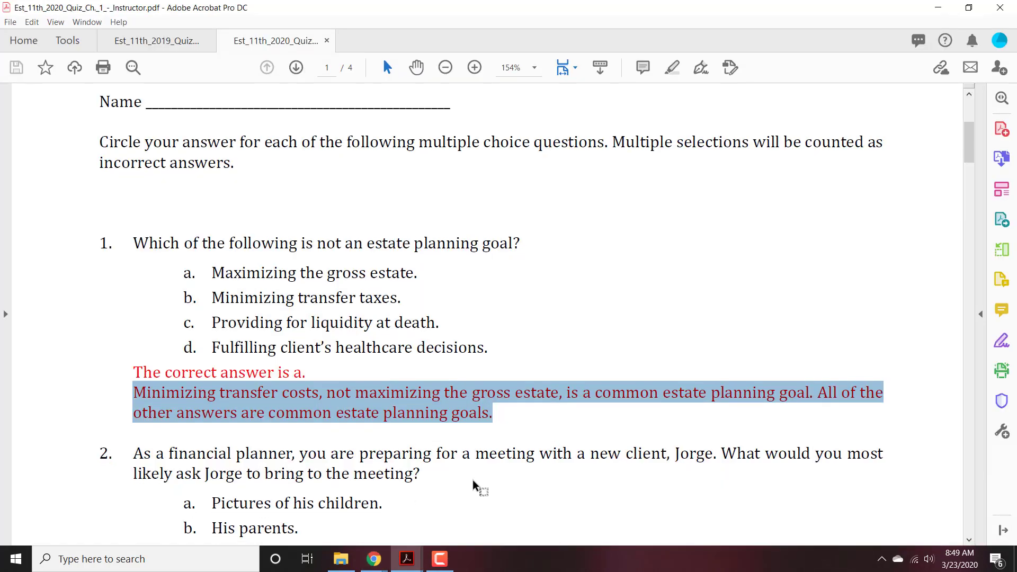
drag(416, 275, 253, 271)
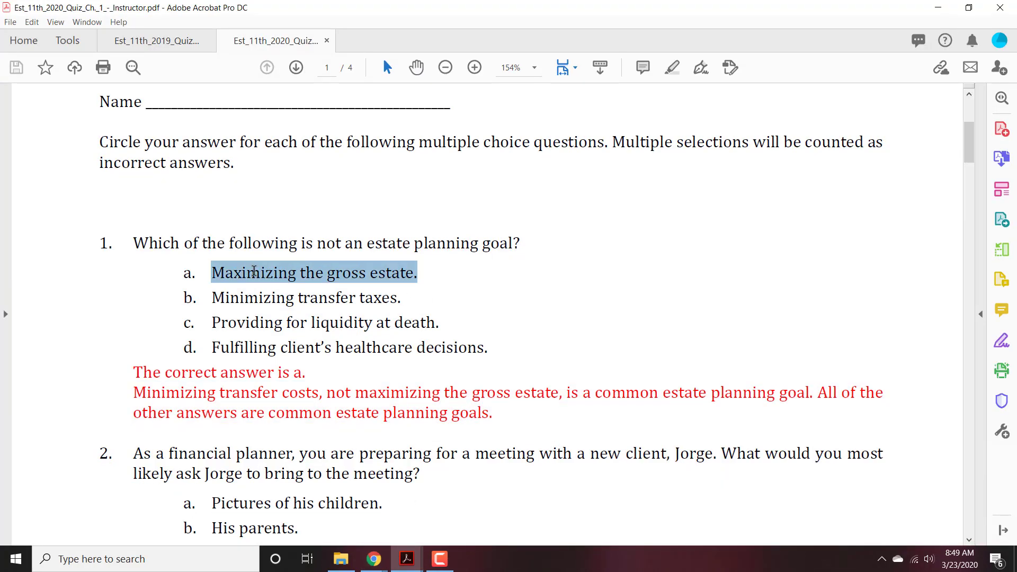
right_click(255, 272)
click(280, 285)
click(939, 7)
- Copy the selected answer a again from the instructor PDF in Acrobat and paste it as Choice 1 in Moodle
mouse_move(407, 559)
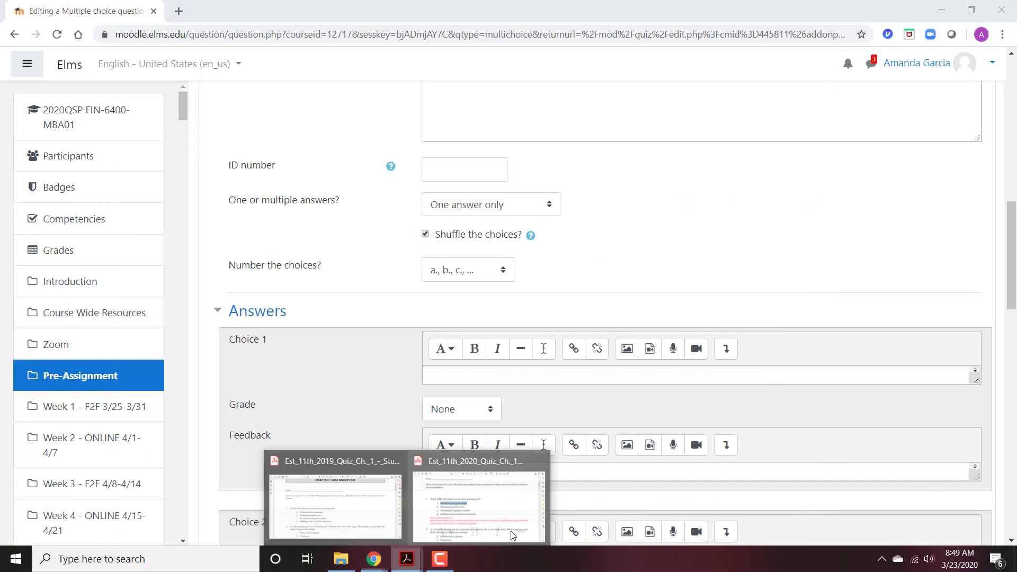
click(482, 495)
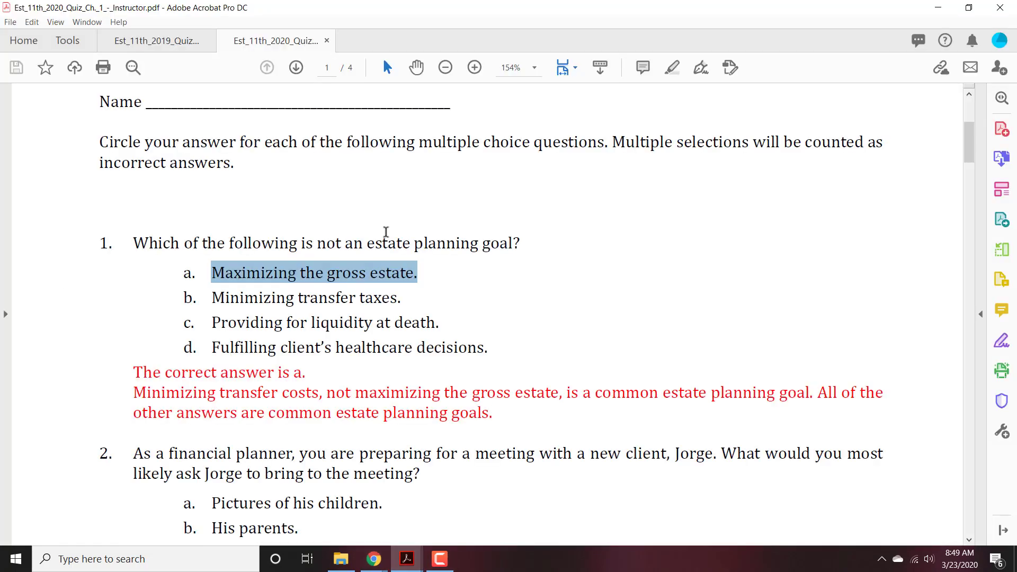
right_click(301, 272)
click(324, 284)
click(929, 5)
right_click(472, 373)
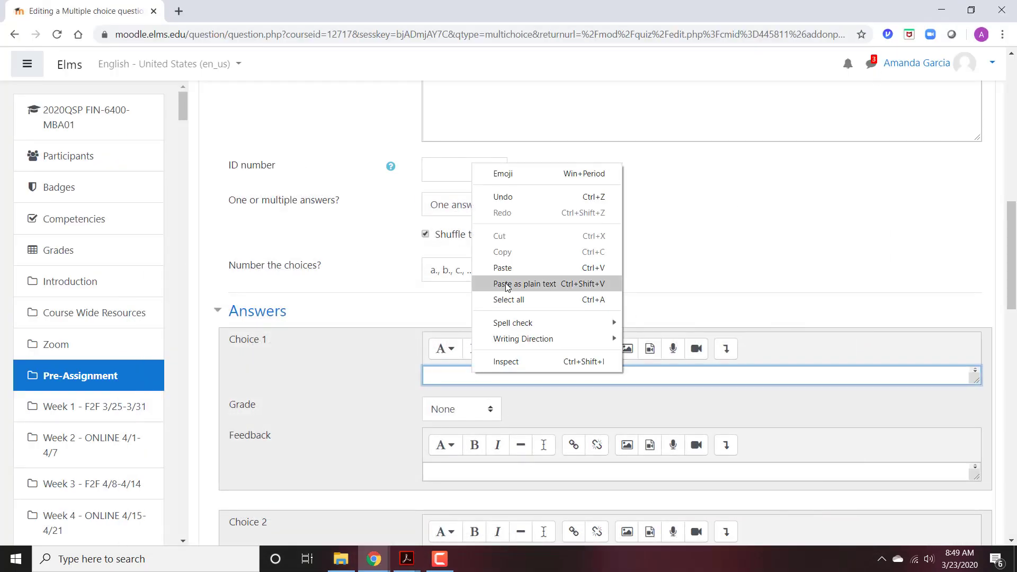
click(507, 266)
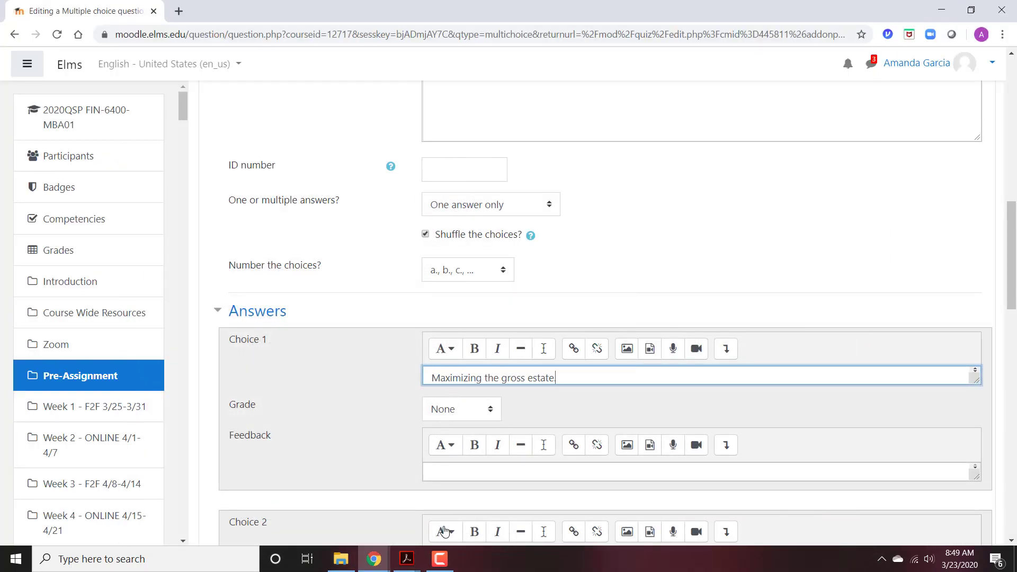
- Check question 1's correct answer in the instructor PDF in Acrobat and return to the Moodle question form
mouse_move(407, 559)
click(469, 527)
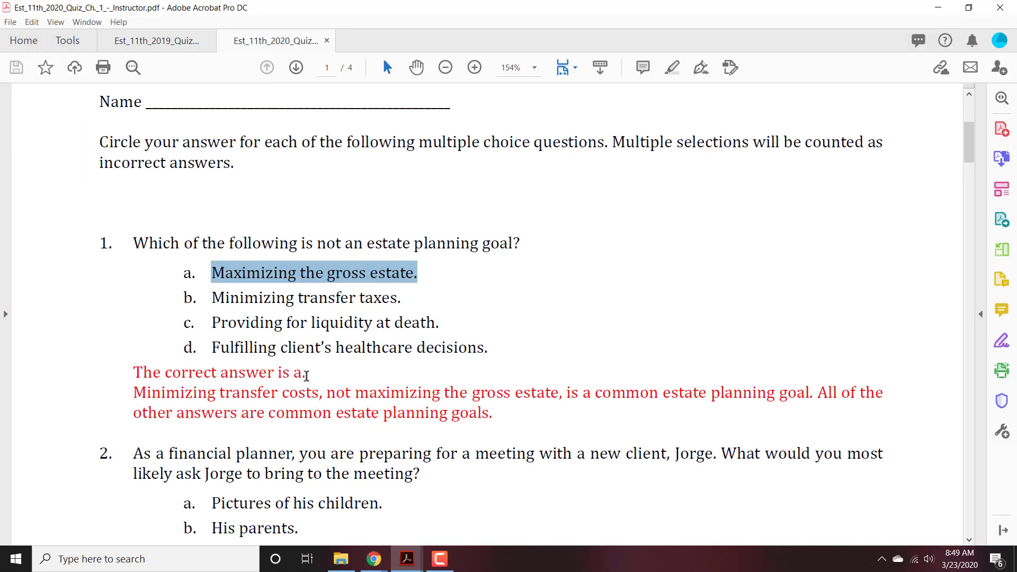
drag(307, 374, 129, 374)
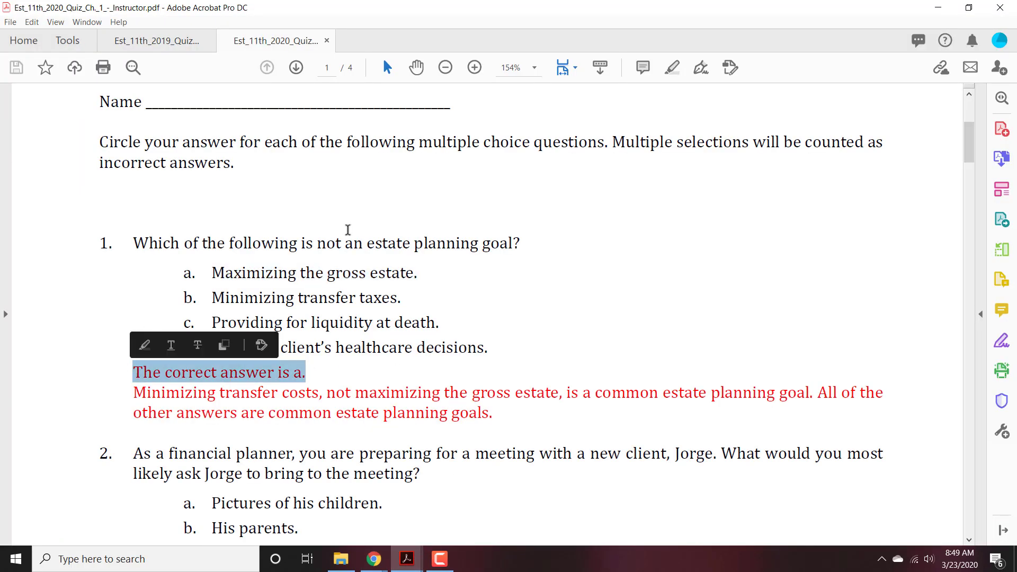
click(952, 17)
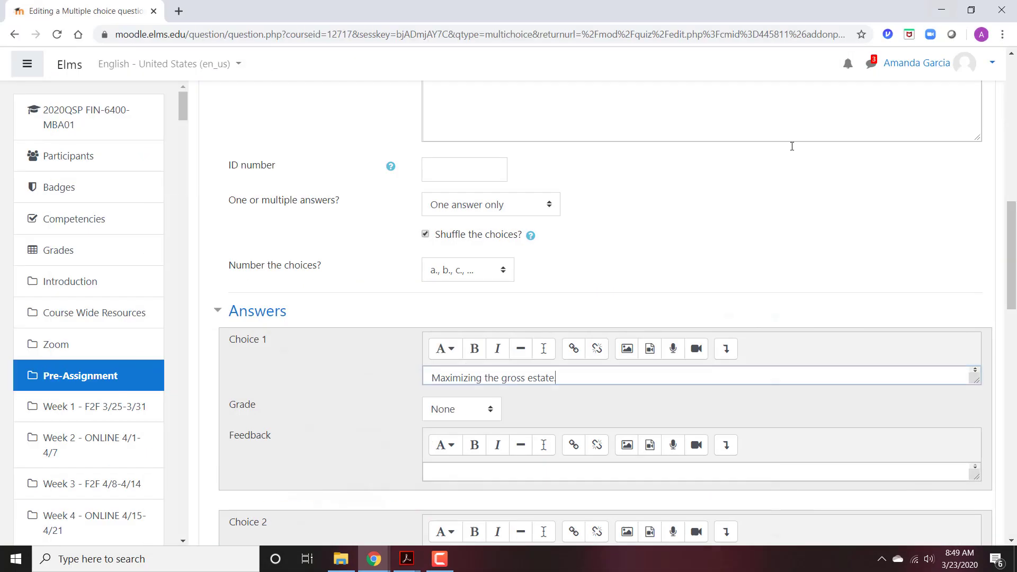
- Set the grade of Choice 1, "Maximizing the gross estate.", to 100%
click(453, 416)
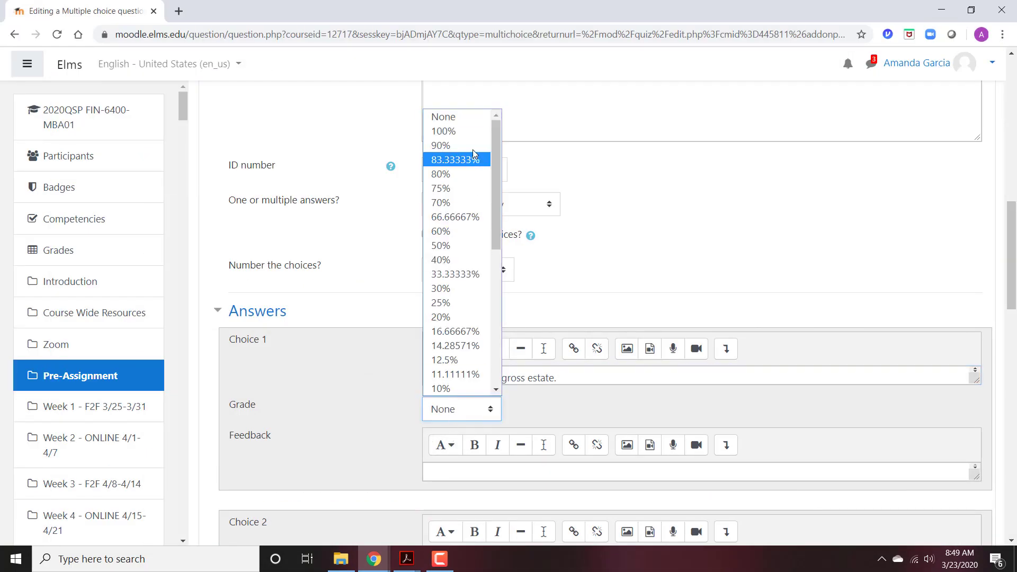
click(451, 131)
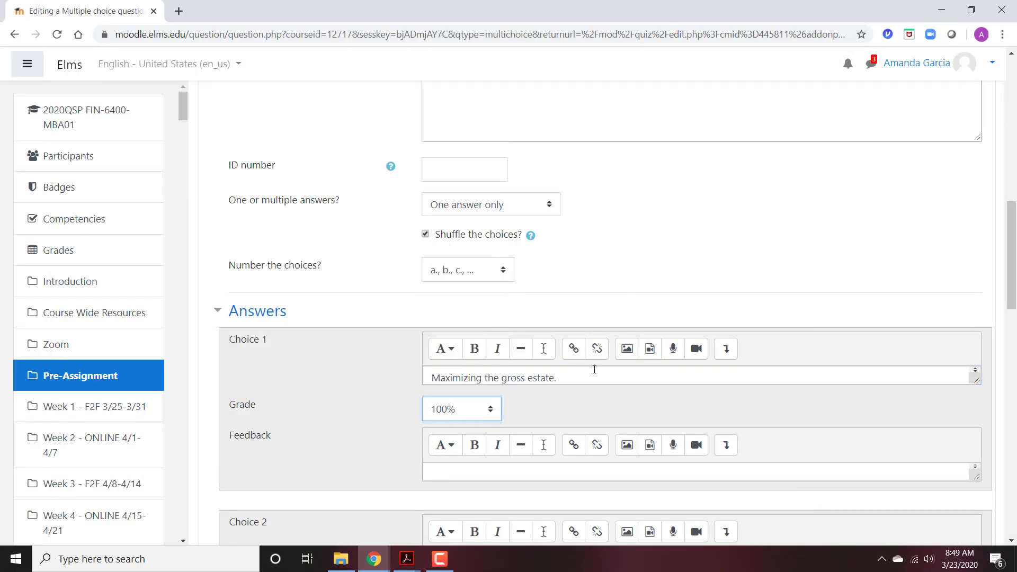
scroll(589, 376, down, 1)
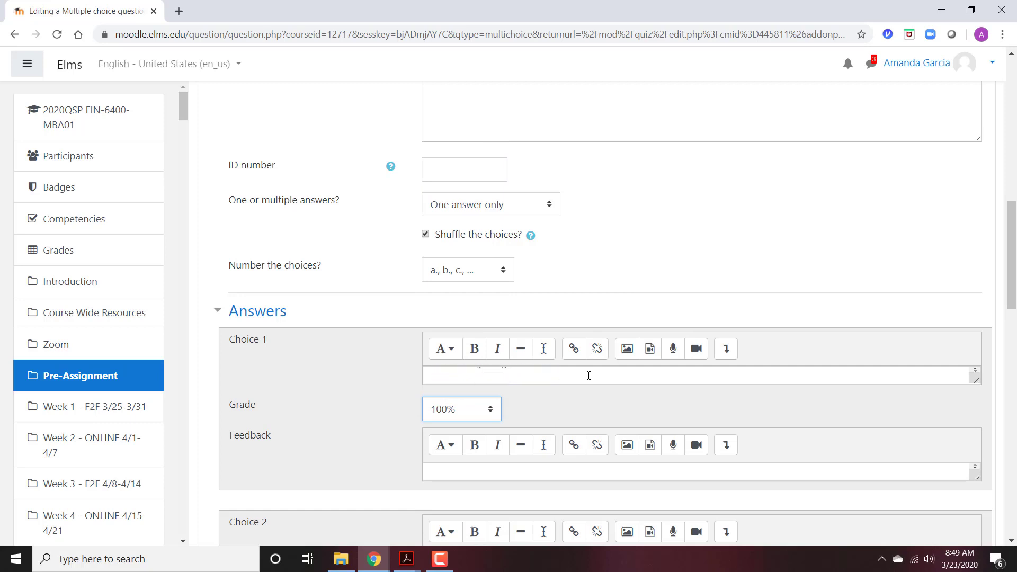
scroll(589, 377, up, 1)
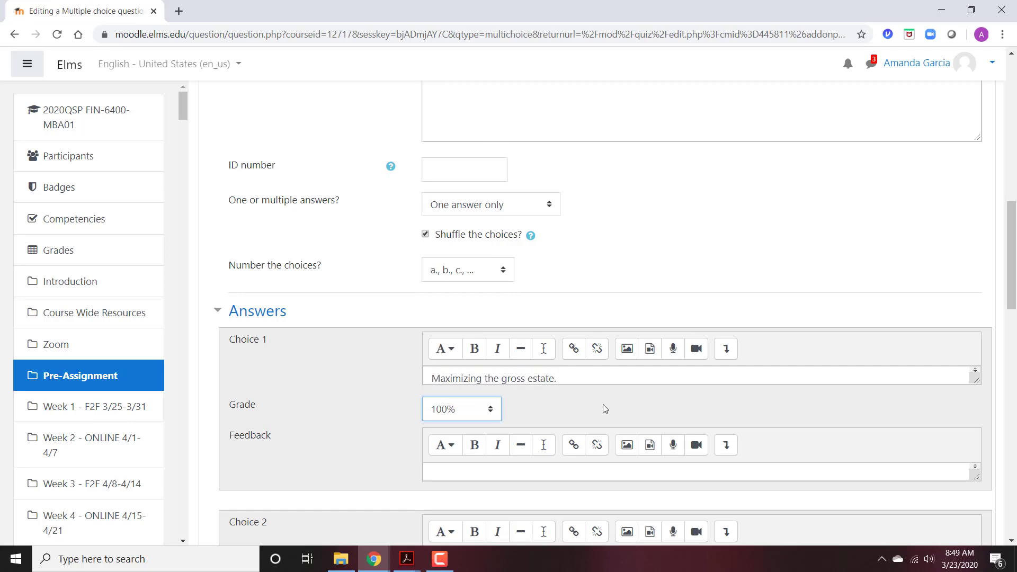
- Copy answer b of question 1, "Minimizing transfer taxes.", from the instructor PDF in Acrobat and paste it as Choice 2 in Moodle
scroll(601, 398, down, 5)
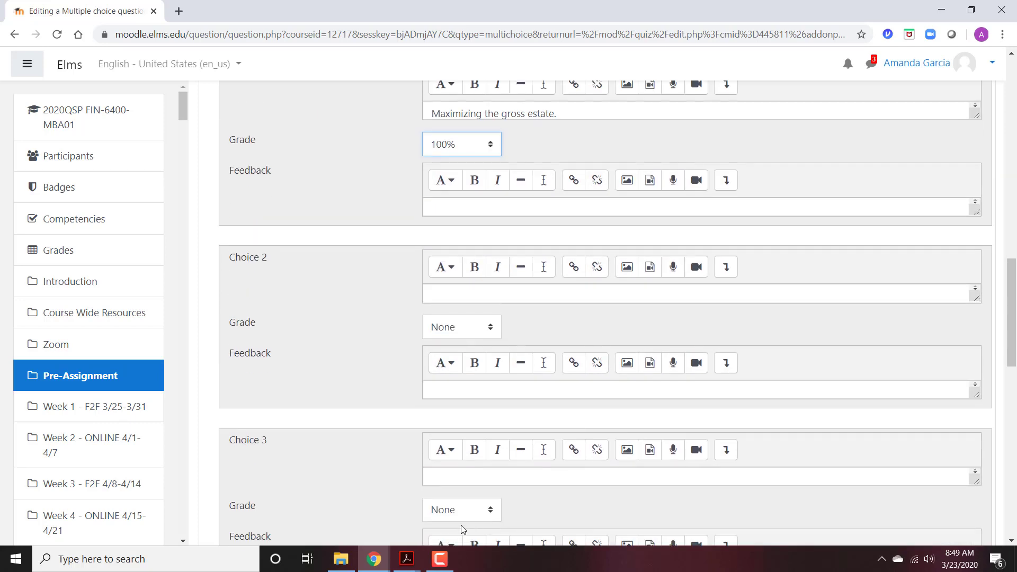
mouse_move(407, 558)
click(466, 493)
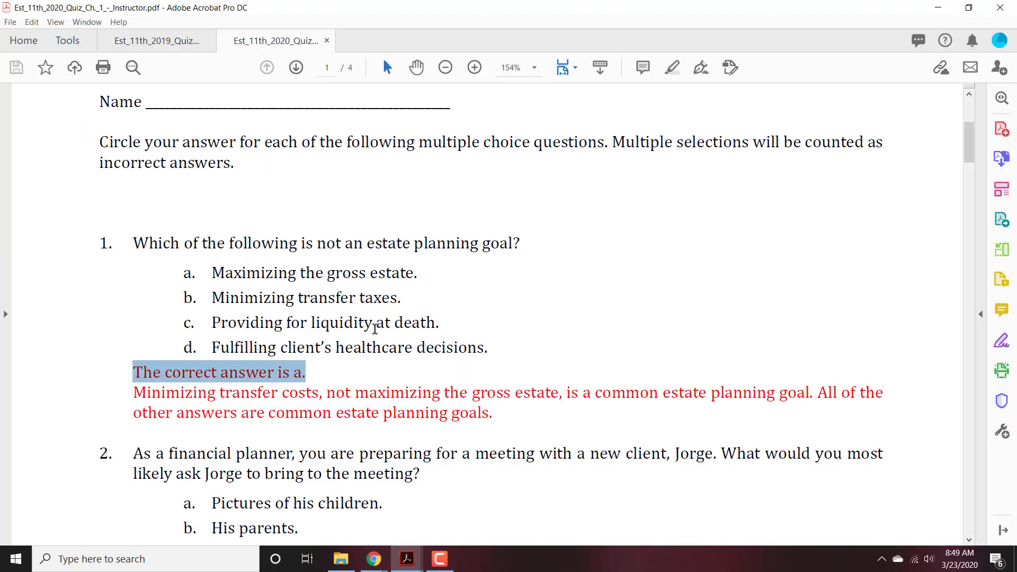
drag(401, 297, 241, 298)
right_click(241, 297)
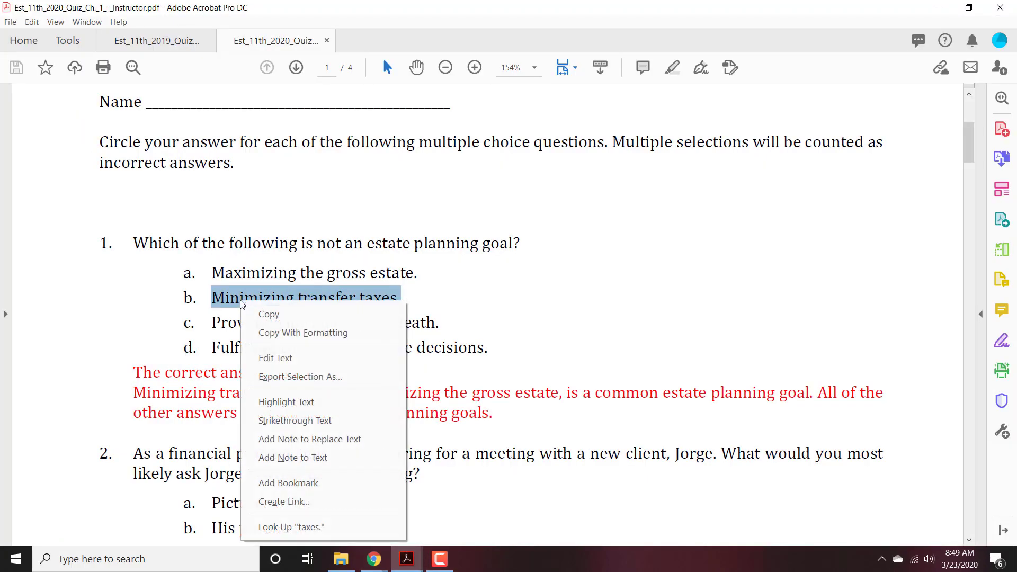
click(297, 316)
key(alt+Tab)
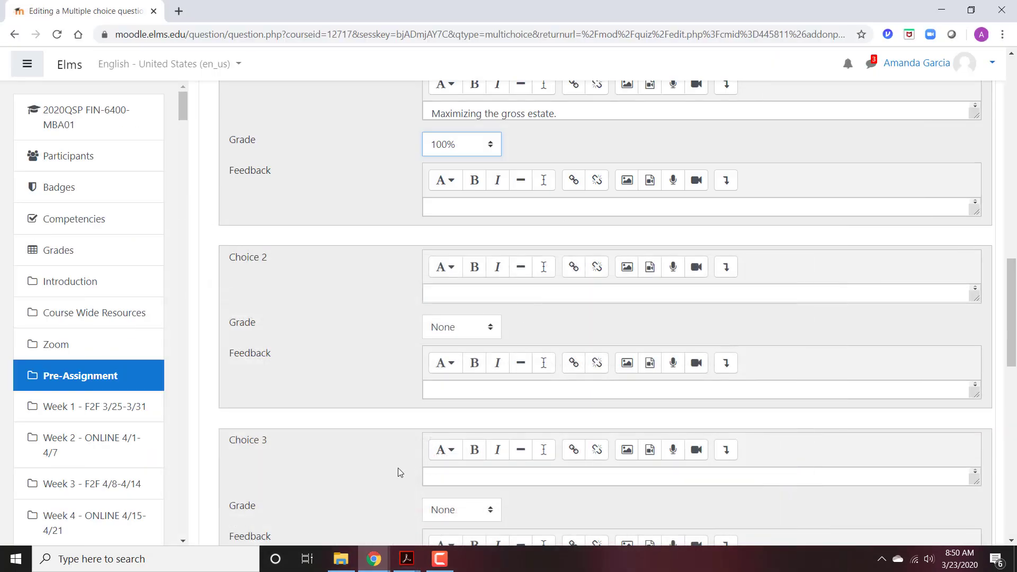
click(465, 293)
right_click(466, 293)
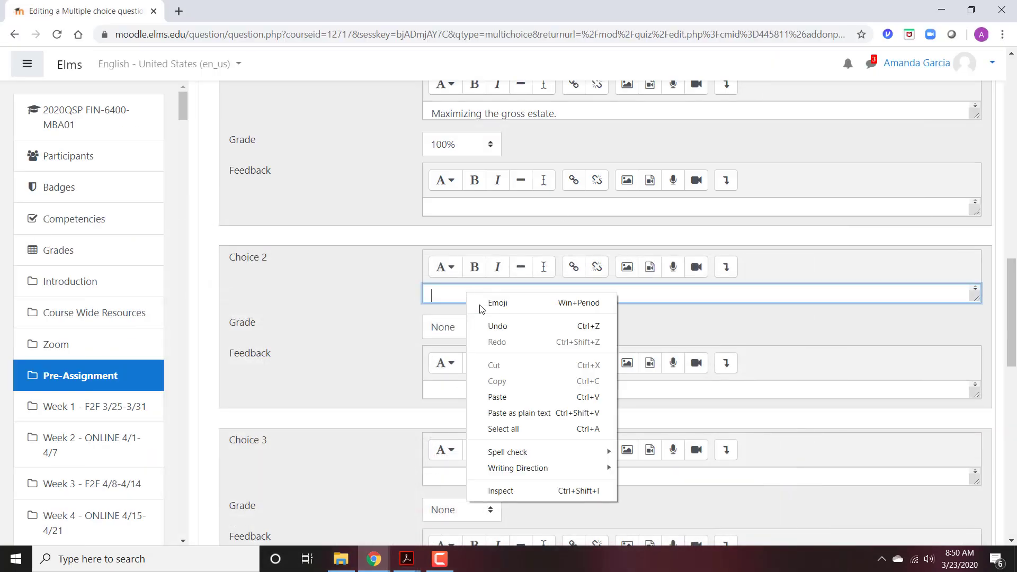
click(510, 397)
- Copy answer c of question 1, "Providing for liquidity at death.", from the instructor PDF in Acrobat and paste it as Choice 3 in Moodle
click(417, 554)
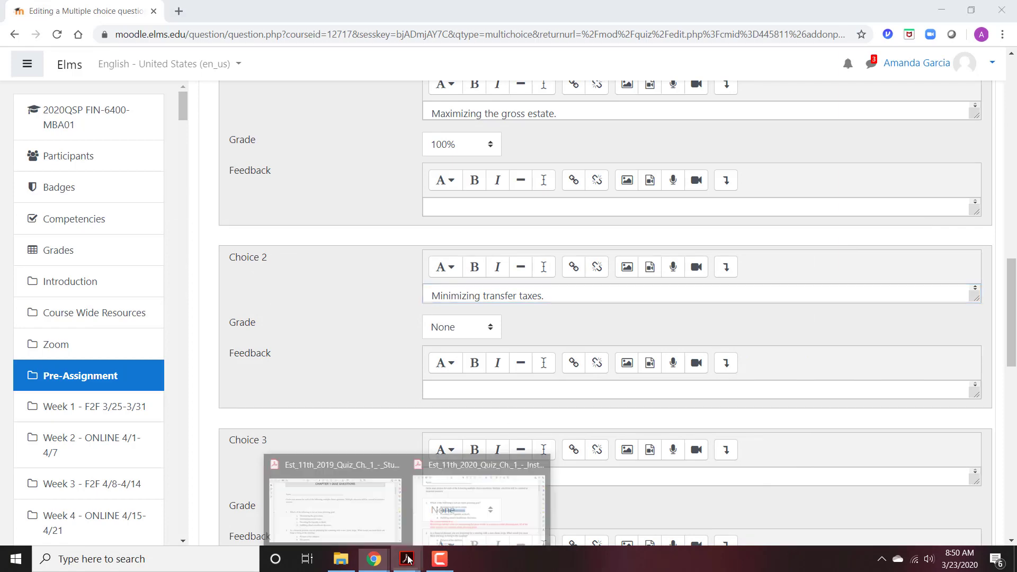
click(479, 499)
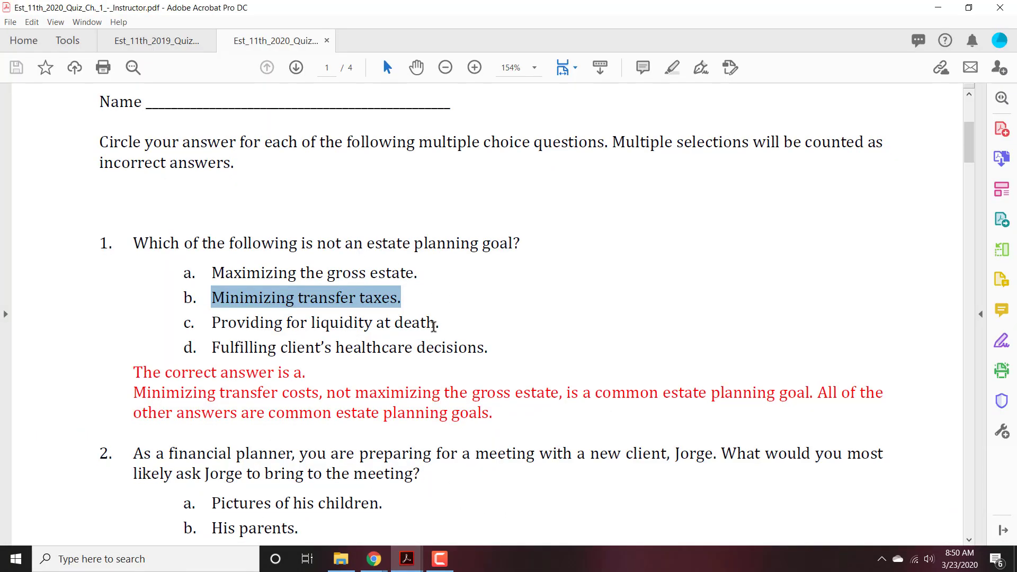
triple_click(416, 322)
right_click(259, 320)
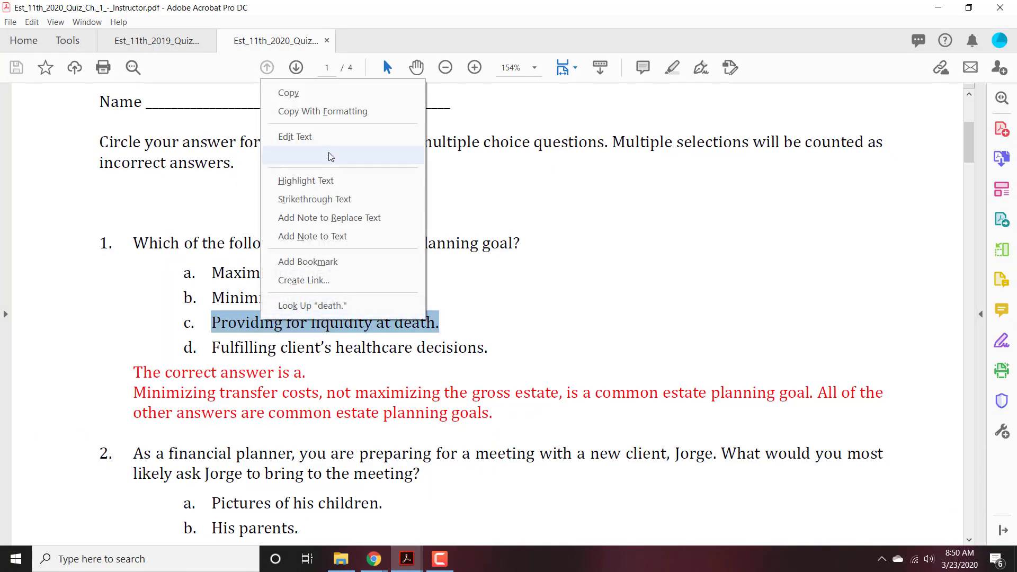
click(329, 94)
click(938, 7)
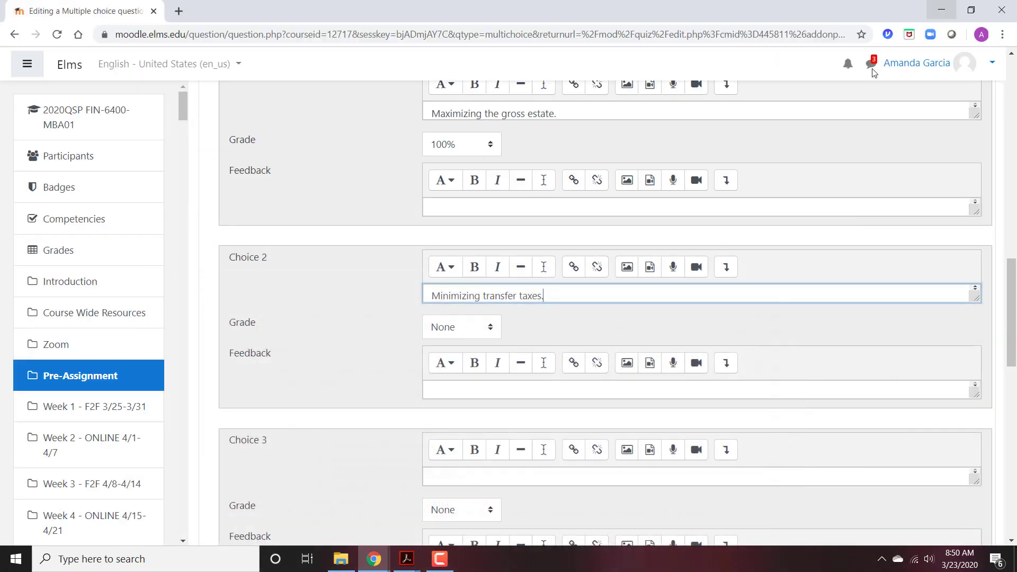
scroll(511, 415, down, 3)
click(477, 345)
right_click(478, 345)
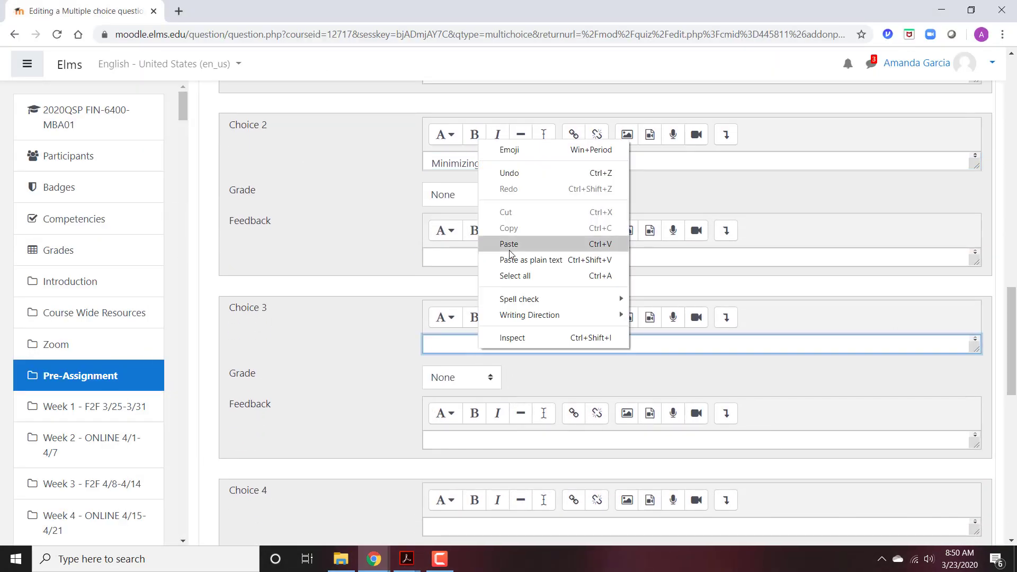
click(509, 251)
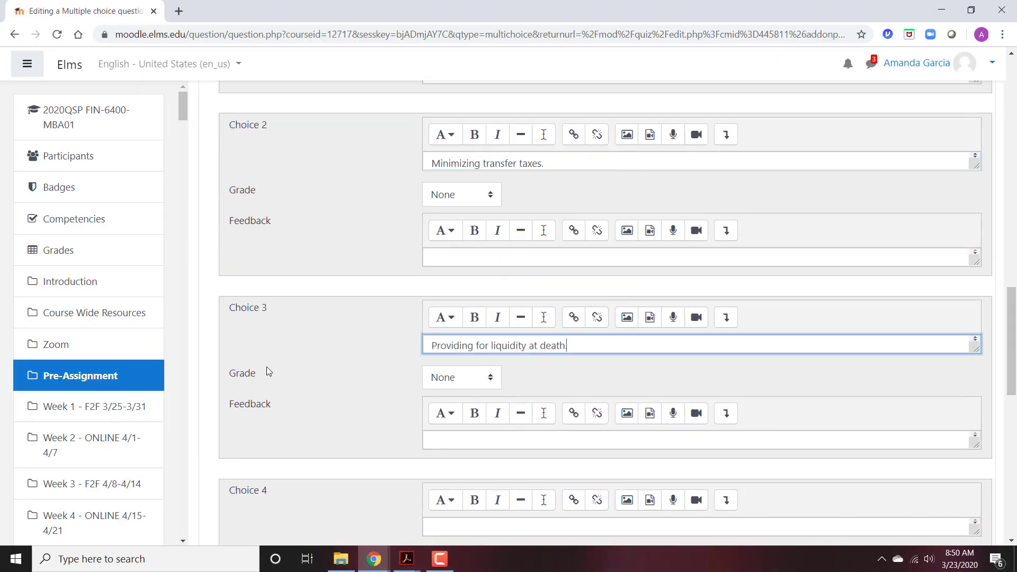
- Copy answer d of question 1, "Fulfilling client's healthcare decisions.", from the instructor PDF in Acrobat
click(466, 258)
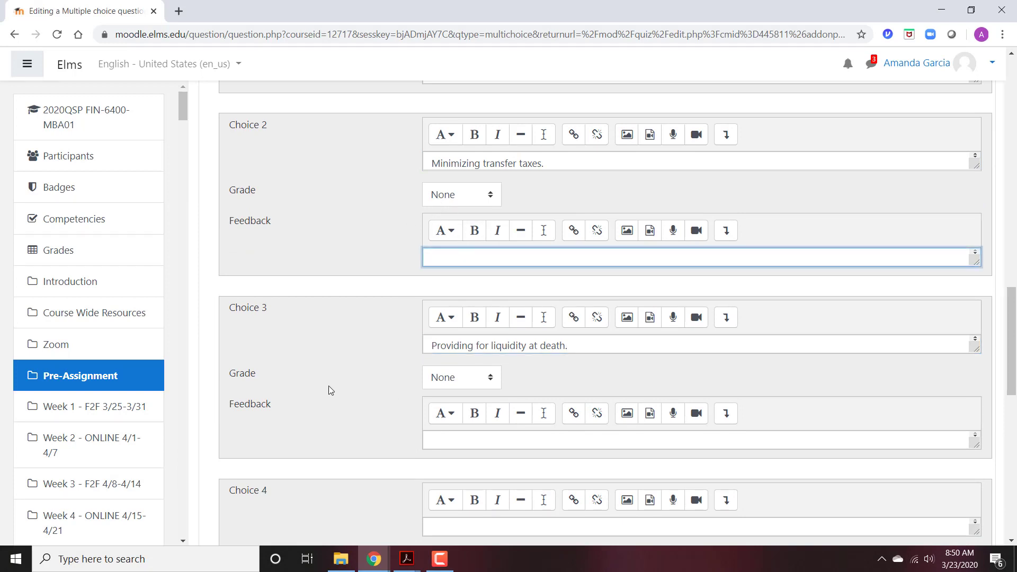
mouse_move(406, 559)
click(461, 503)
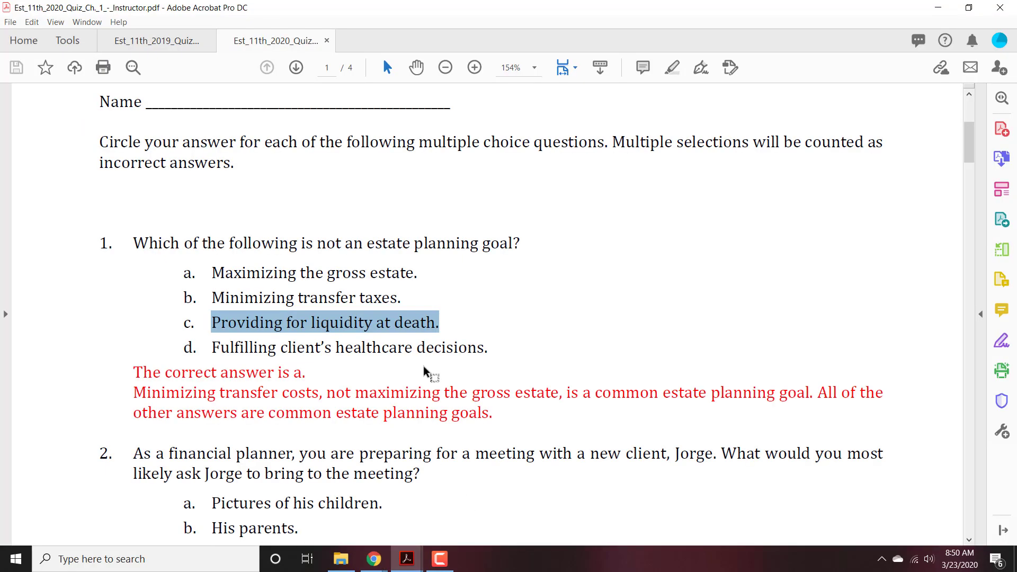
click(433, 347)
drag(499, 349, 264, 334)
click(420, 359)
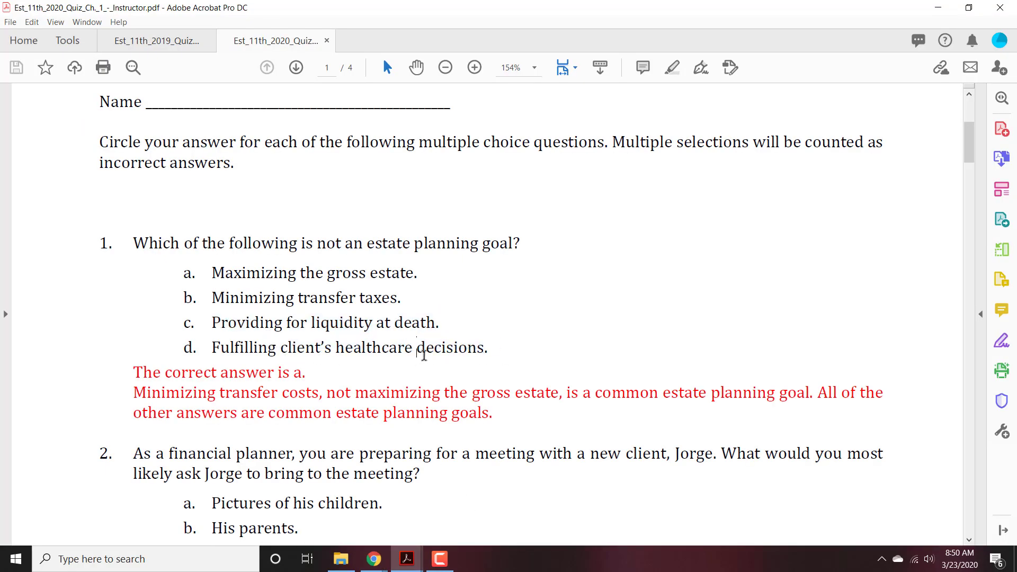
drag(491, 351, 211, 349)
right_click(255, 356)
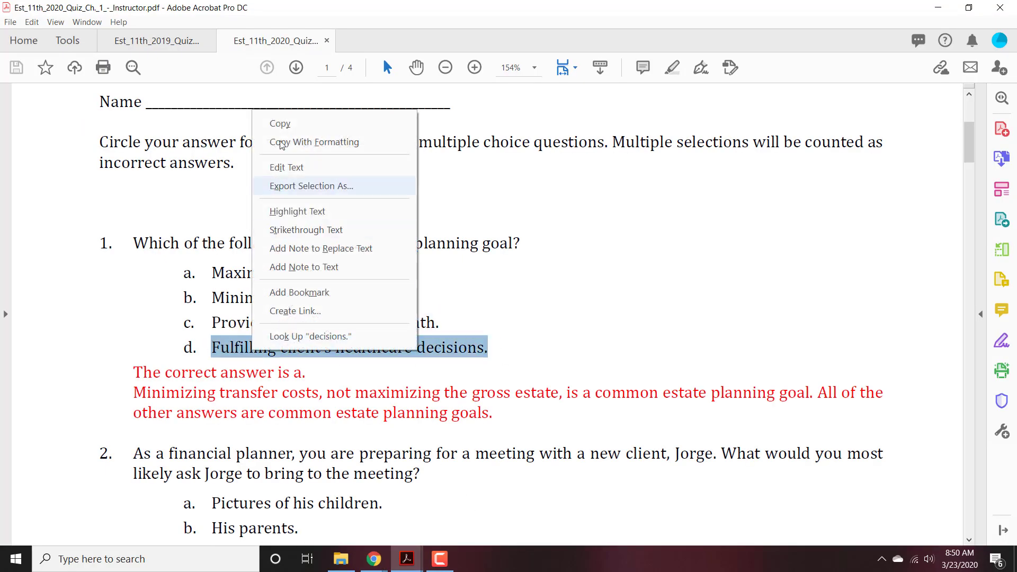
click(377, 127)
- Return to the Moodle question form, paste the copied answer d as Choice 4 and save the question
key(alt+Tab)
scroll(371, 306, down, 3)
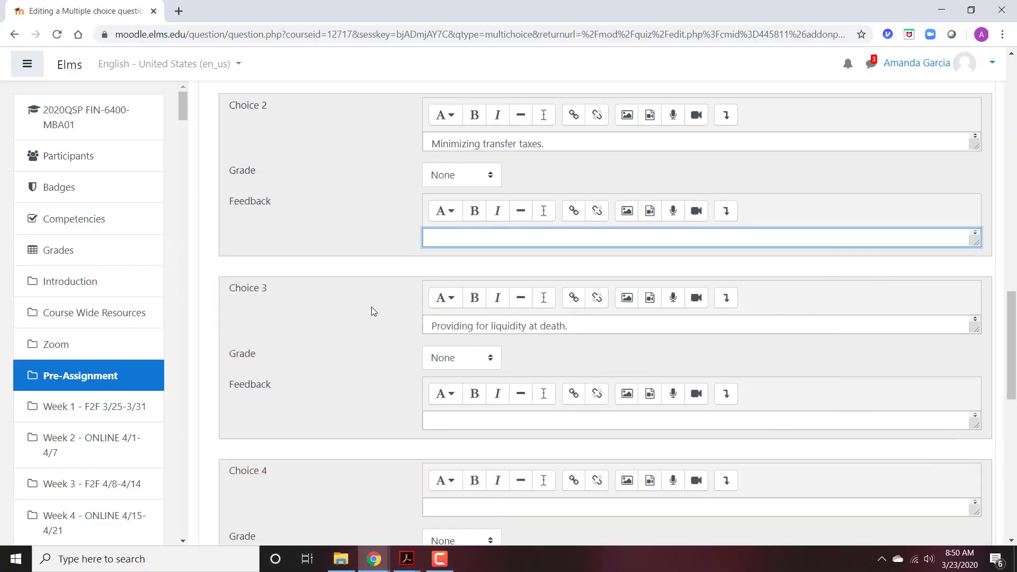
click(462, 389)
right_click(468, 393)
click(517, 295)
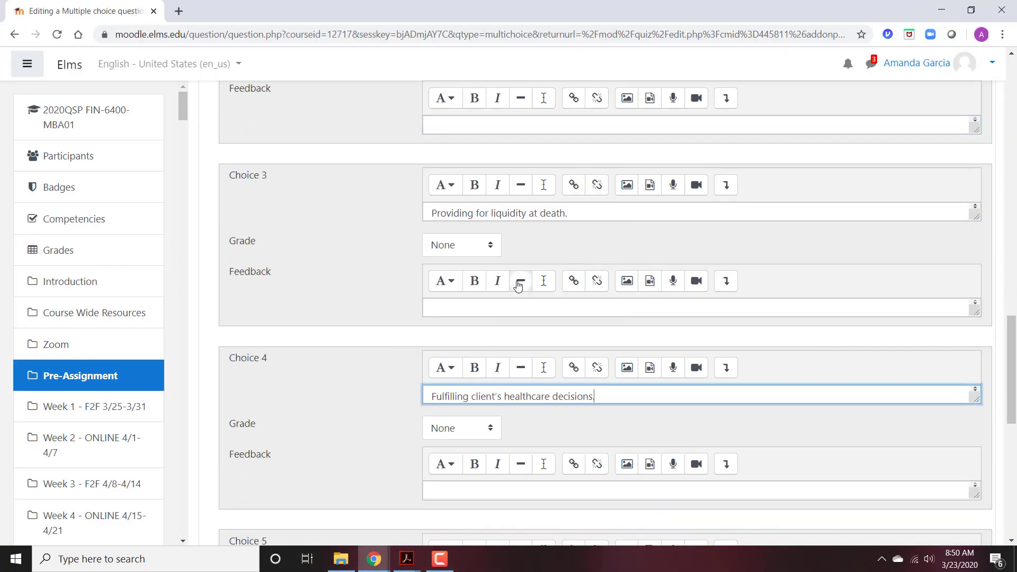
scroll(468, 334, down, 10)
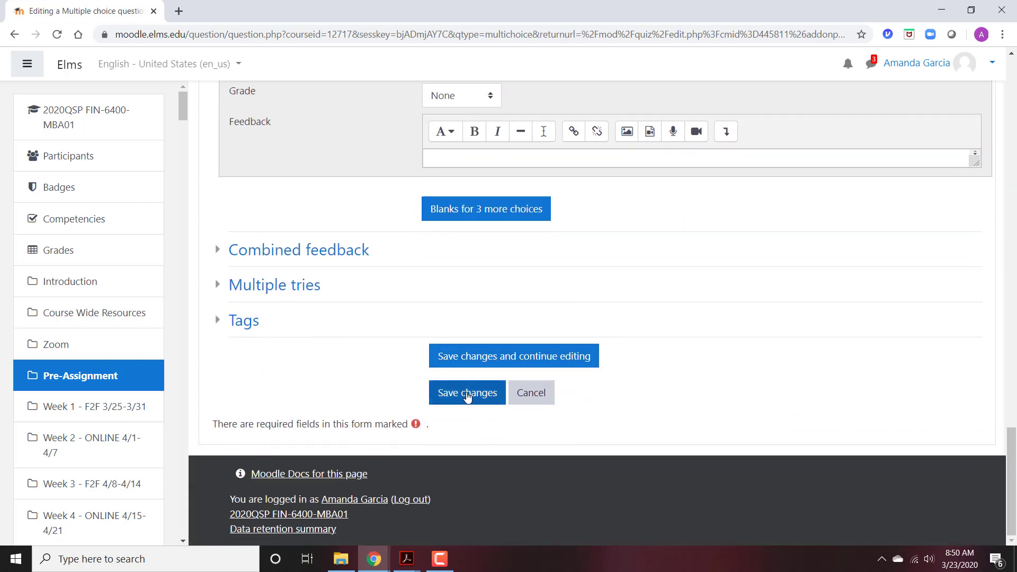
click(466, 395)
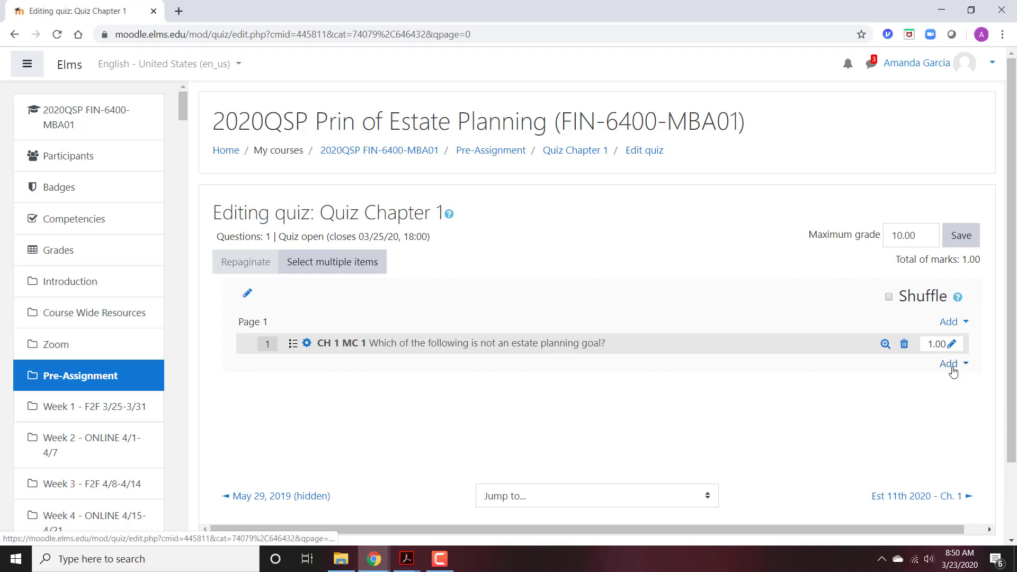
- Add a new Multiple choice question below question 1 in the quiz and name it CH 1 MC 2
click(951, 365)
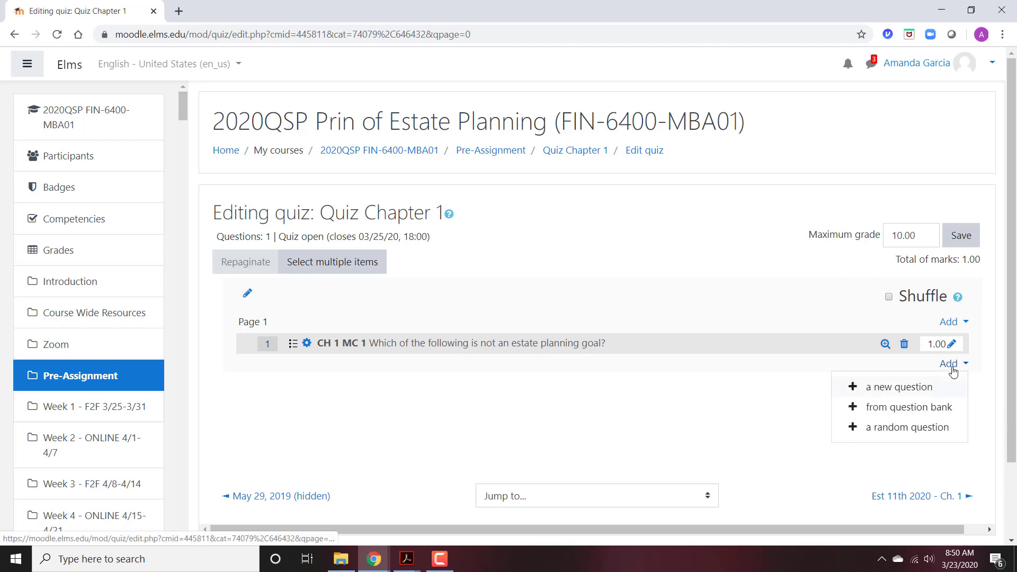
key(Escape)
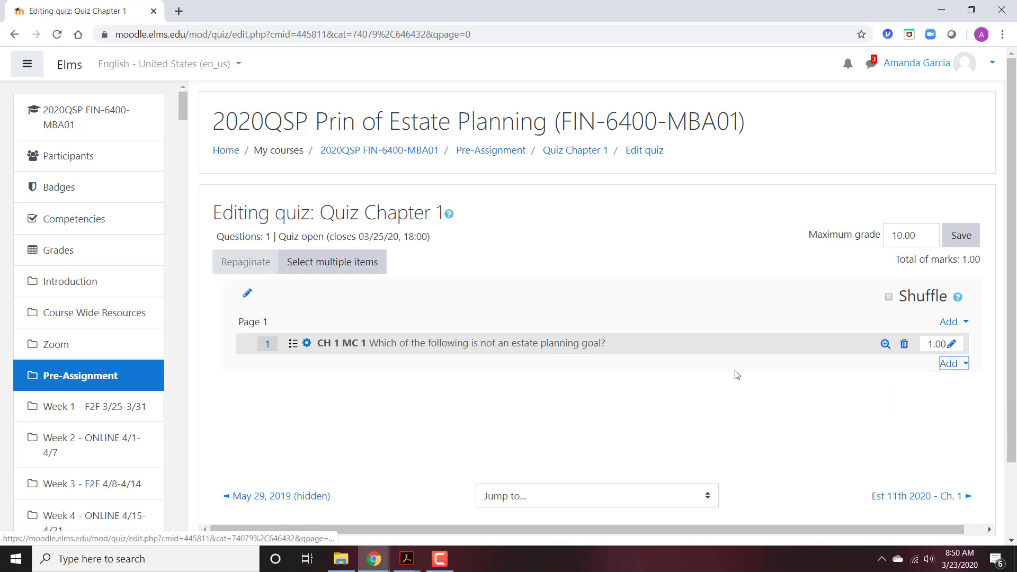
click(955, 367)
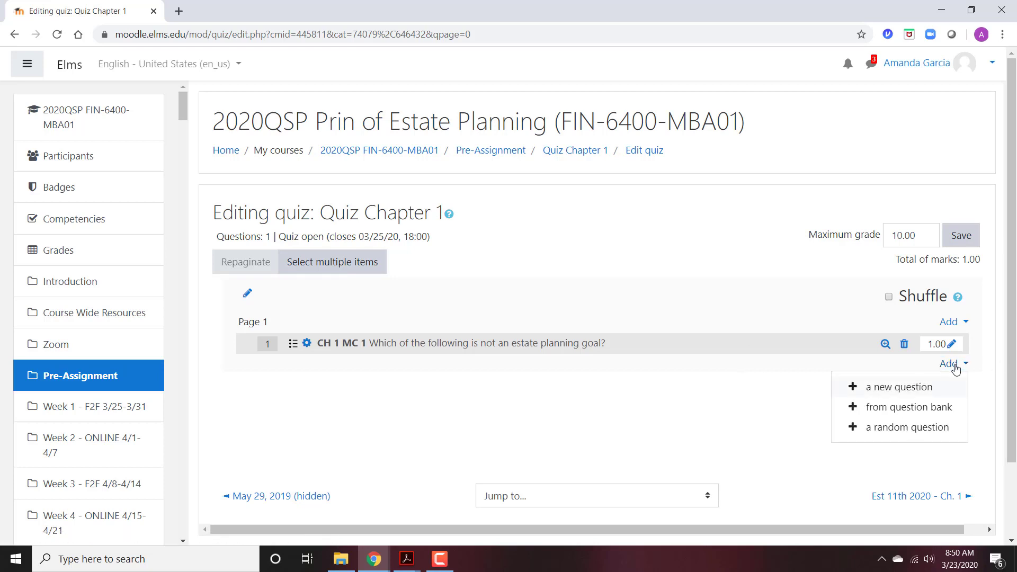
click(848, 388)
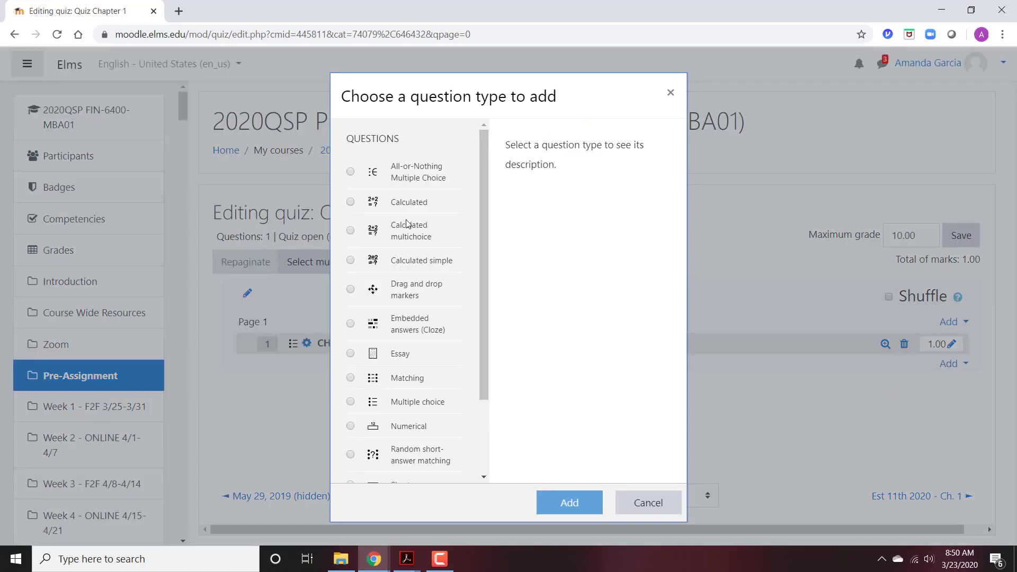
click(412, 407)
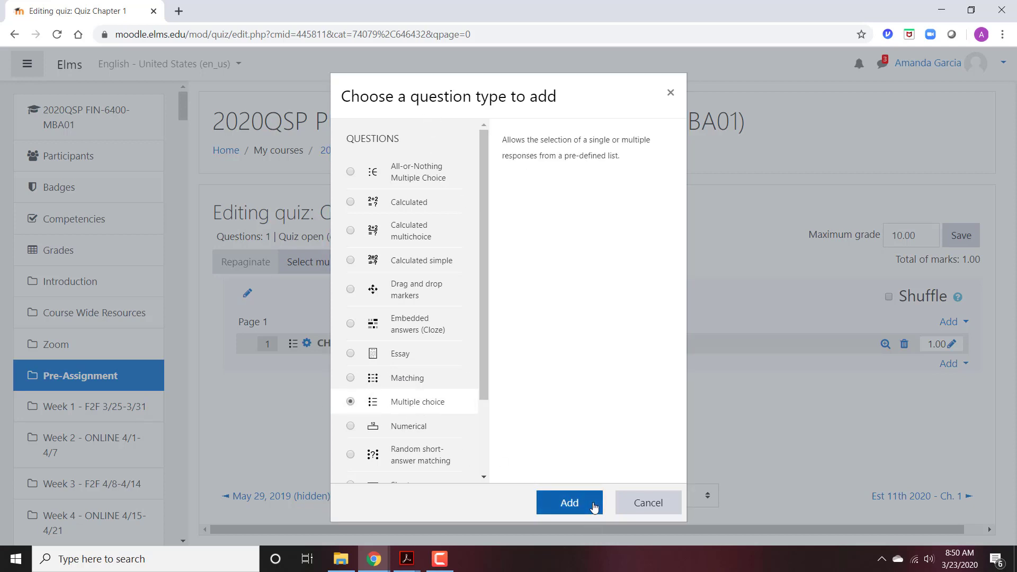
click(570, 502)
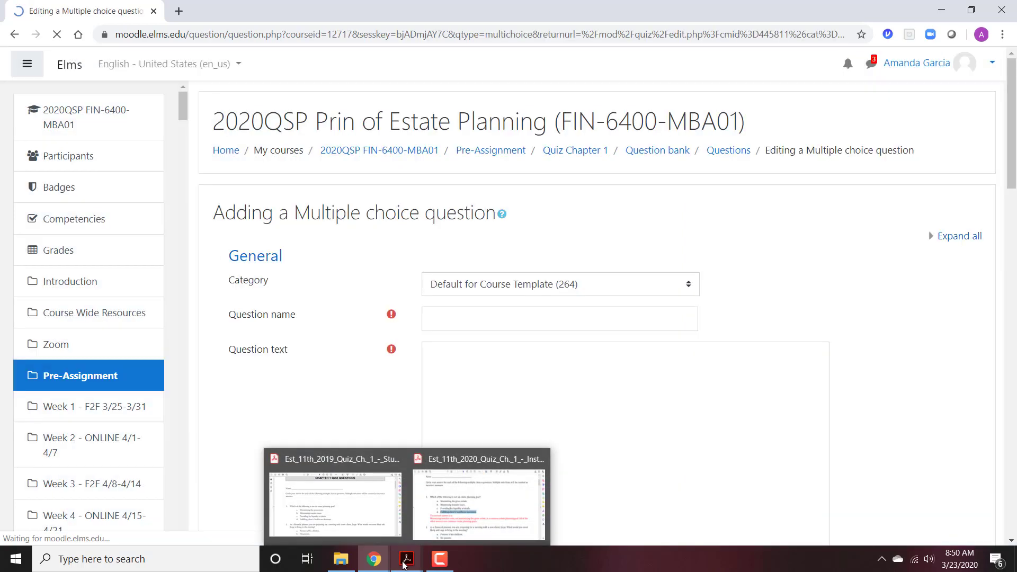
click(441, 319)
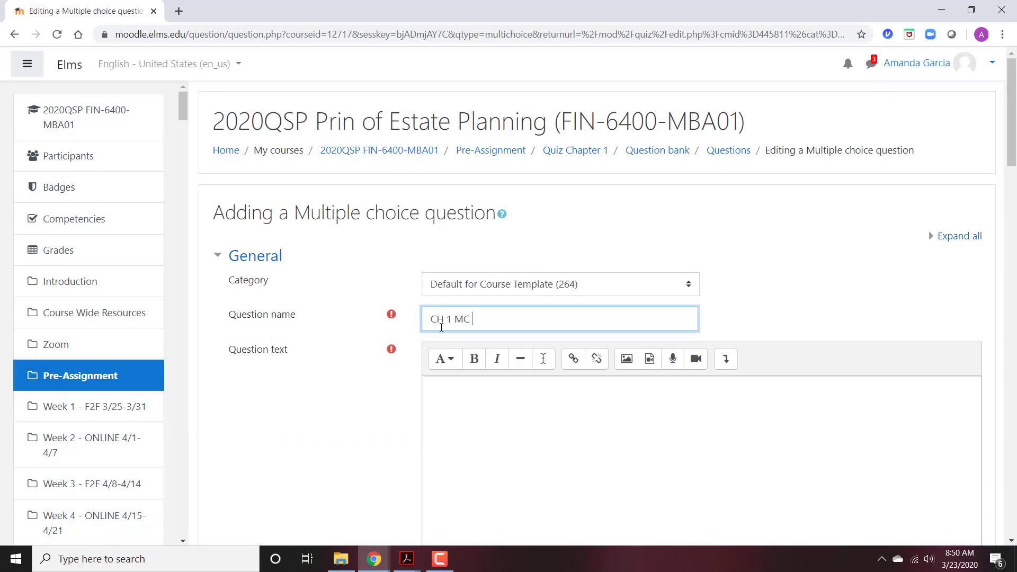
- Switch to the instructor PDF in Acrobat and copy the text of question 2 about what to bring to the meeting
click(489, 439)
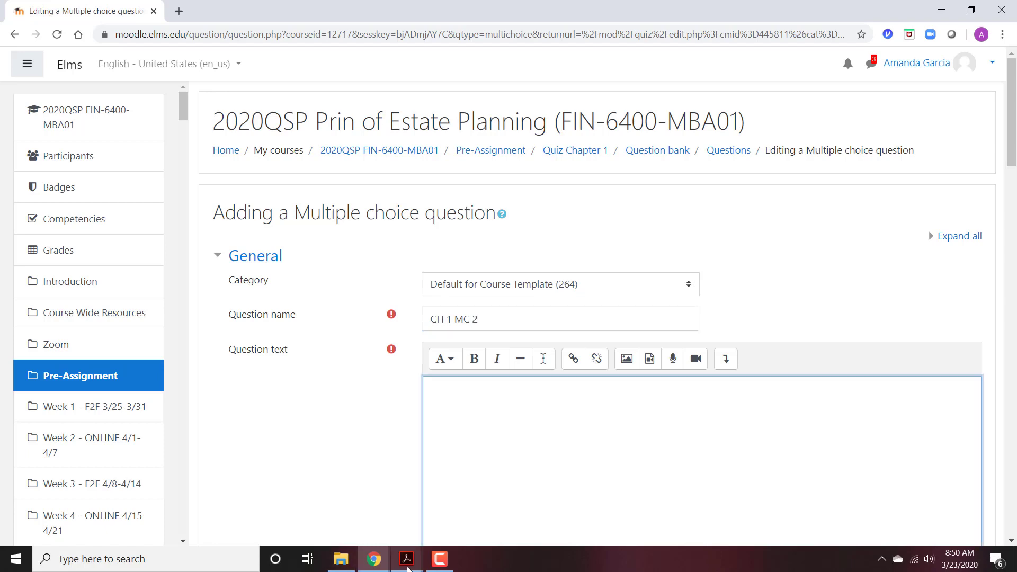
mouse_move(407, 559)
click(477, 508)
scroll(341, 370, down, 4)
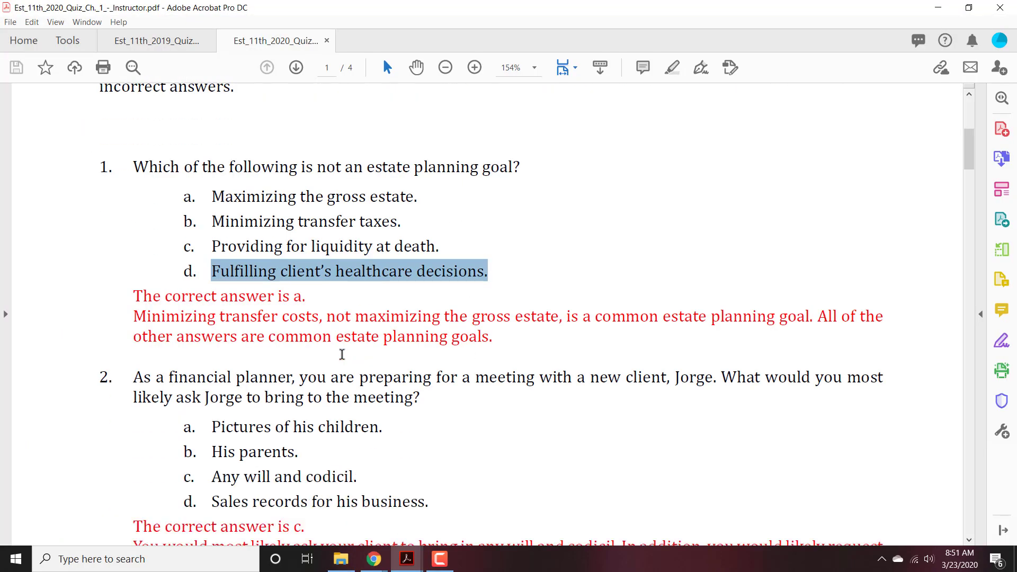
click(368, 352)
mouse_move(428, 371)
mouse_down()
mouse_move(172, 357)
mouse_move(420, 373)
mouse_up()
key(ctrl+c)
click(146, 355)
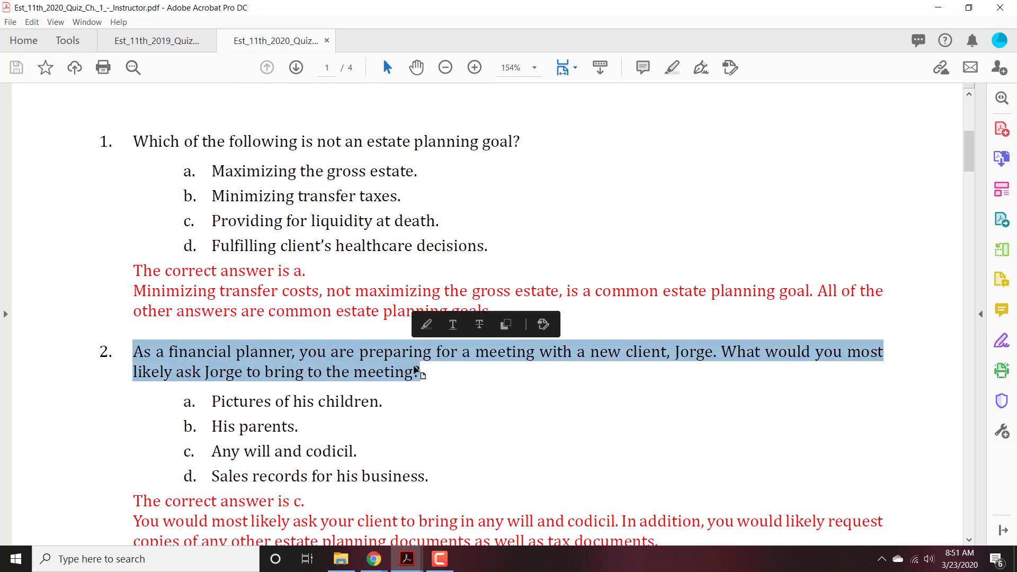
right_click(418, 367)
click(443, 184)
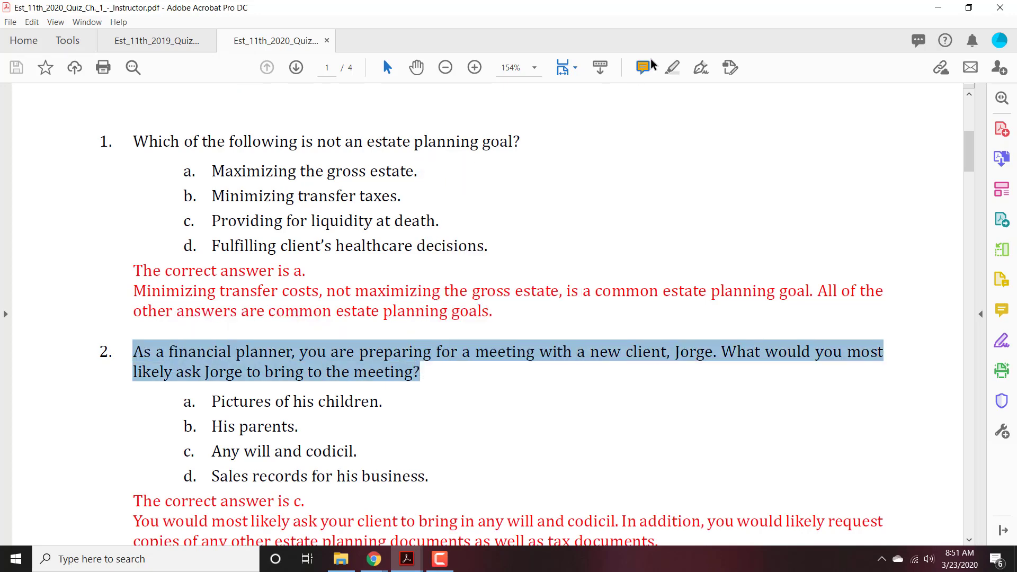
- Return to the Moodle question form and paste the copied text of question 2 as the Question text
click(945, 6)
right_click(520, 459)
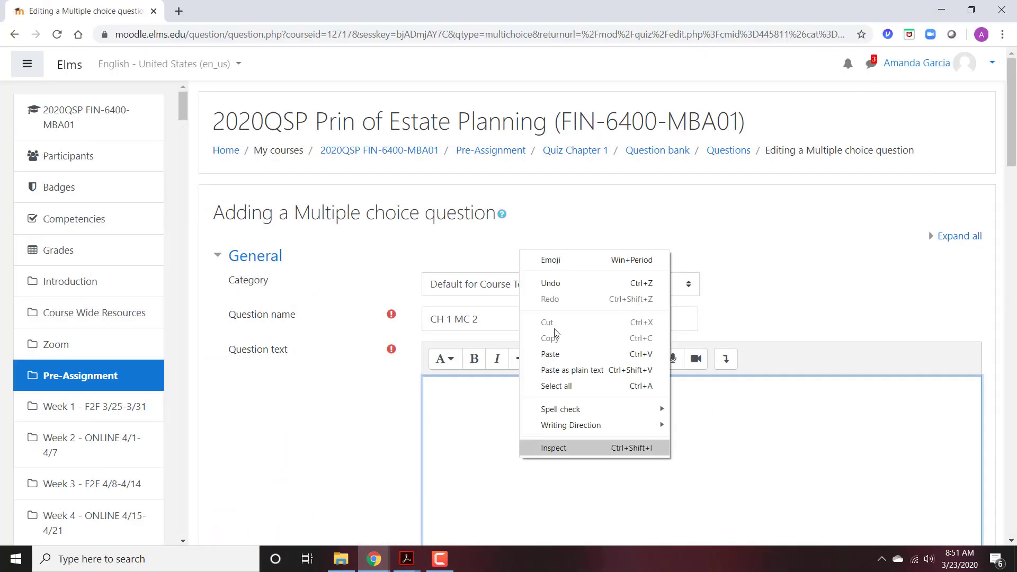
click(551, 354)
- Copy the two-line answer explanation of question 2, starting "You would most likely ask your client", from the instructor PDF in Acrobat
scroll(552, 357, down, 2)
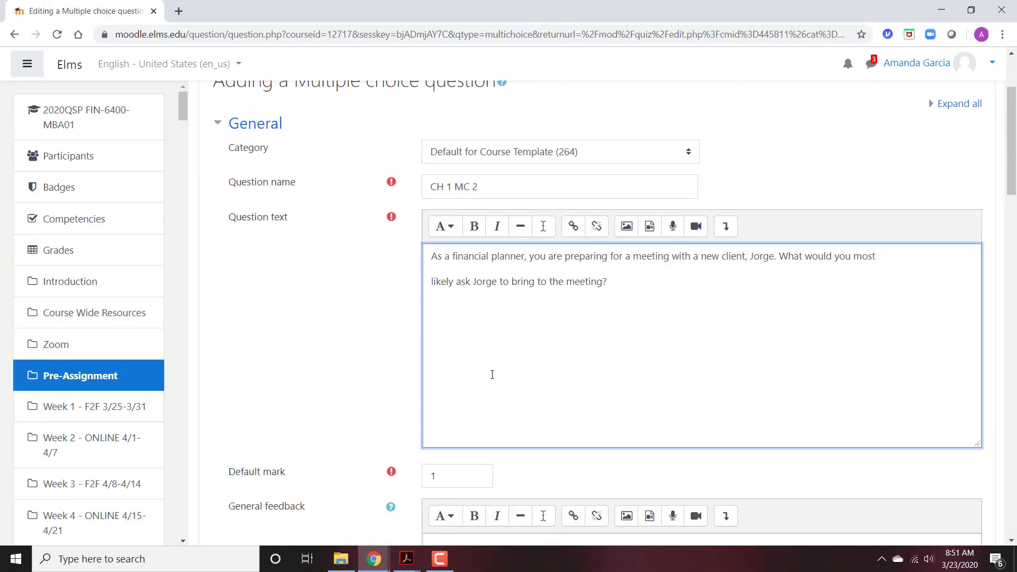
scroll(492, 375, down, 2)
scroll(480, 383, down, 2)
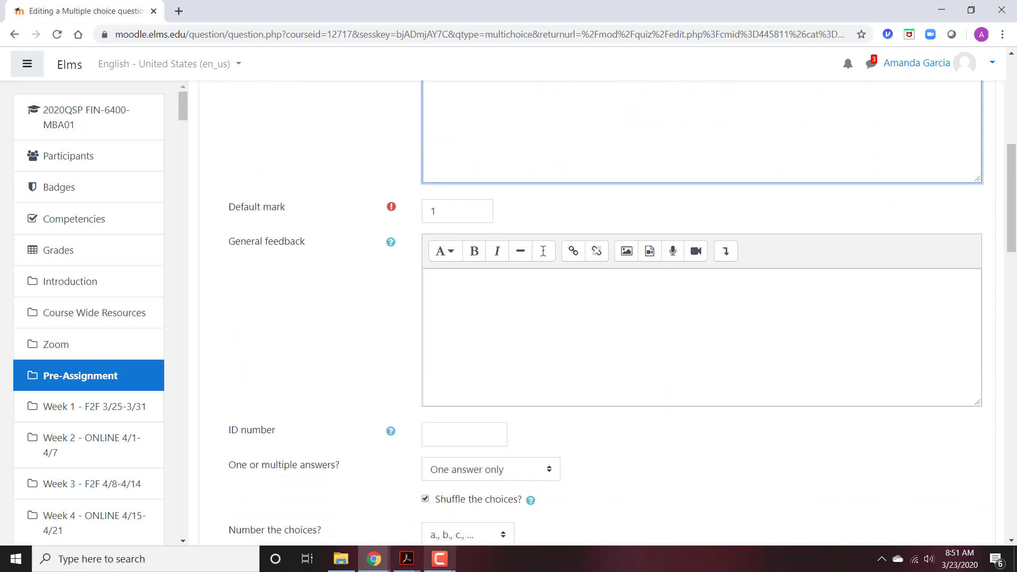
click(407, 559)
click(379, 401)
scroll(379, 398, down, 1)
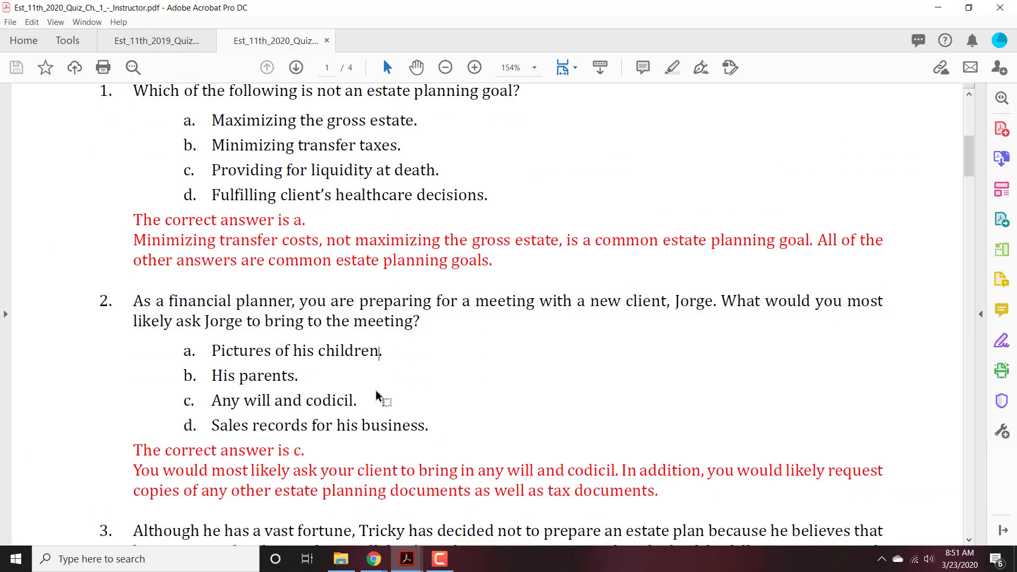
drag(660, 491, 141, 467)
right_click(135, 469)
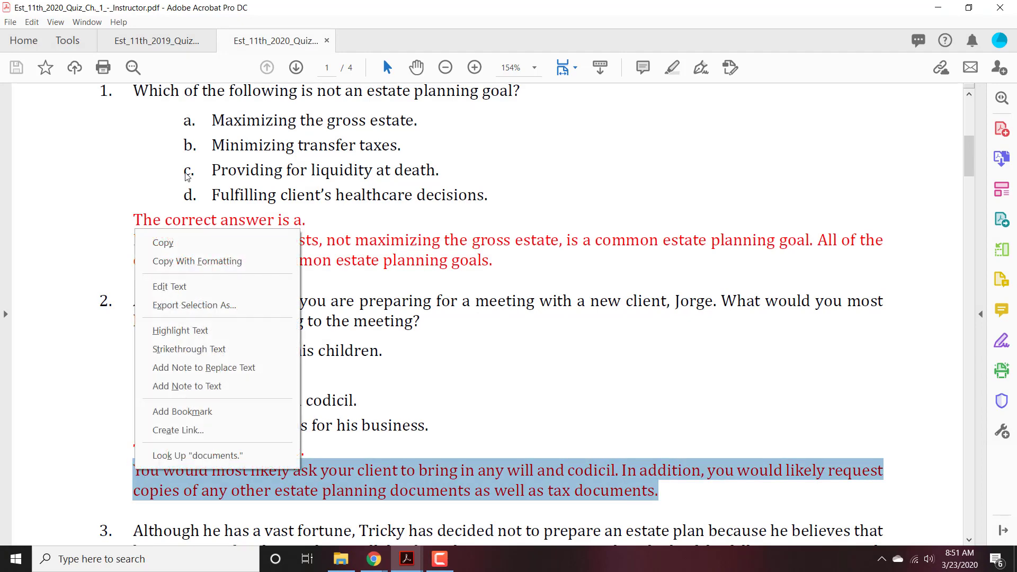
click(170, 242)
- Return to the Moodle question form and paste the copied explanation as the General feedback
click(932, 5)
click(622, 279)
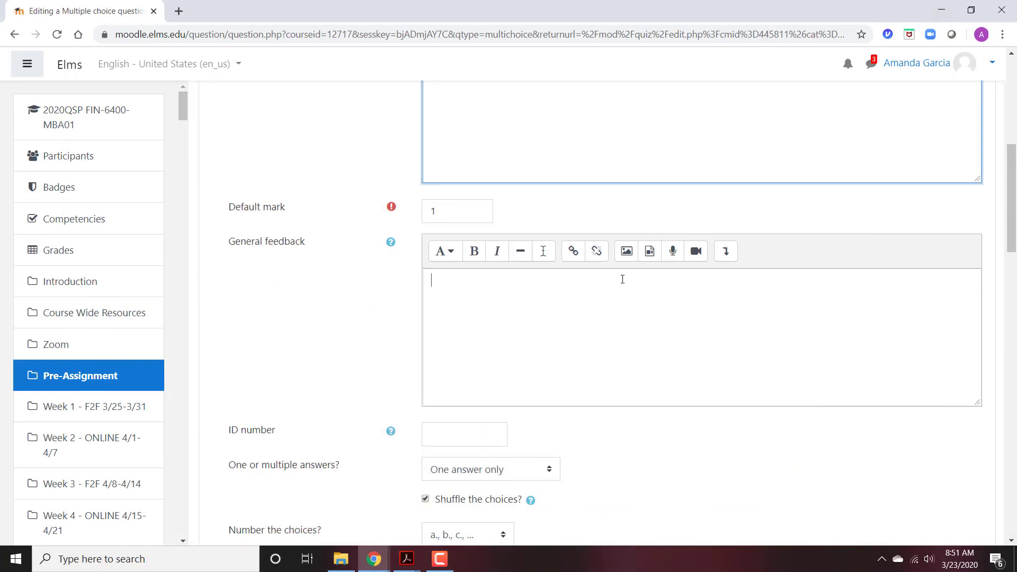
right_click(618, 296)
click(648, 401)
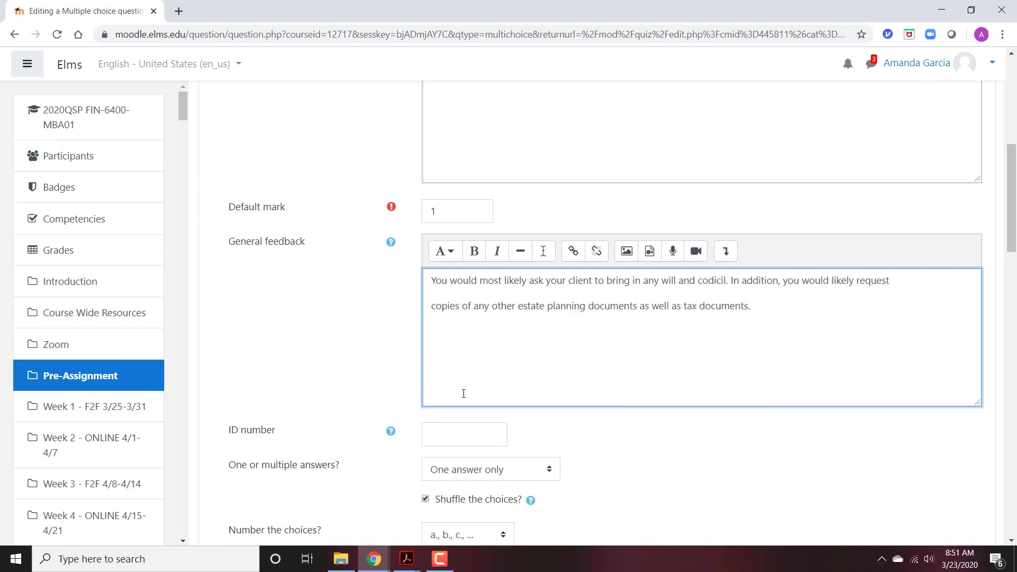
- Copy answer a of question 2, "Pictures of his children.", from the instructor PDF in Acrobat and paste it as Choice 1 in Moodle
scroll(454, 413, down, 5)
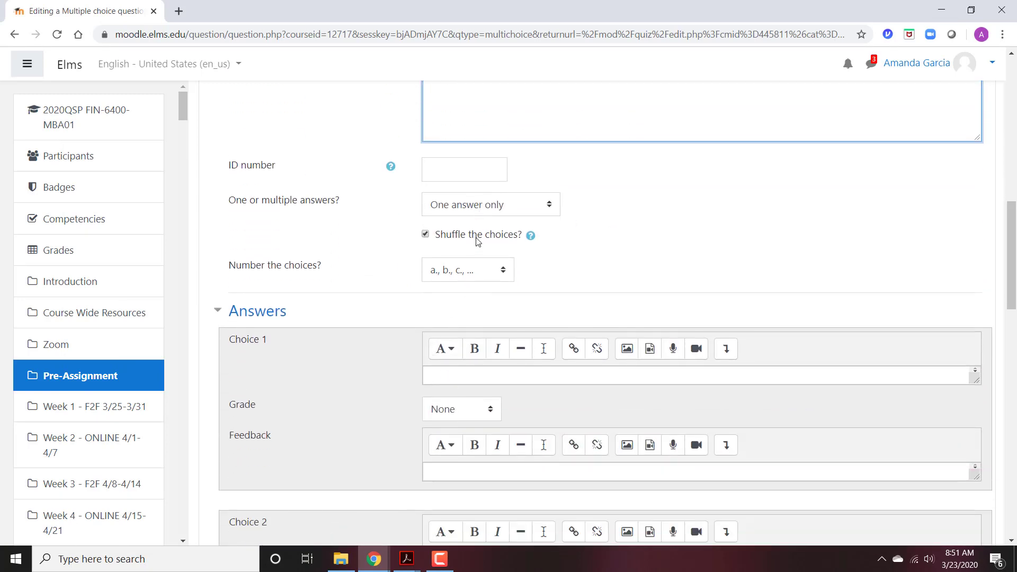
click(407, 559)
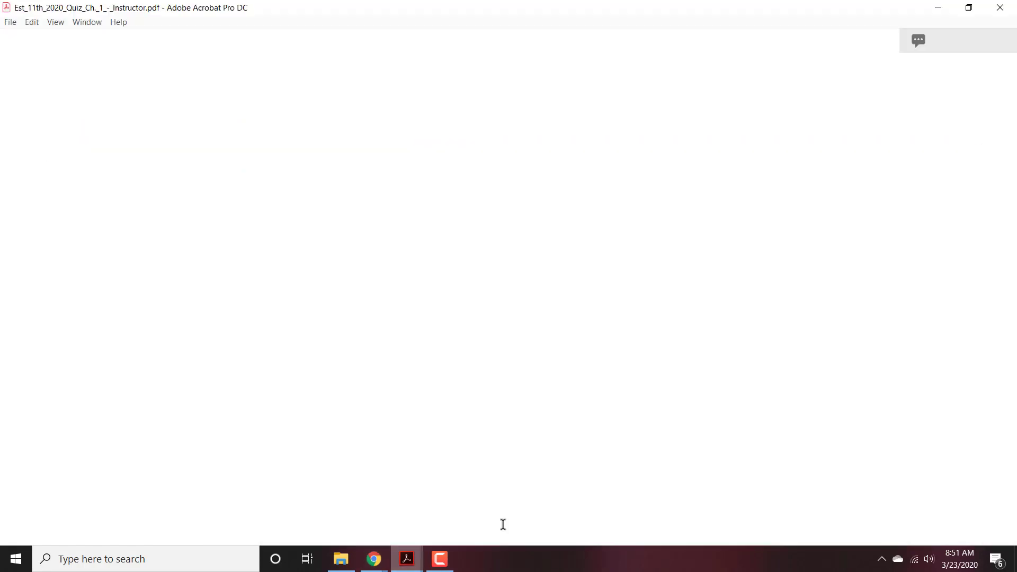
drag(389, 300, 231, 302)
right_click(233, 301)
click(262, 316)
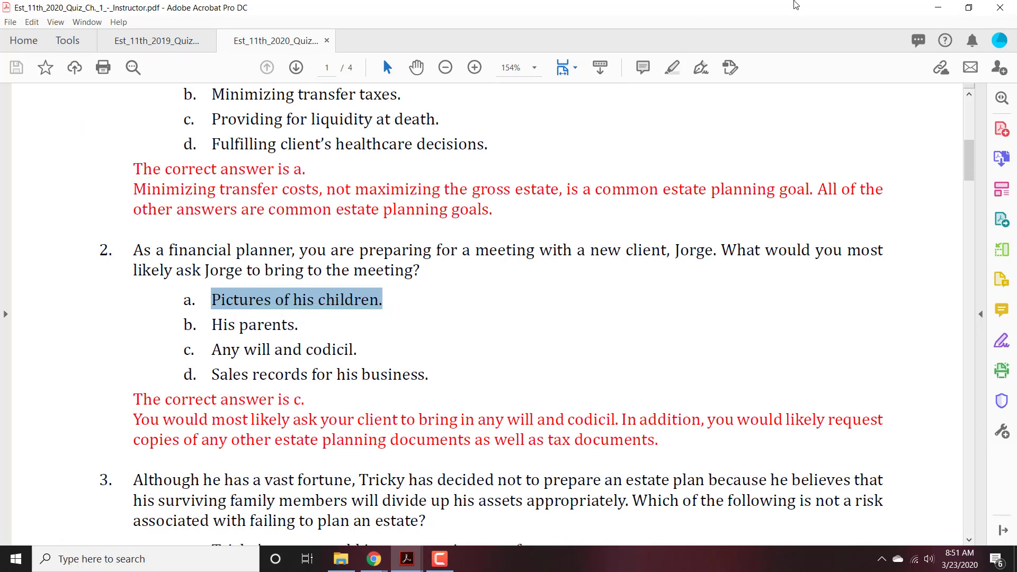
click(936, 7)
right_click(451, 376)
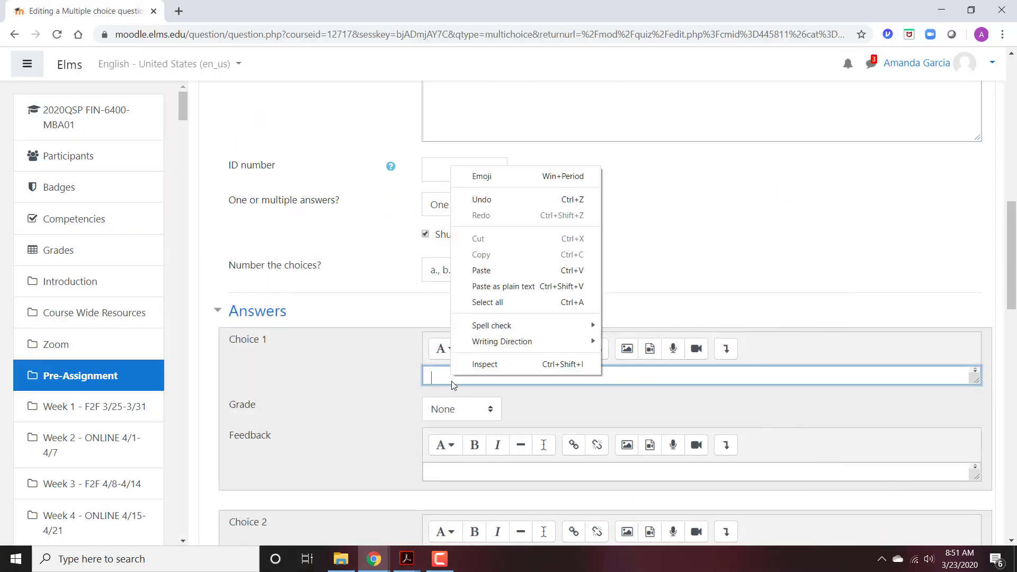
click(485, 272)
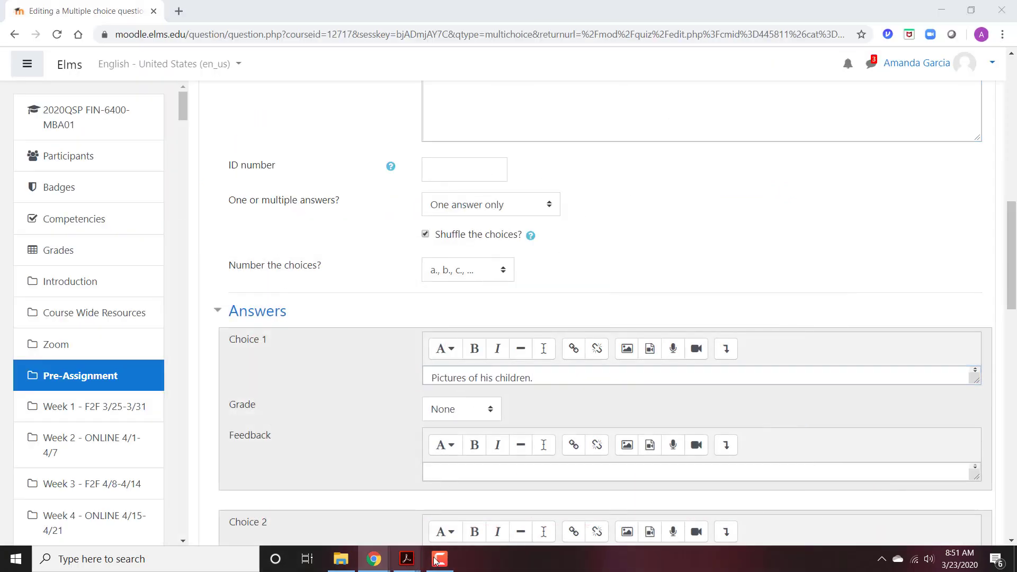
- Copy answer b of question 2, "His parents.", from the instructor PDF in Acrobat and paste it as Choice 2 in Moodle
click(407, 558)
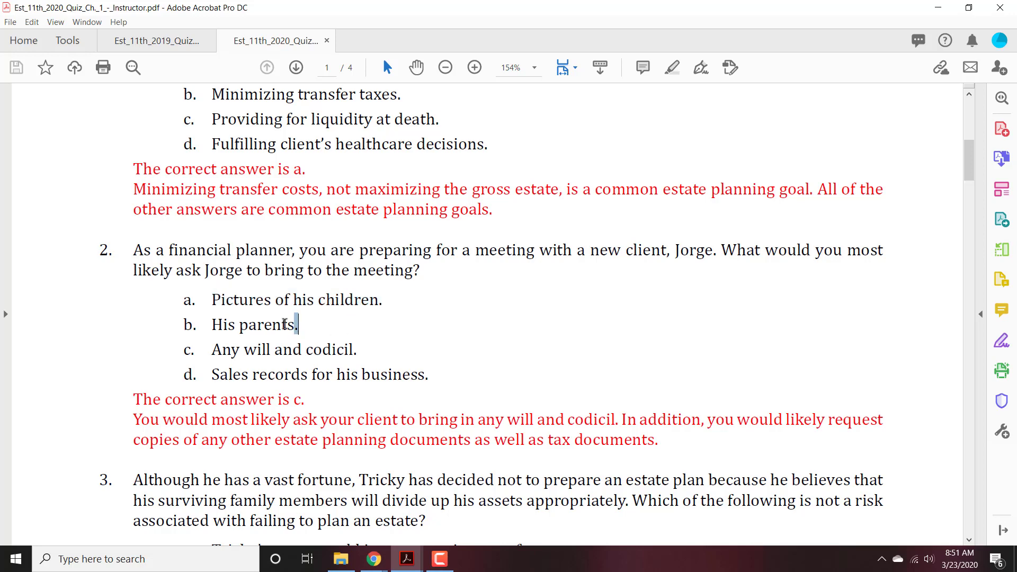
drag(295, 328, 214, 325)
right_click(214, 326)
click(247, 104)
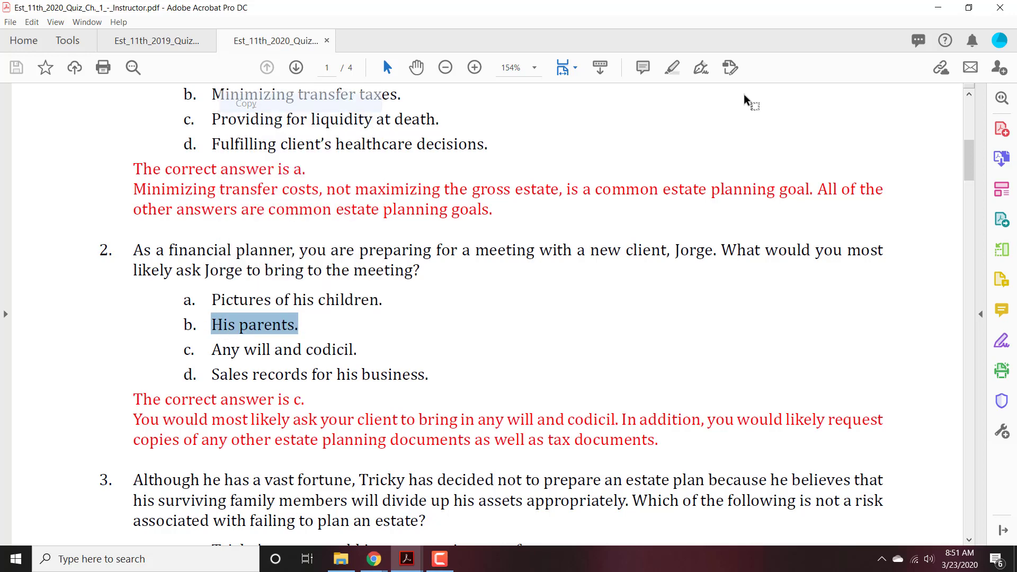
click(938, 8)
scroll(607, 464, down, 3)
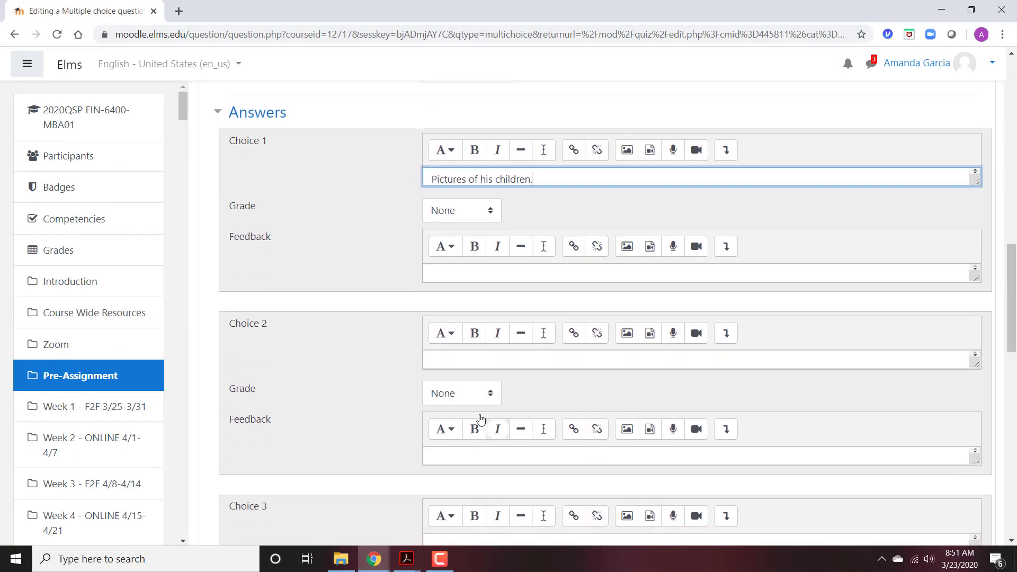
click(479, 368)
right_click(480, 365)
click(535, 265)
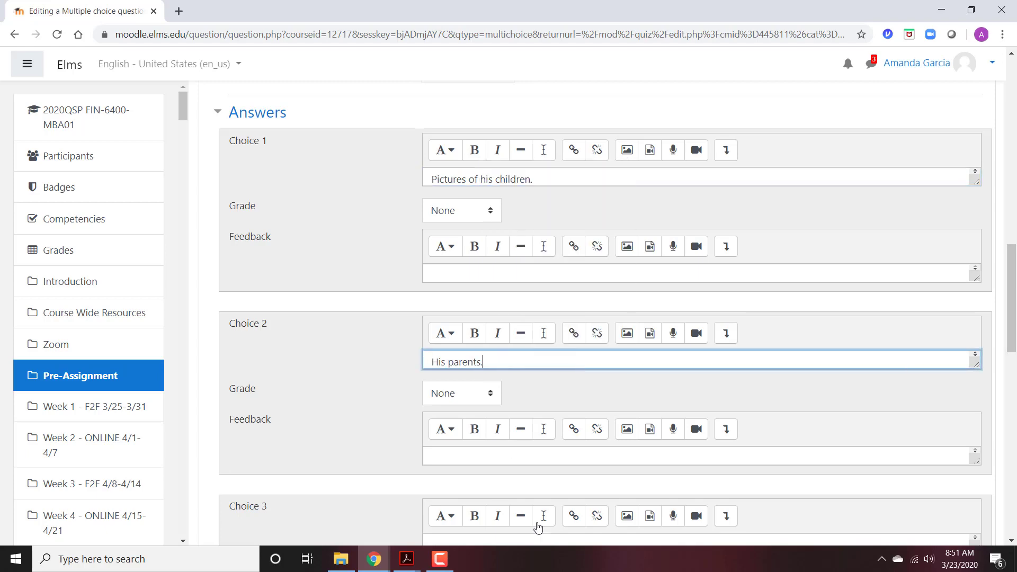
- Copy answer c of question 2, "Any will and codicil.", from the instructor PDF in Acrobat and paste it as Choice 3 in Moodle
click(452, 459)
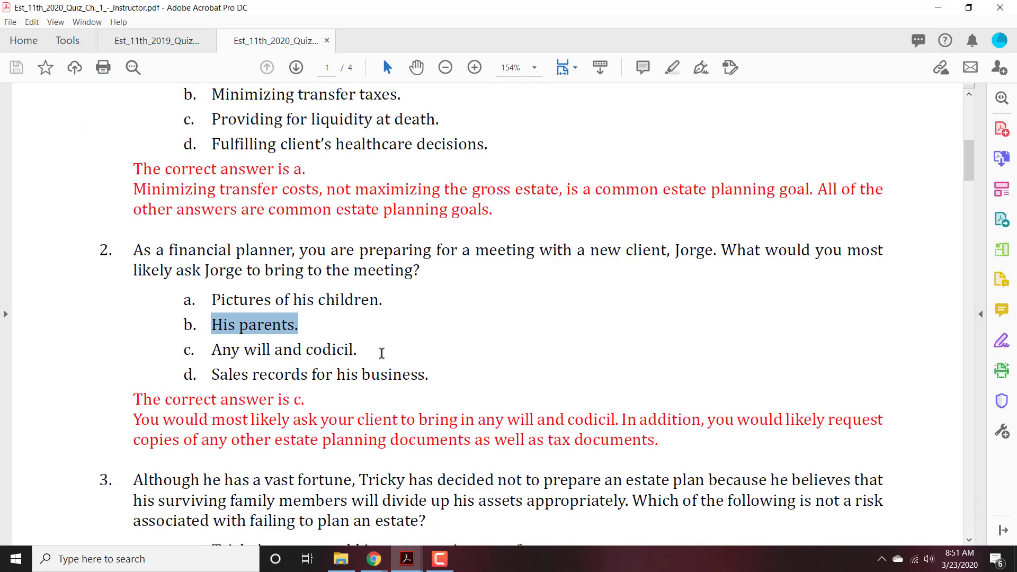
drag(367, 352, 250, 354)
click(330, 351)
drag(365, 351, 225, 345)
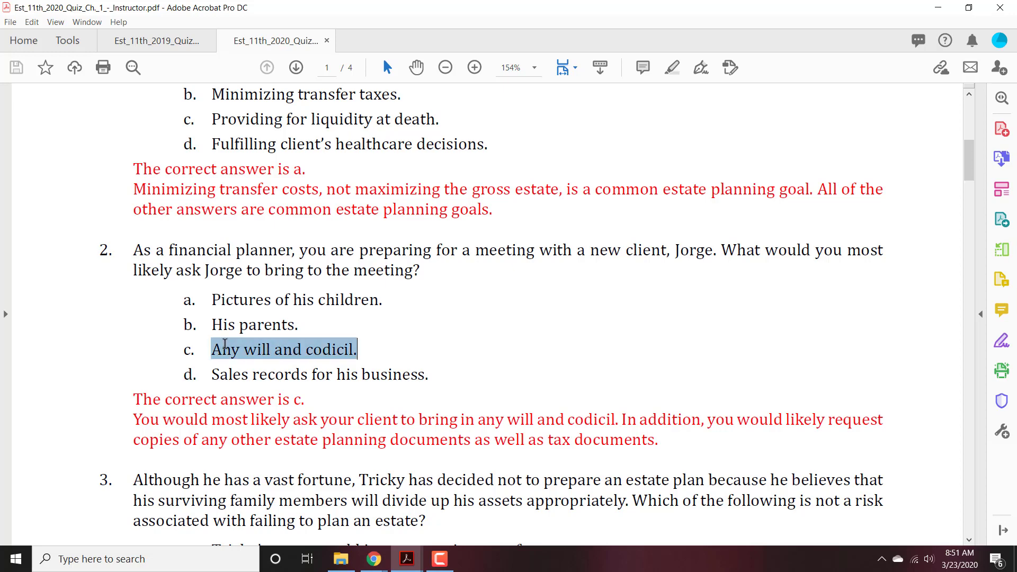
right_click(227, 346)
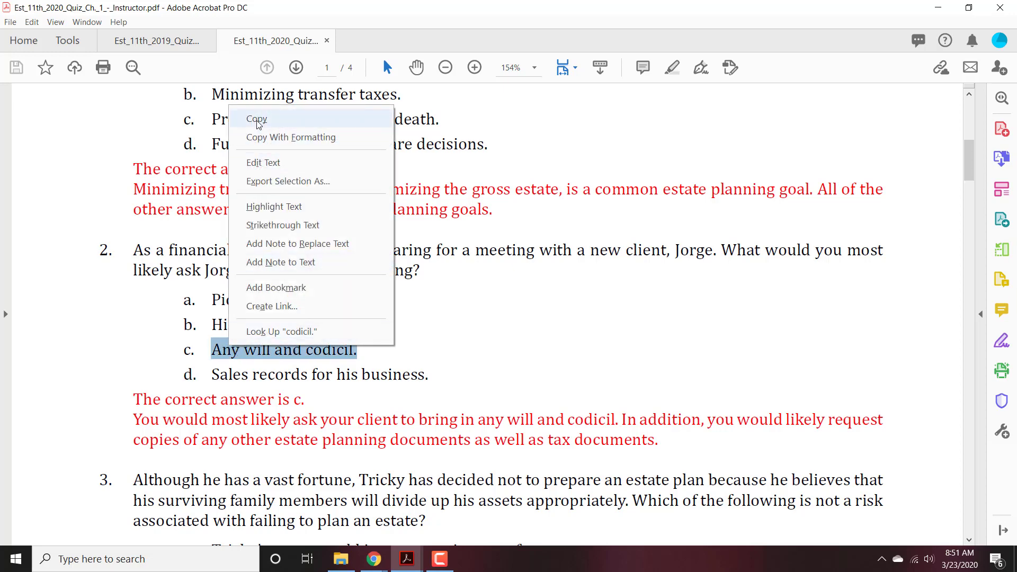
click(257, 122)
key(alt+Tab)
scroll(424, 467, down, 1)
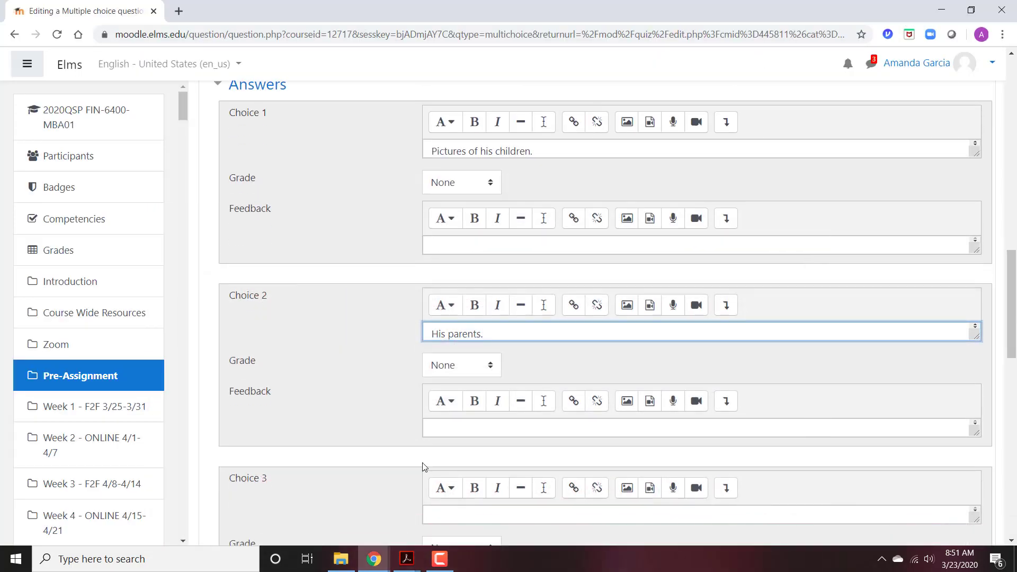
scroll(424, 468, down, 2)
click(479, 411)
right_click(480, 414)
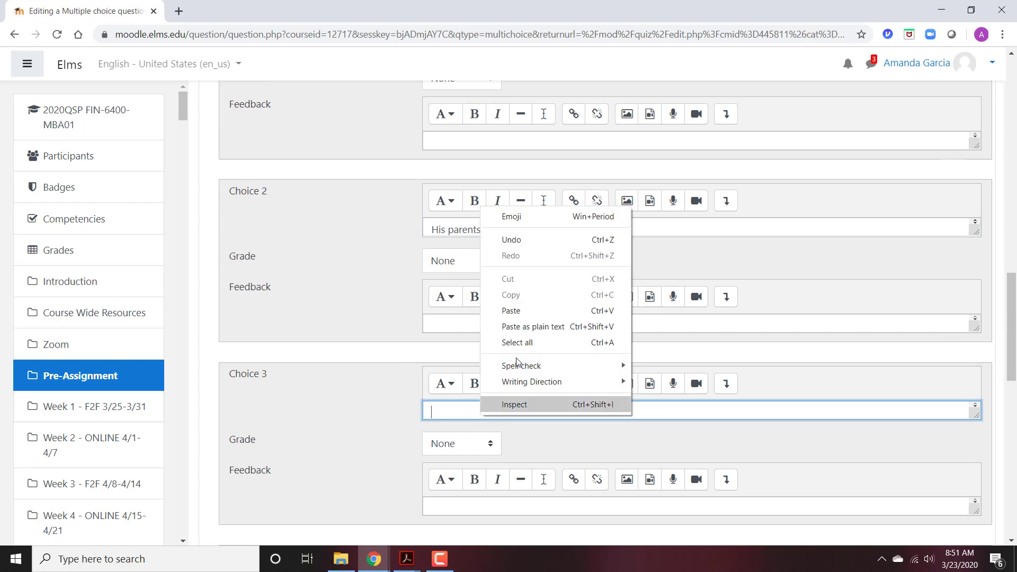
click(542, 315)
- Copy answer d of question 2, "Sales records for his business.", from the instructor PDF in Acrobat and paste it as Choice 4 in Moodle
mouse_move(407, 559)
click(466, 501)
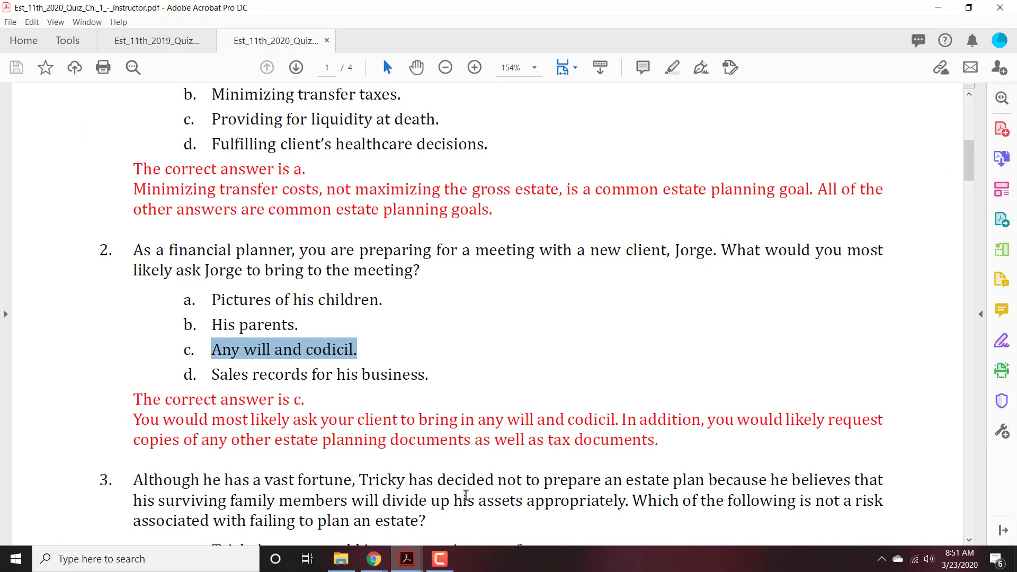
drag(428, 378, 212, 375)
key(ctrl+c)
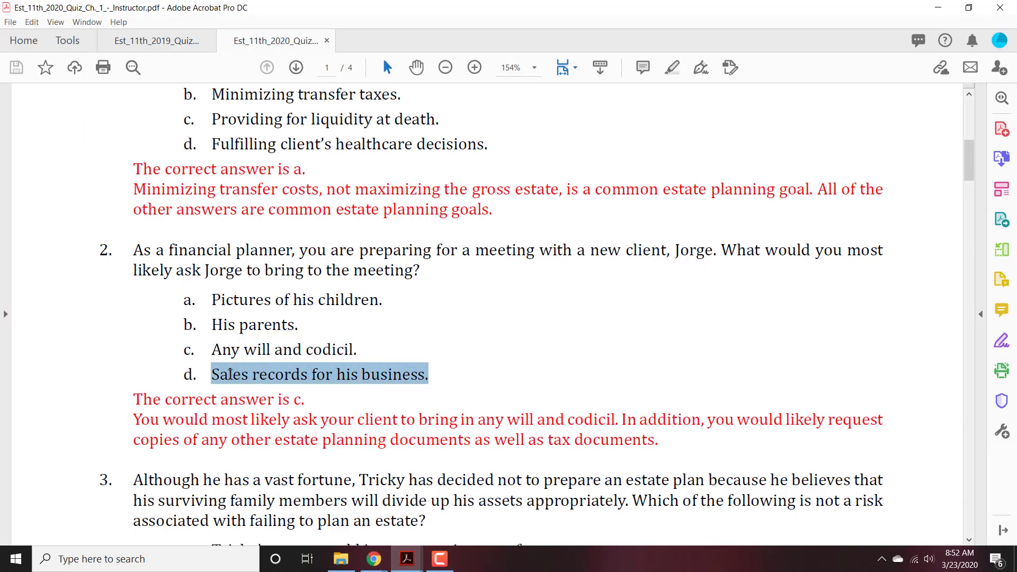
right_click(232, 373)
click(281, 150)
click(940, 6)
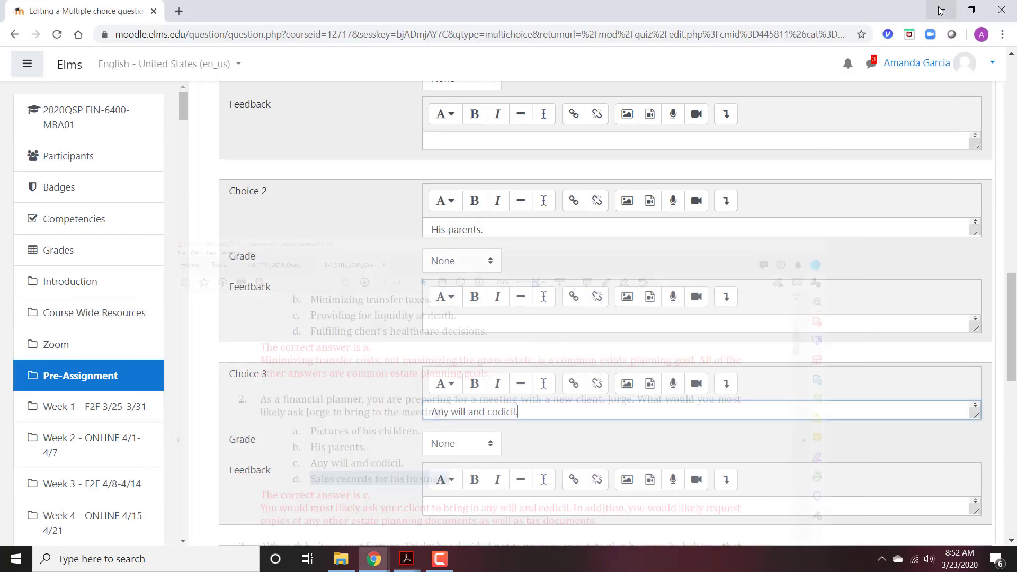
scroll(518, 487, down, 3)
click(482, 400)
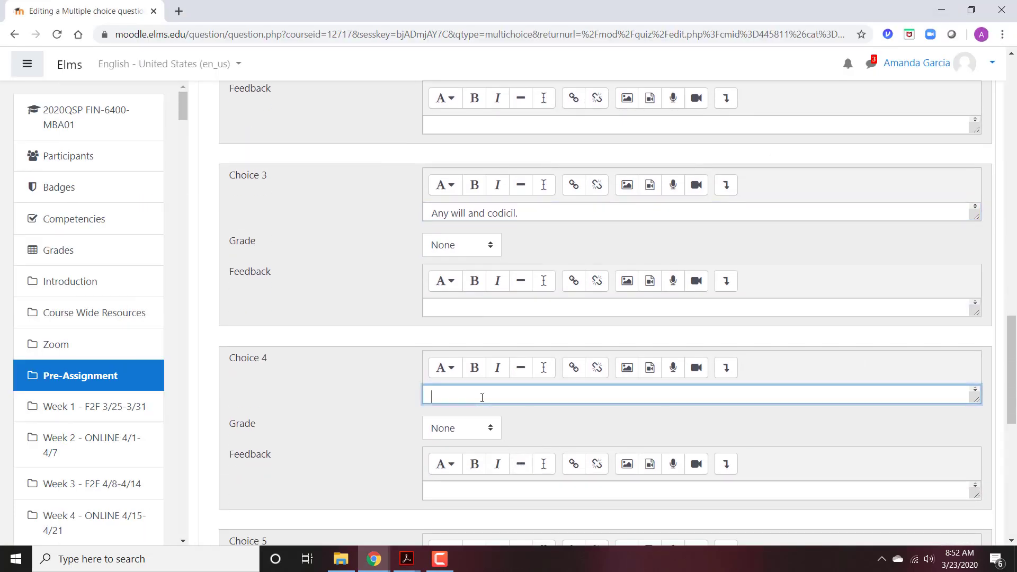
right_click(482, 400)
click(539, 290)
- Check question 2's correct answer in the instructor PDF, set the grade of Choice 3 to 100% in Moodle and save the question
mouse_move(407, 559)
click(451, 500)
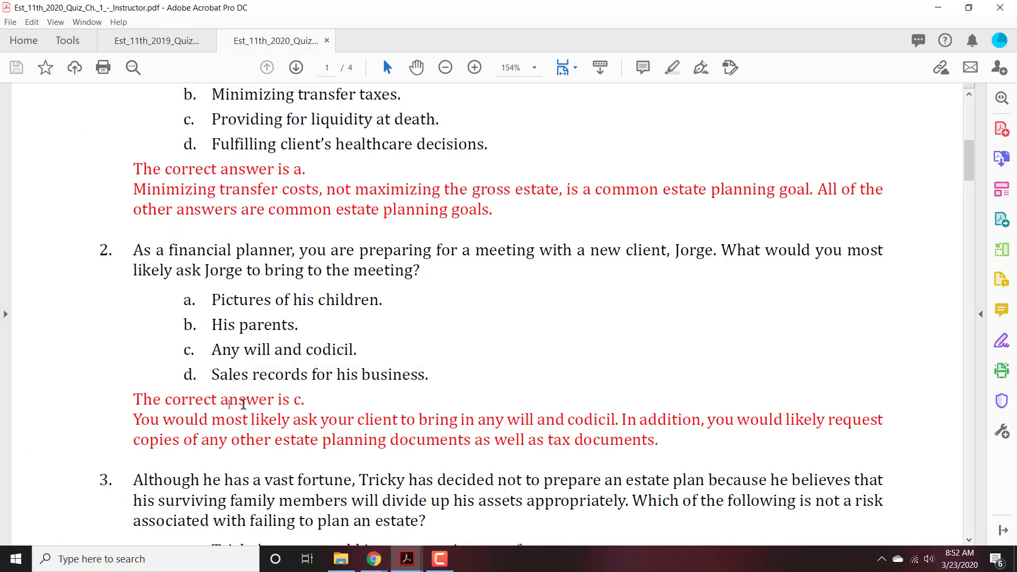
click(938, 7)
click(427, 244)
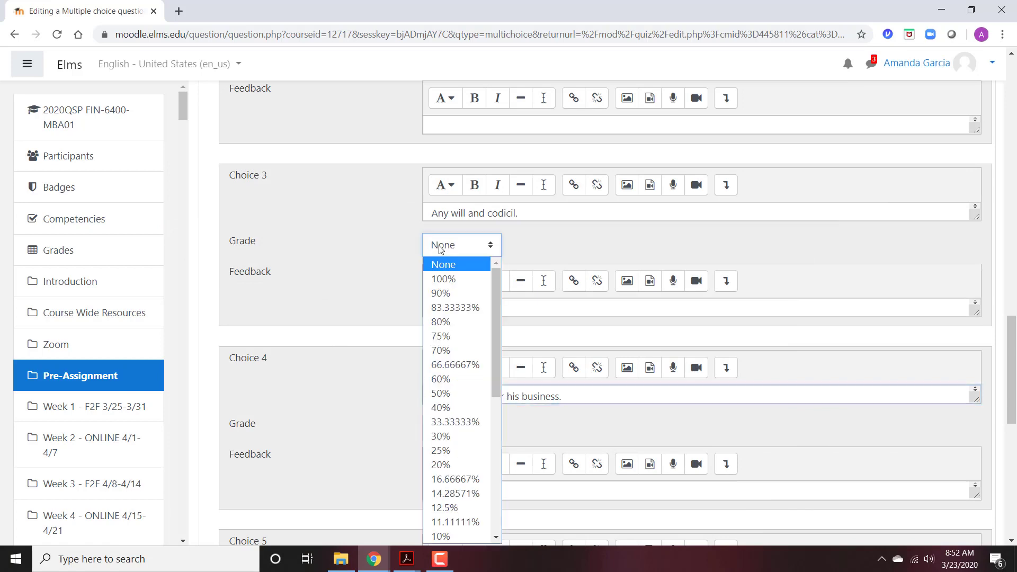
click(443, 276)
scroll(328, 314, down, 10)
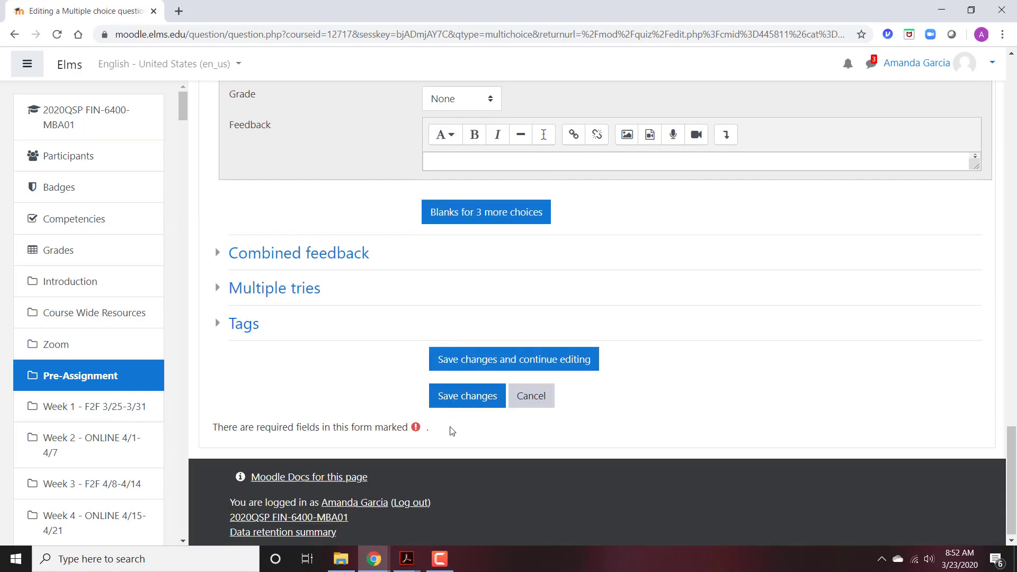
click(466, 395)
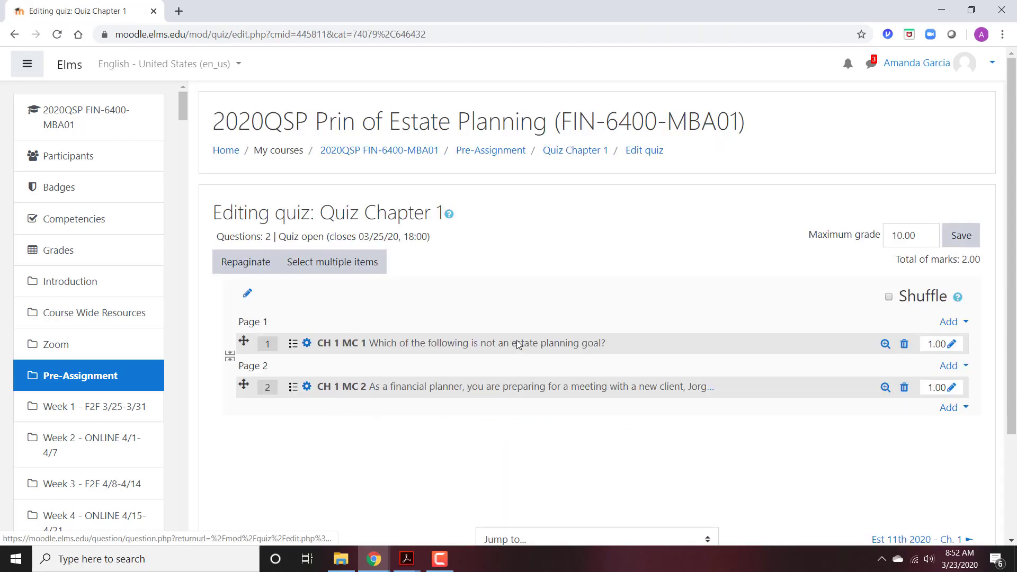
- Add a new Essay question at the end of the quiz, after CH 1 MC 2
scroll(800, 463, down, 3)
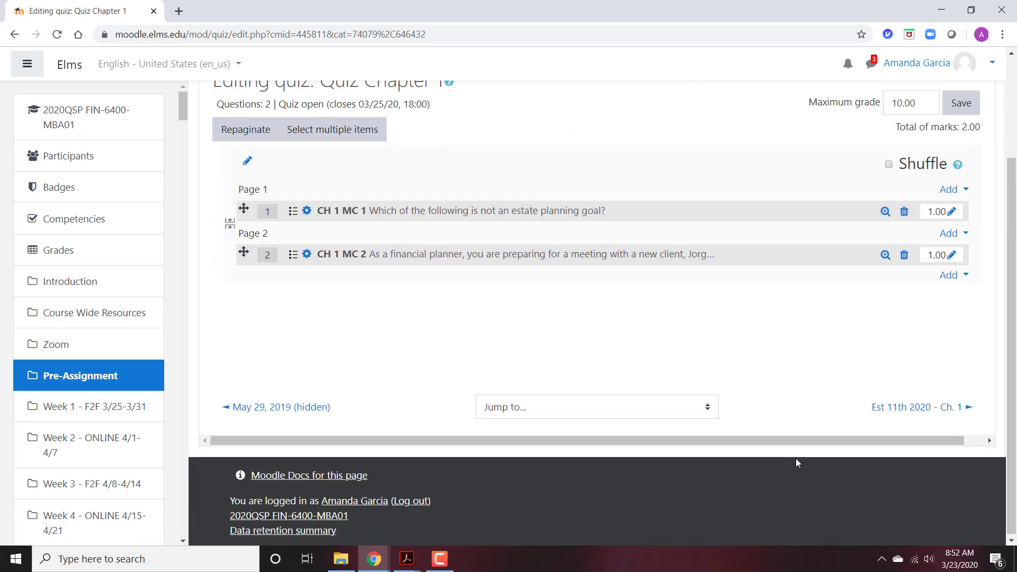
click(949, 276)
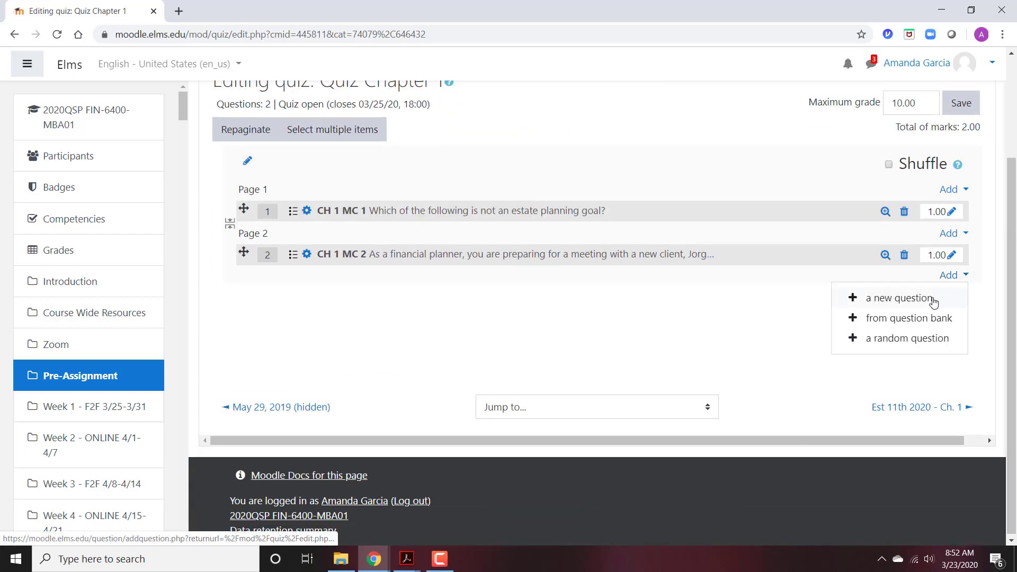
click(928, 298)
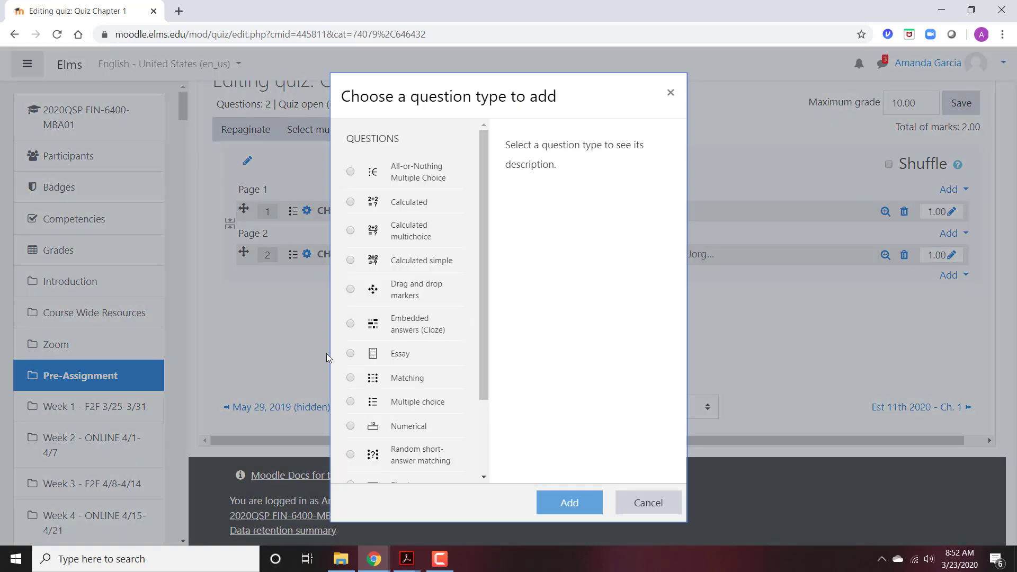
click(399, 355)
click(583, 509)
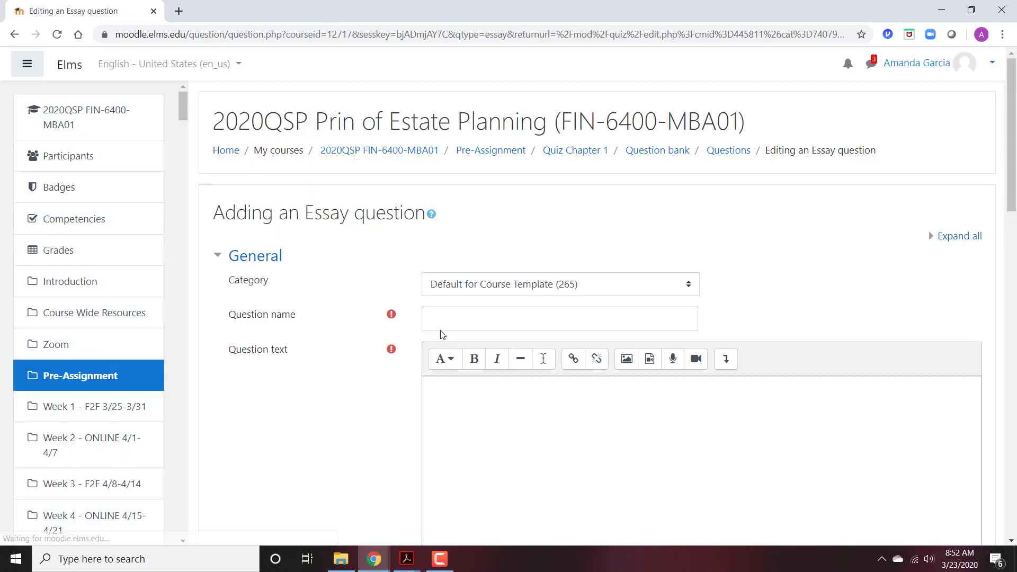
- Name the essay question "CH 1 Essay 1"
click(444, 328)
text(Ess)
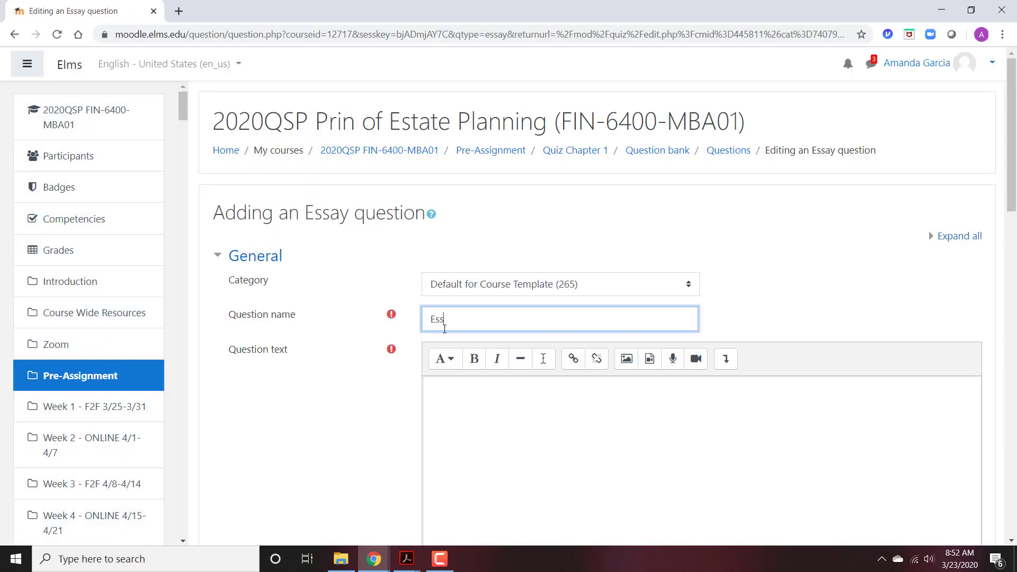
key(BackSpace)
key(BackSpace)
key(BackSpace)
text(CH 1 Essay 1)
key(Tab)
key(Tab)
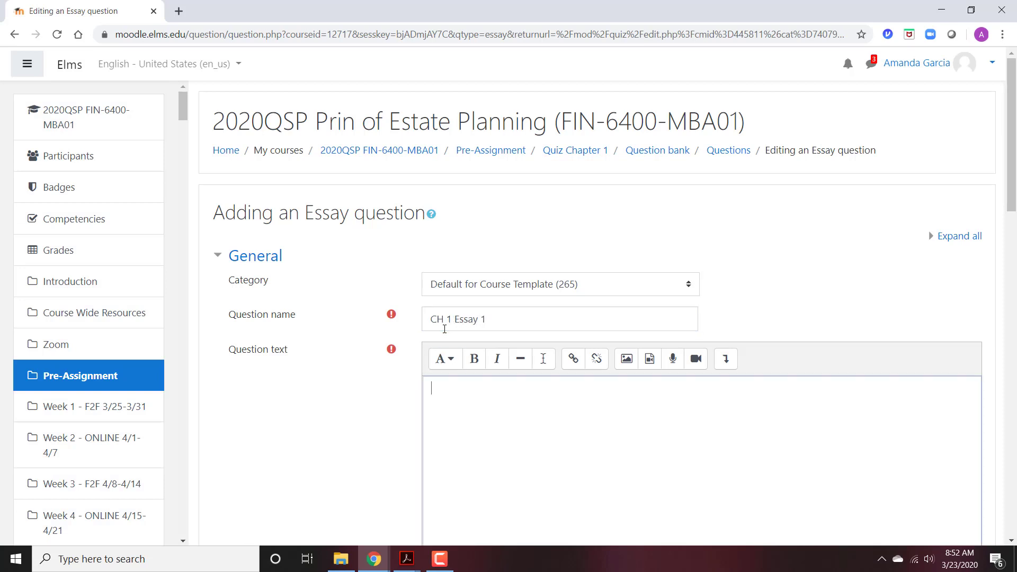
- Enter the question text "Please describe the basic principles of financial planning and how you will use this in your job."
text(Please d)
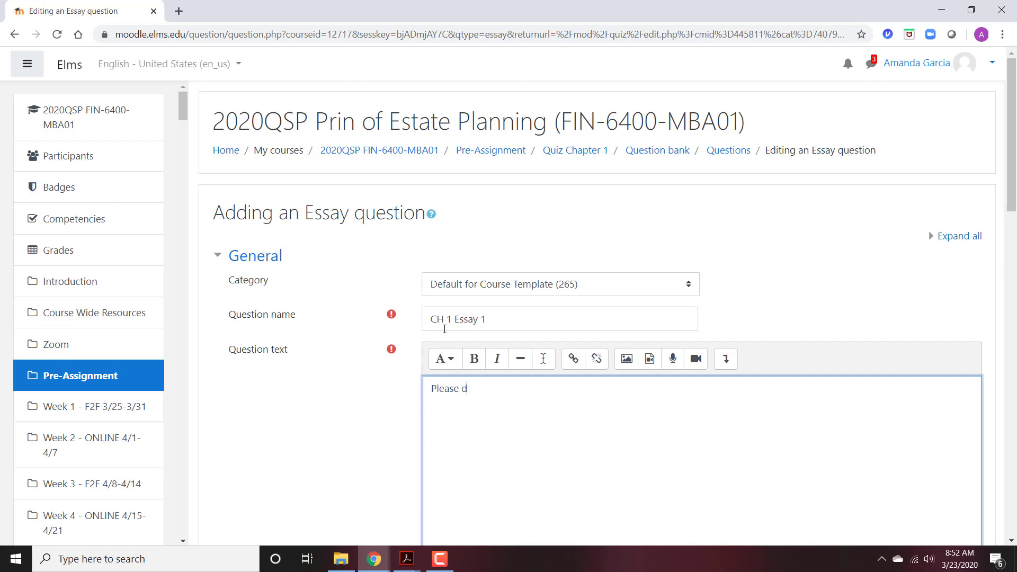
text(escribe the basic principles)
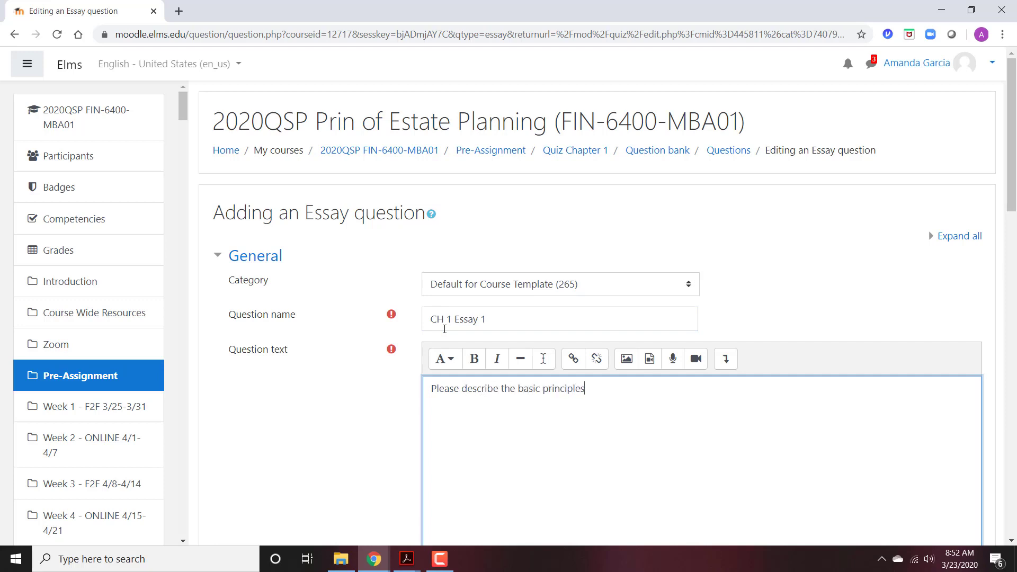
text( of financial planning and how you w)
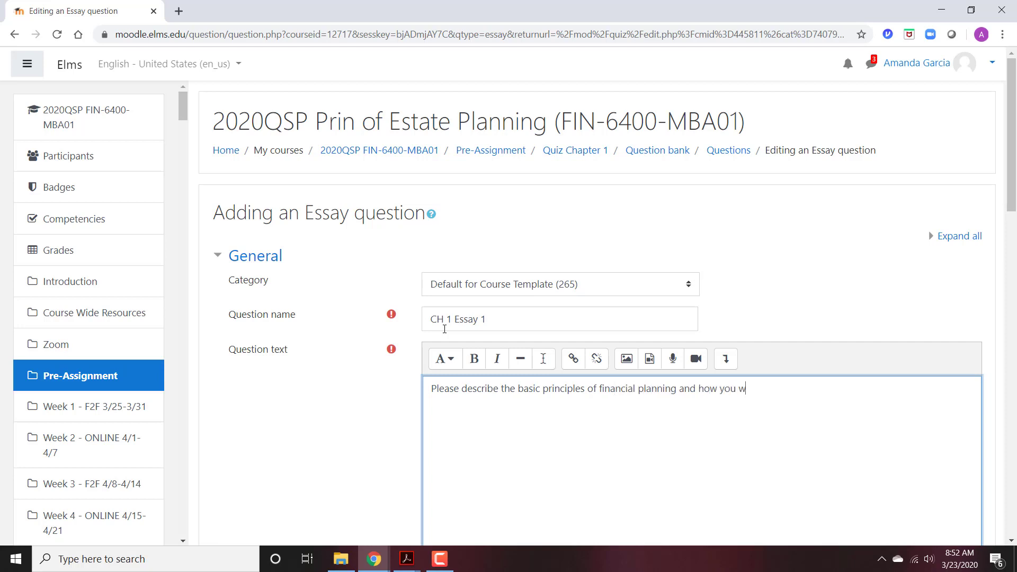
text(ill use this in your job.)
- Review the essay's question text, default mark and general feedback fields
scroll(443, 355, down, 4)
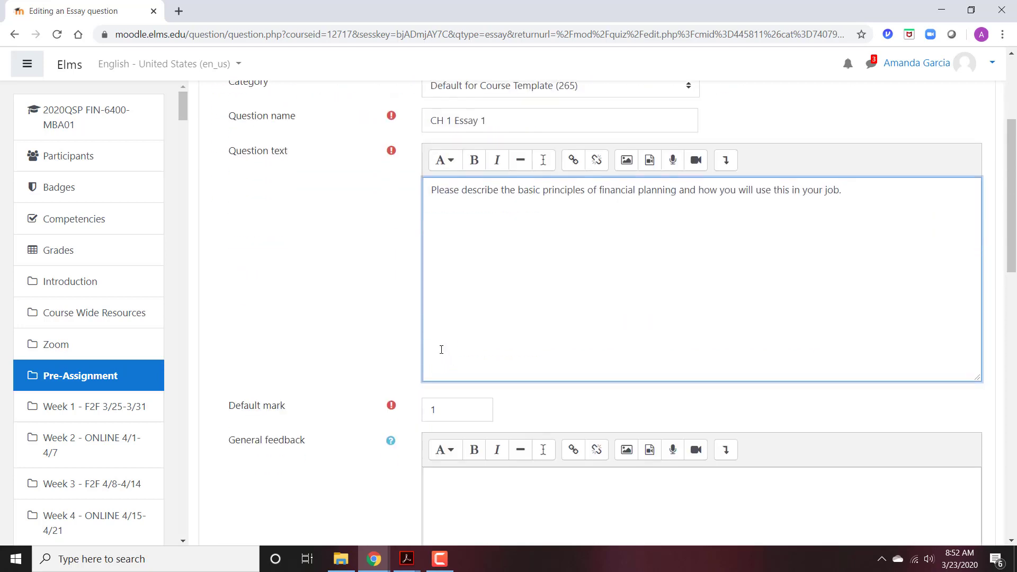
scroll(586, 507, down, 4)
click(548, 360)
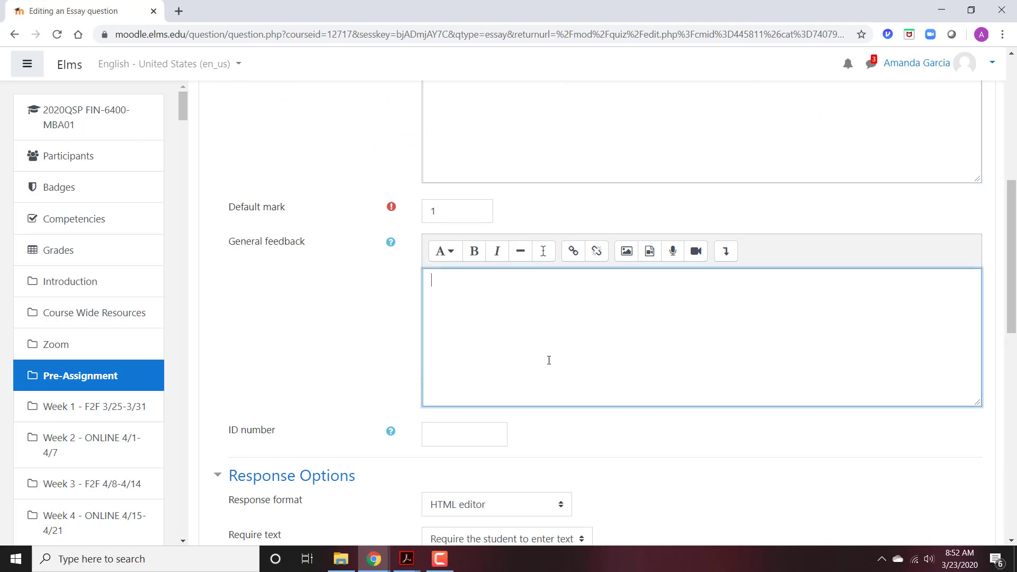
scroll(546, 370, up, 4)
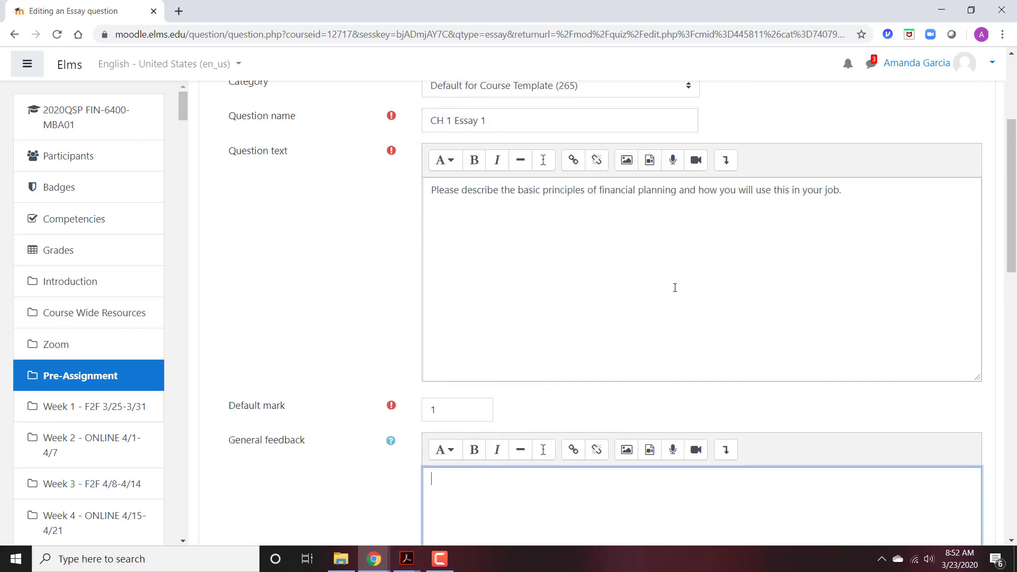
scroll(681, 222, down, 5)
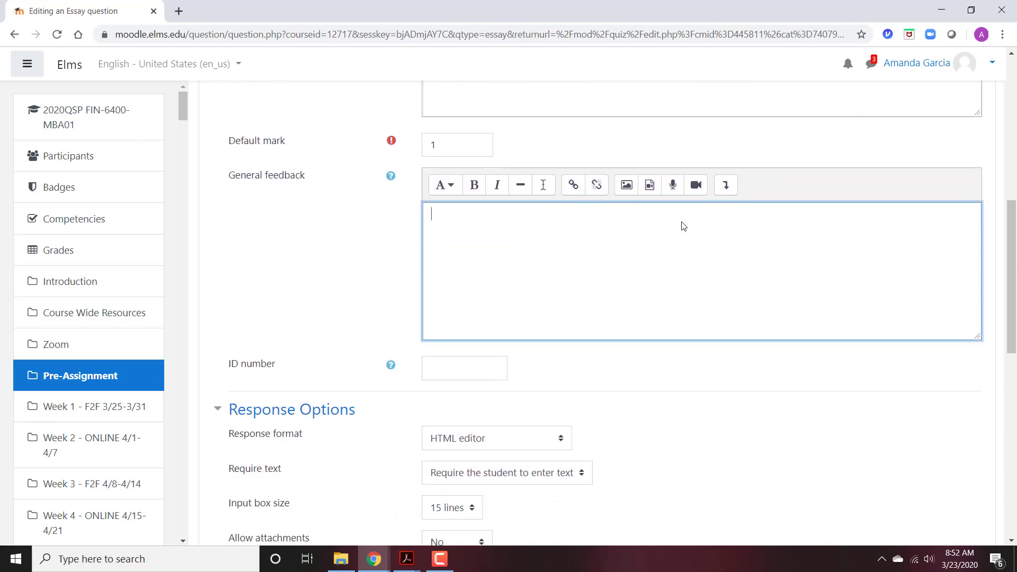
scroll(683, 225, up, 5)
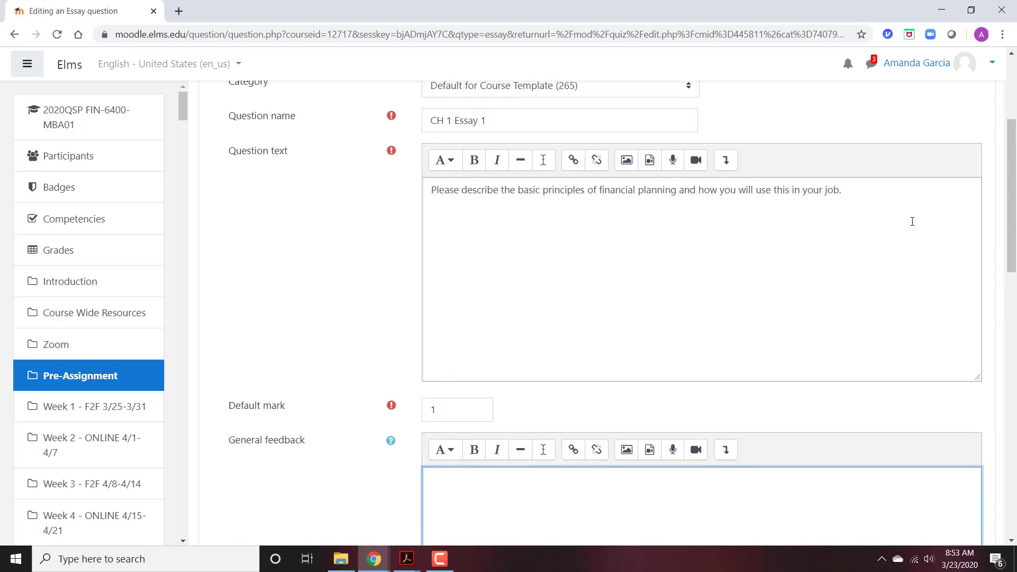
triple_click(551, 198)
click(501, 498)
scroll(494, 427, down, 1)
scroll(509, 360, up, 2)
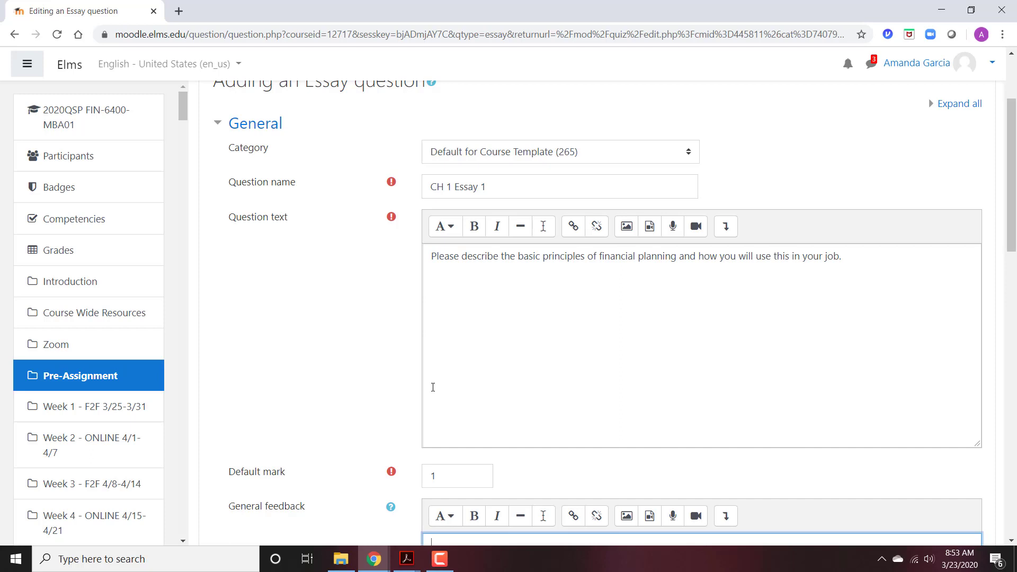
- Examine the essay's response options, including the available input box sizes and the attachment setting
scroll(615, 336, down, 8)
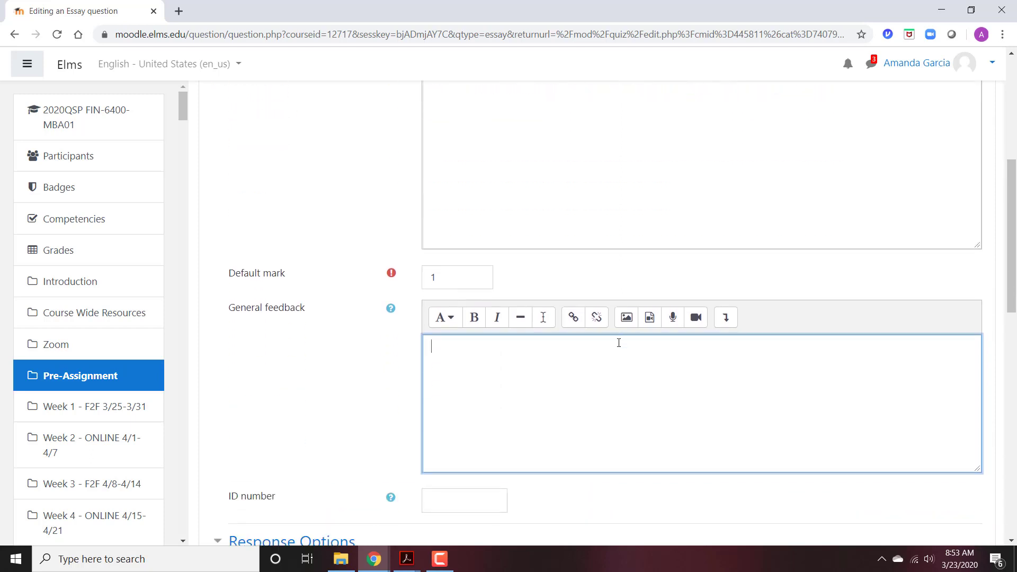
scroll(614, 352, up, 3)
scroll(588, 371, down, 8)
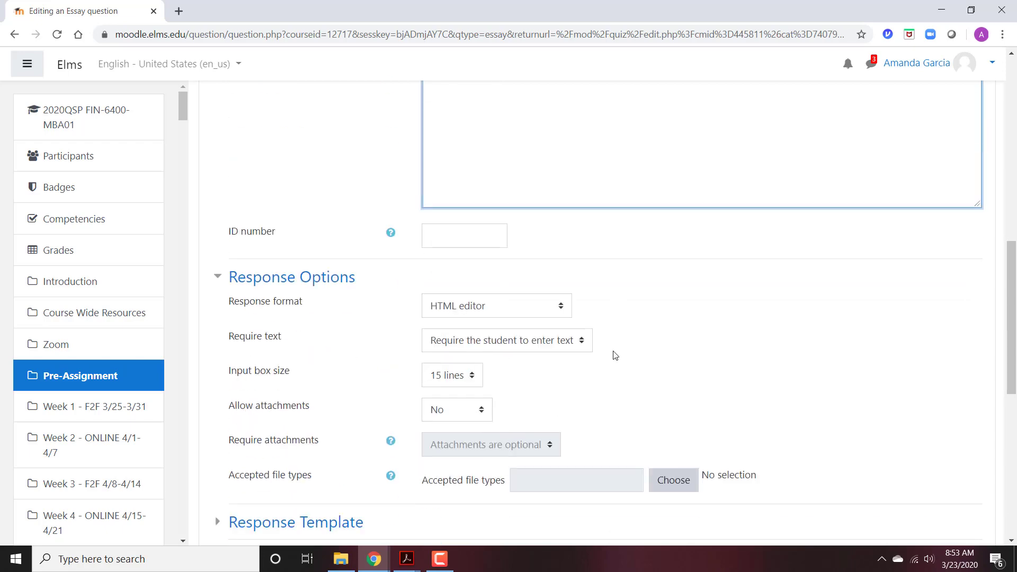
scroll(586, 300, up, 6)
scroll(583, 304, down, 4)
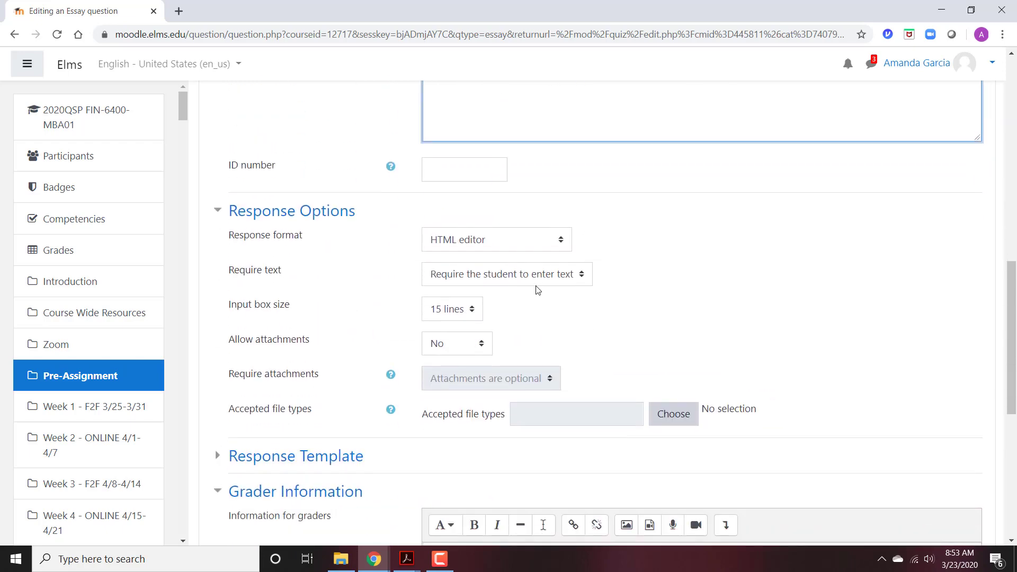
click(467, 310)
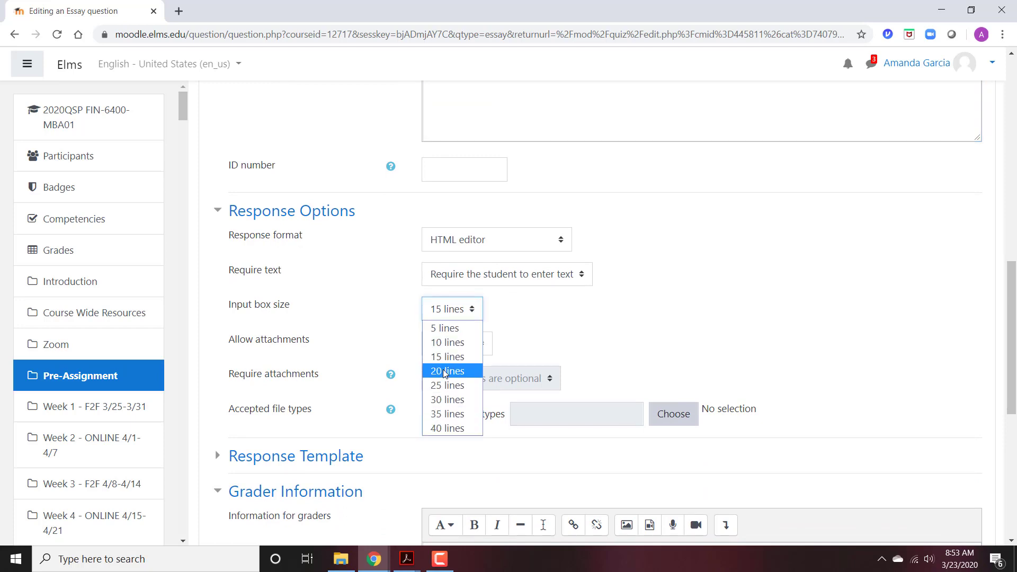
click(589, 345)
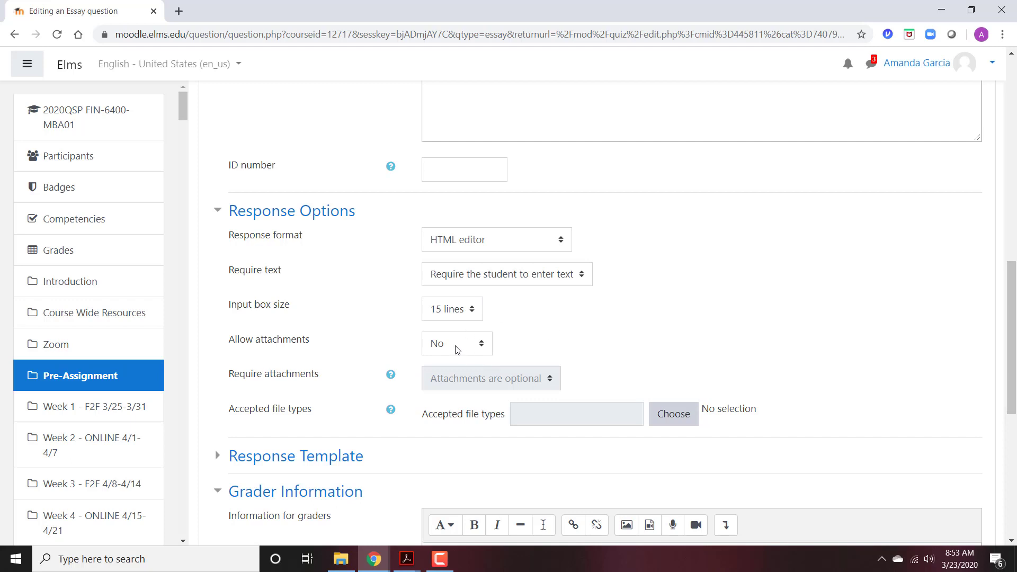
- Check the essay's grader information field and save the question to the quiz
scroll(457, 349, down, 4)
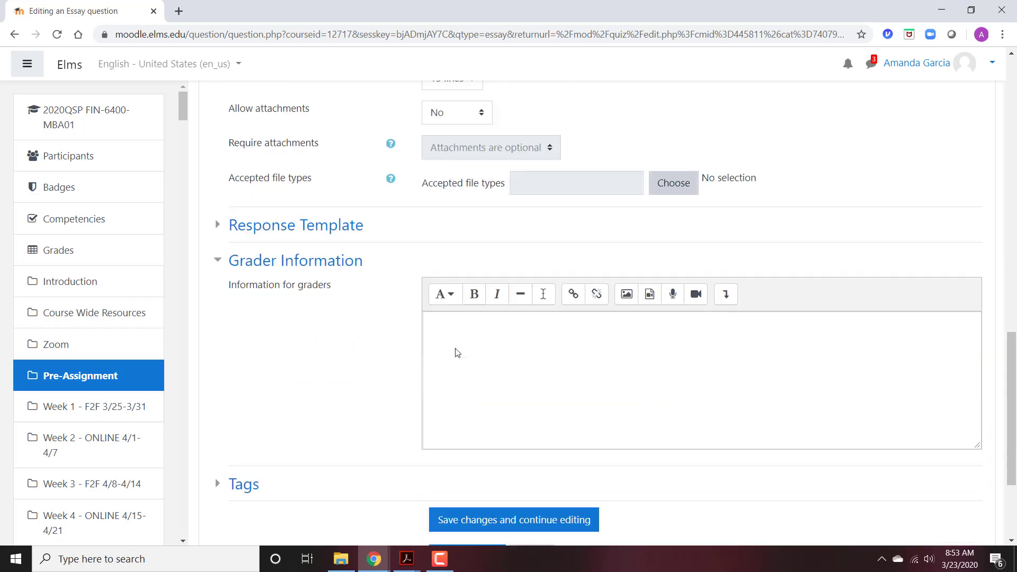
scroll(454, 351, up, 1)
click(472, 379)
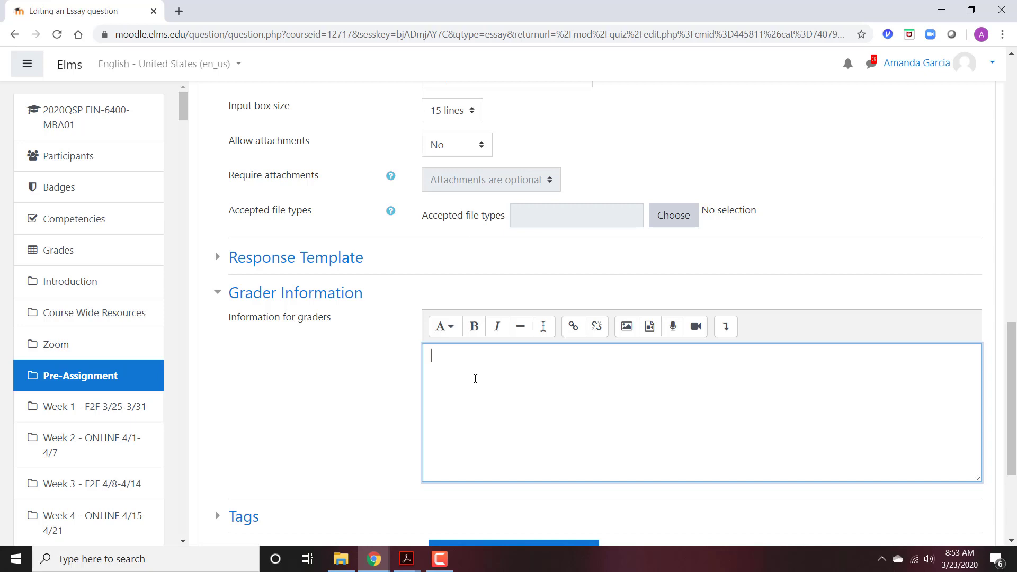
scroll(475, 379, down, 4)
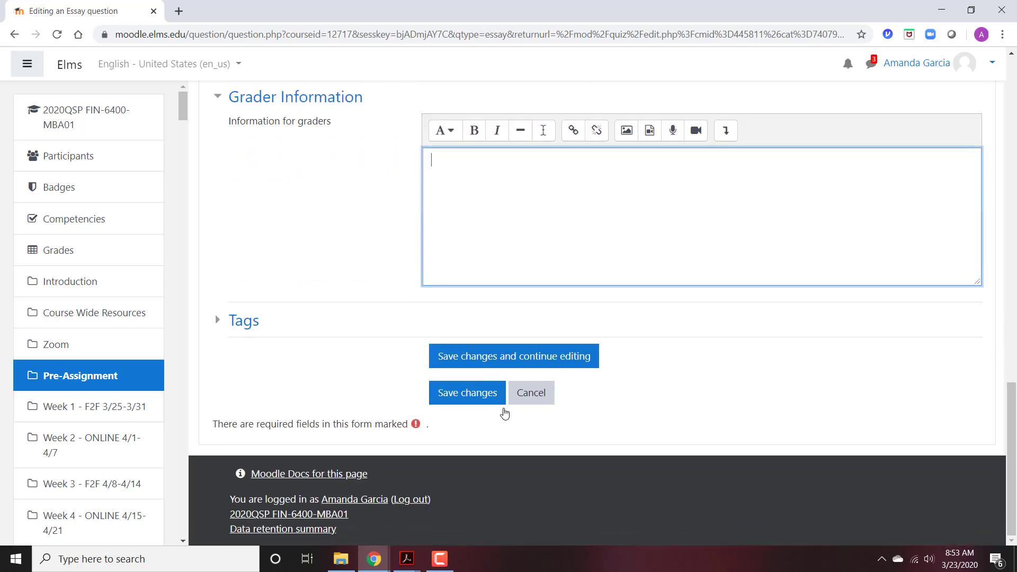
click(469, 393)
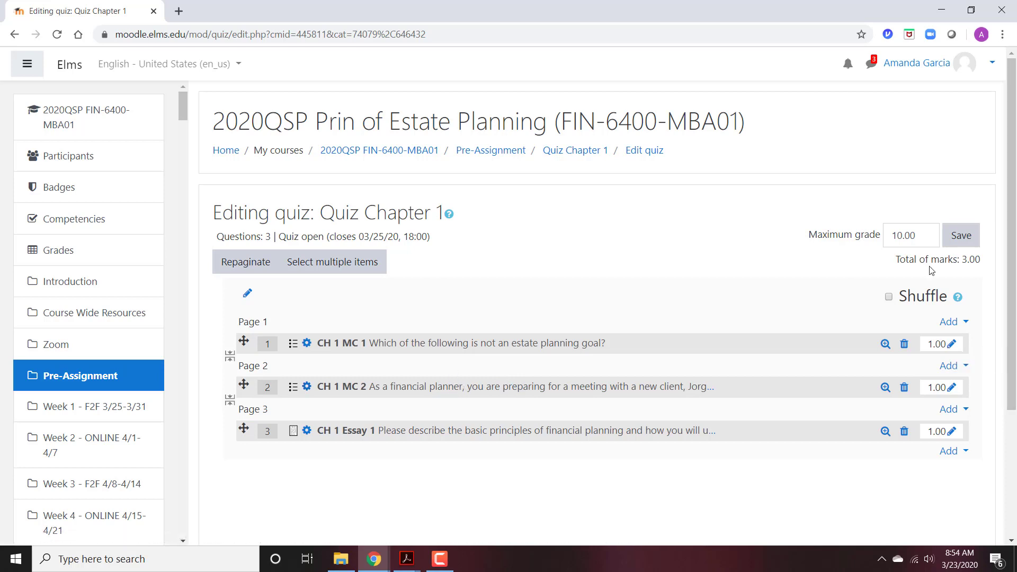
- Set the quiz's maximum grade to 100.00 and save it
double_click(928, 236)
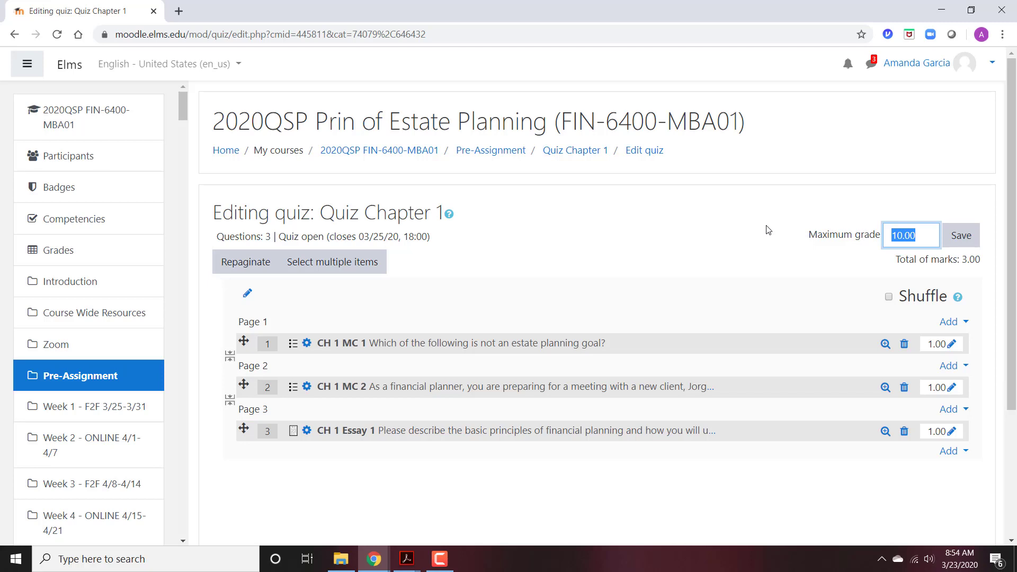
text(1000)
text(.00)
click(979, 242)
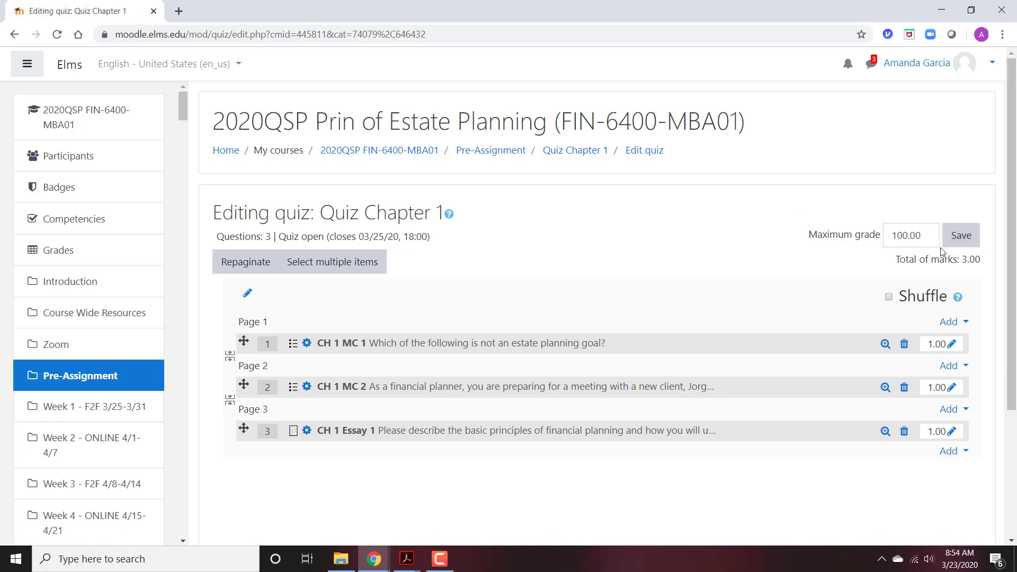
- Set the marks of questions CH 1 MC 1 and CH 1 MC 2 to 20 each
click(950, 345)
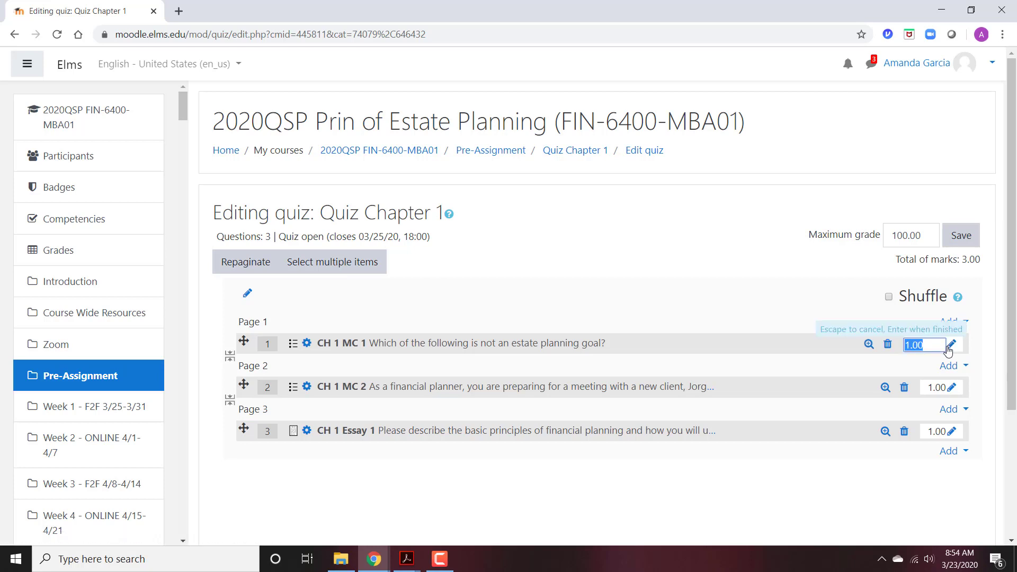
text(20.0)
key(Return)
click(951, 389)
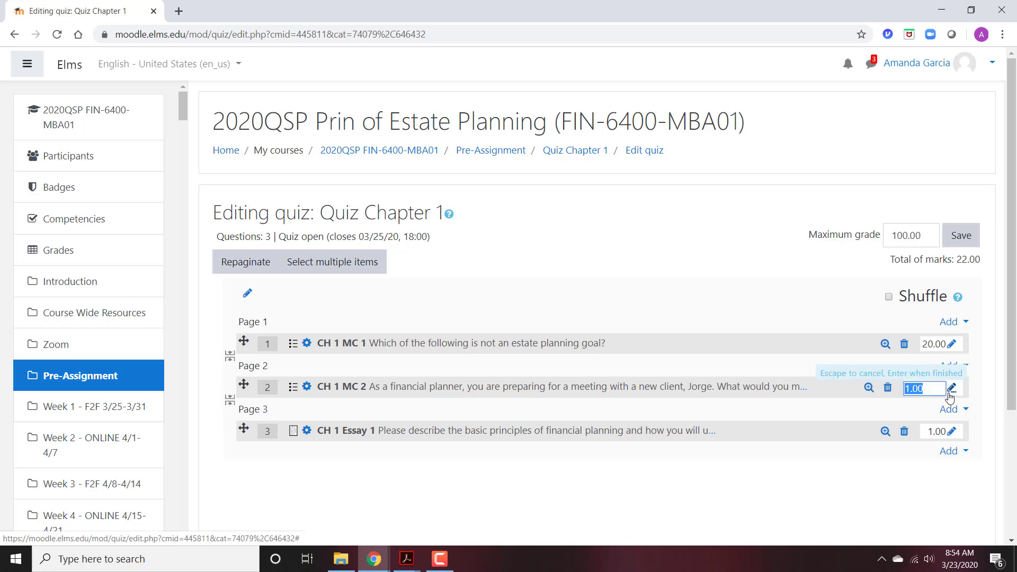
text(200)
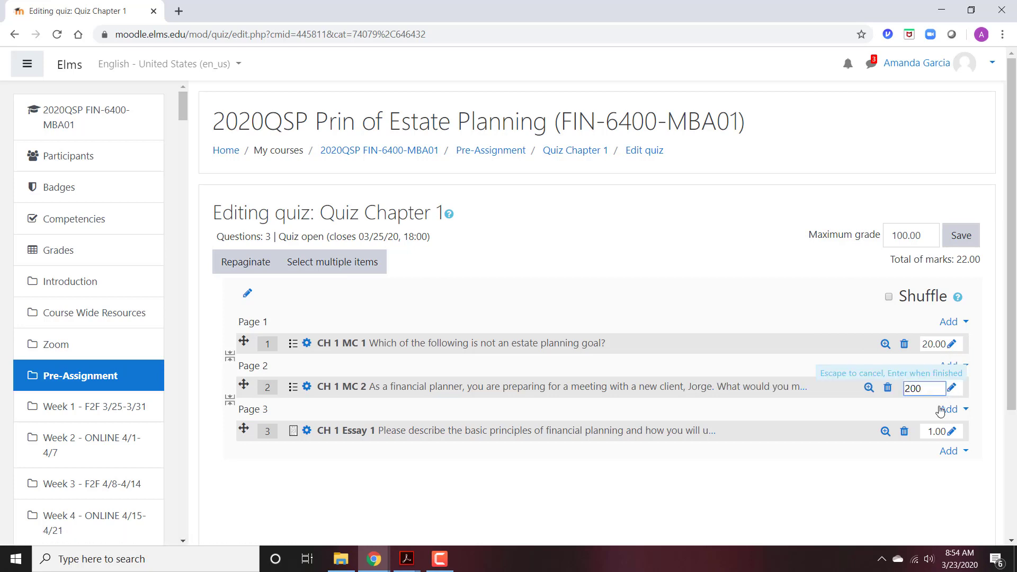
text(.0)
key(Return)
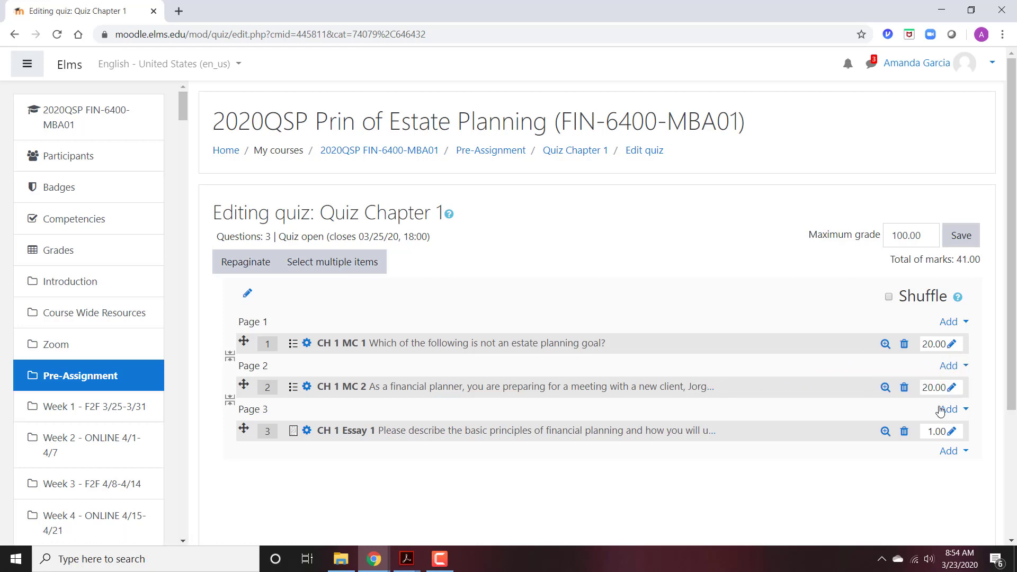
- Set the mark of question CH 1 Essay 1 to 60
click(950, 434)
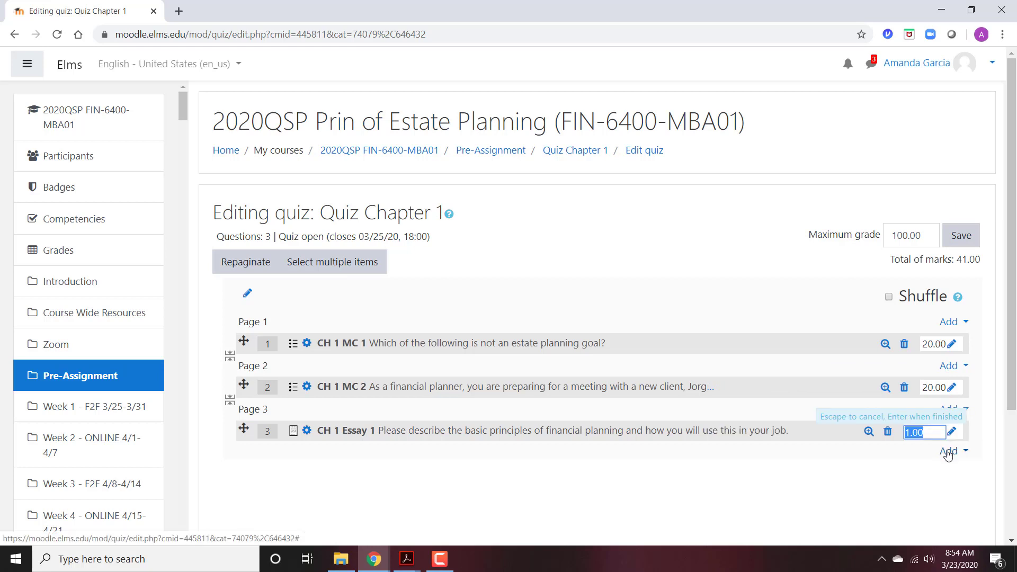
text(60.0)
key(Return)
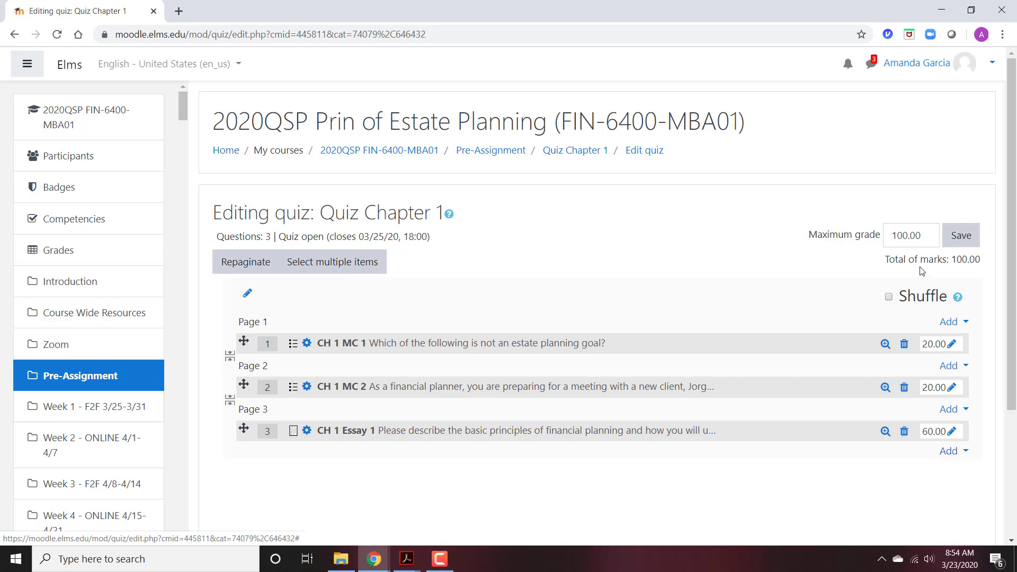
- Check the quiz's total of marks and re-enter 20 as the mark of CH 1 MC 1
drag(925, 264, 1014, 277)
click(948, 264)
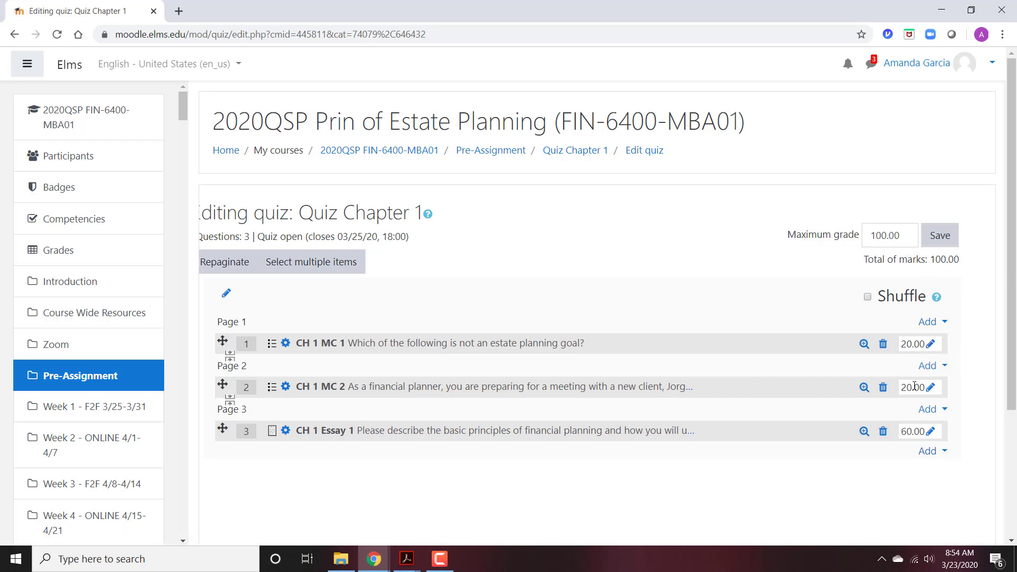
click(931, 344)
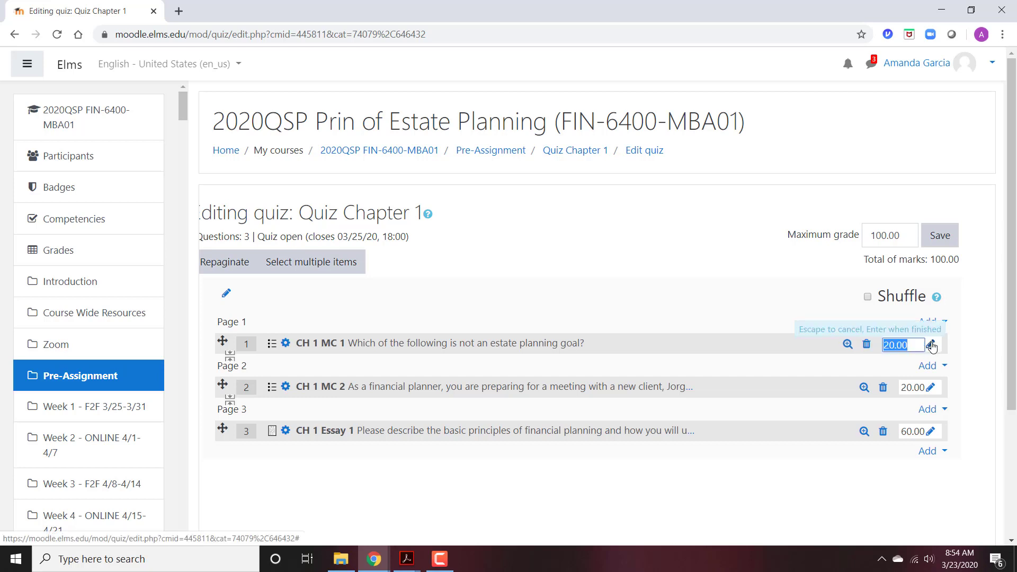
text(20)
key(Return)
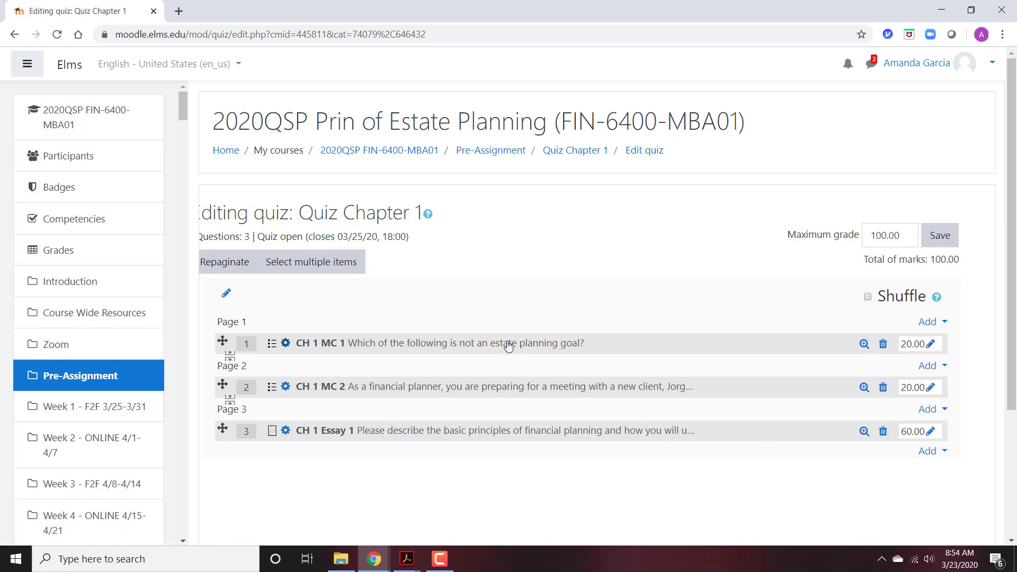
- Open the Quiz Chapter 1 page and start a timed preview attempt of the quiz
scroll(751, 377, down, 3)
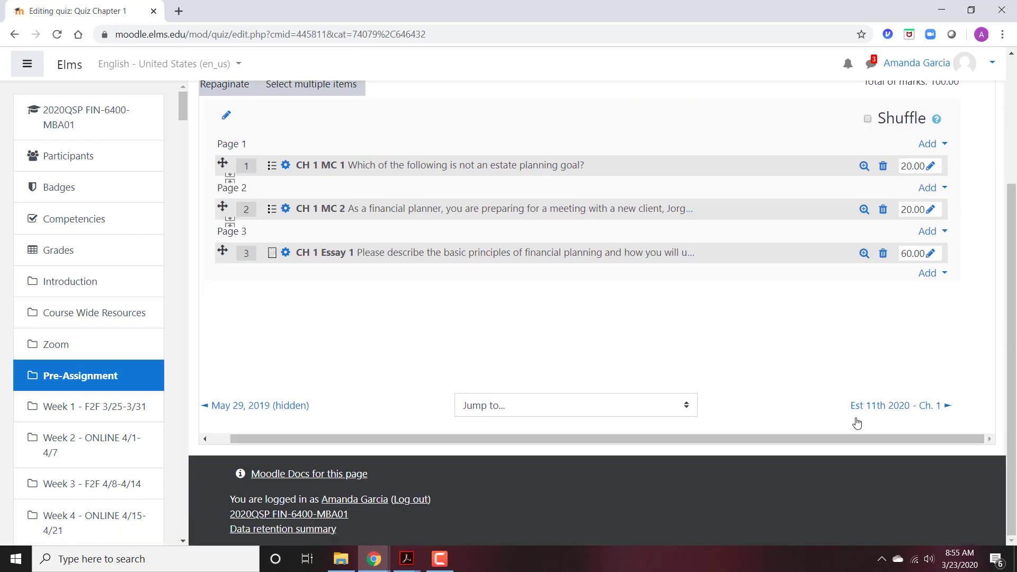
scroll(855, 416, up, 3)
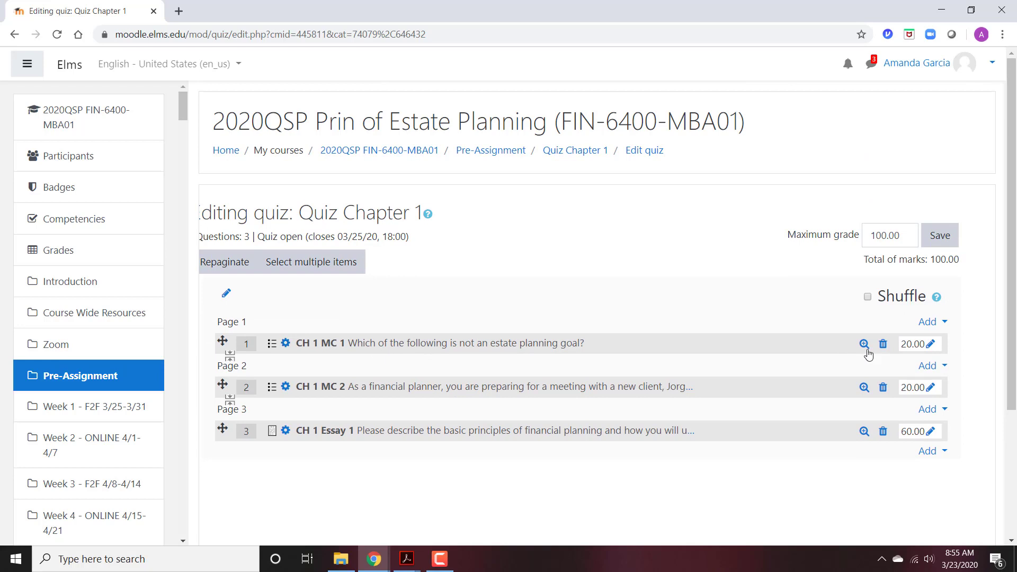
scroll(868, 352, down, 1)
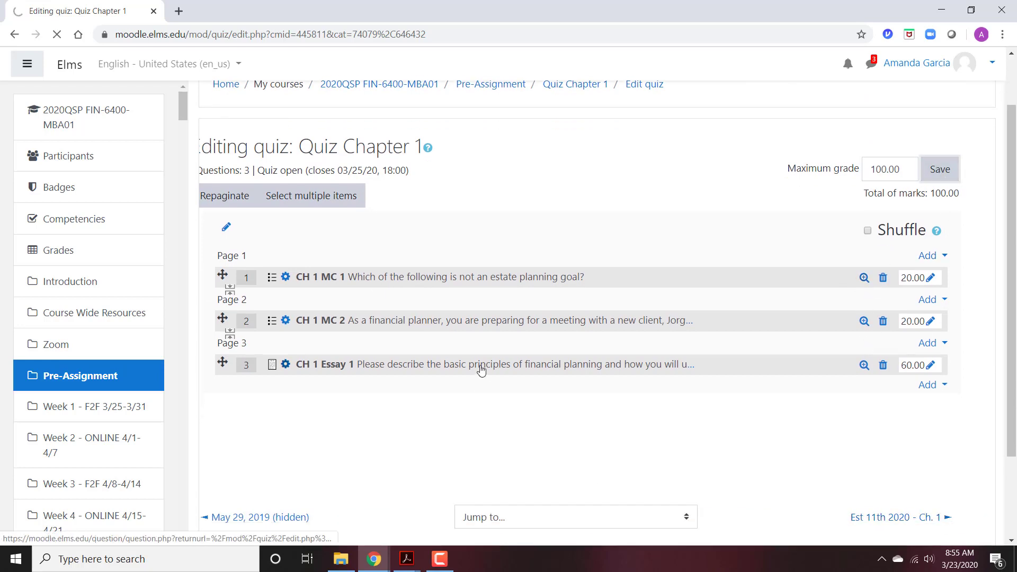
scroll(445, 364, up, 1)
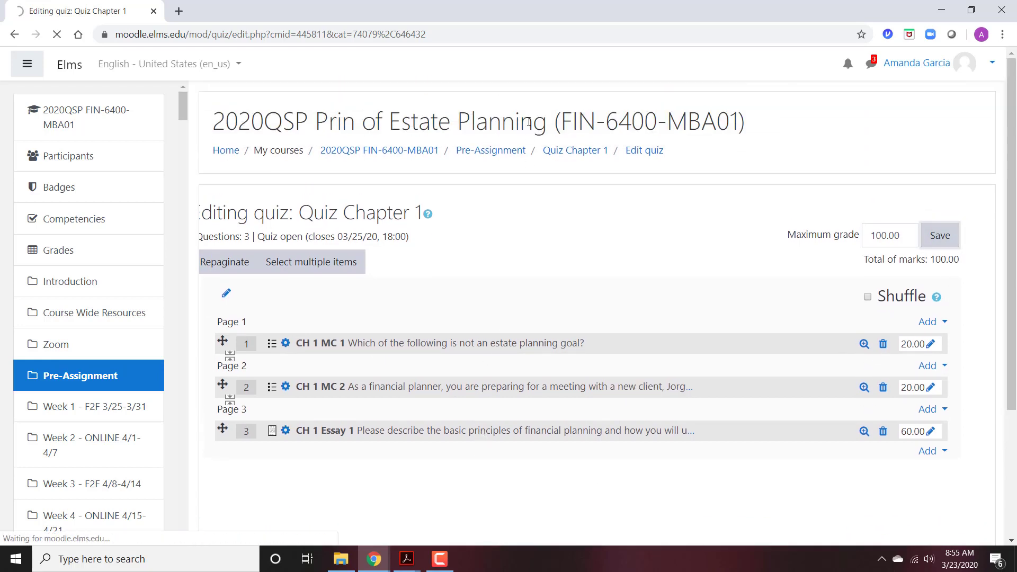
click(578, 155)
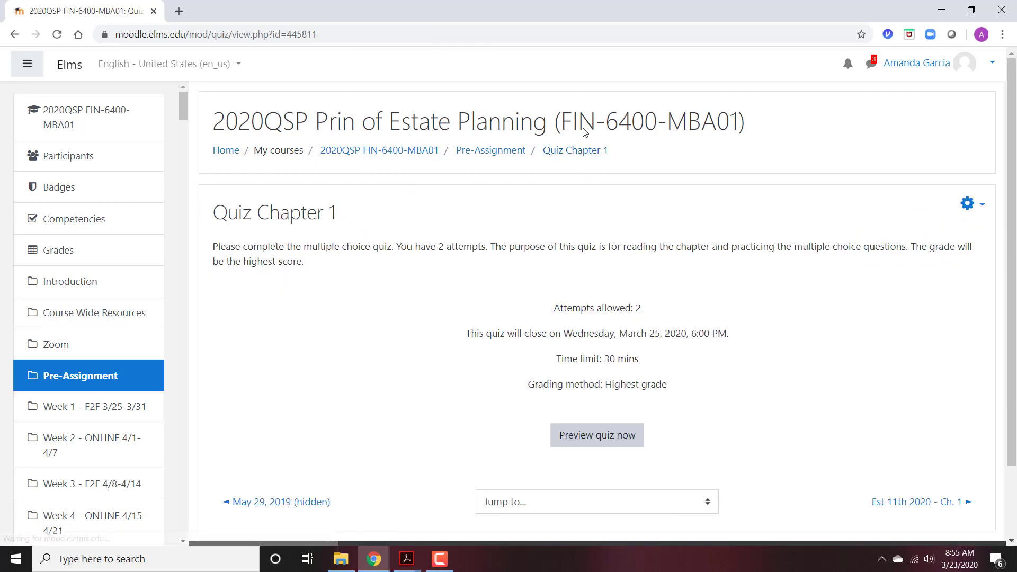
click(610, 444)
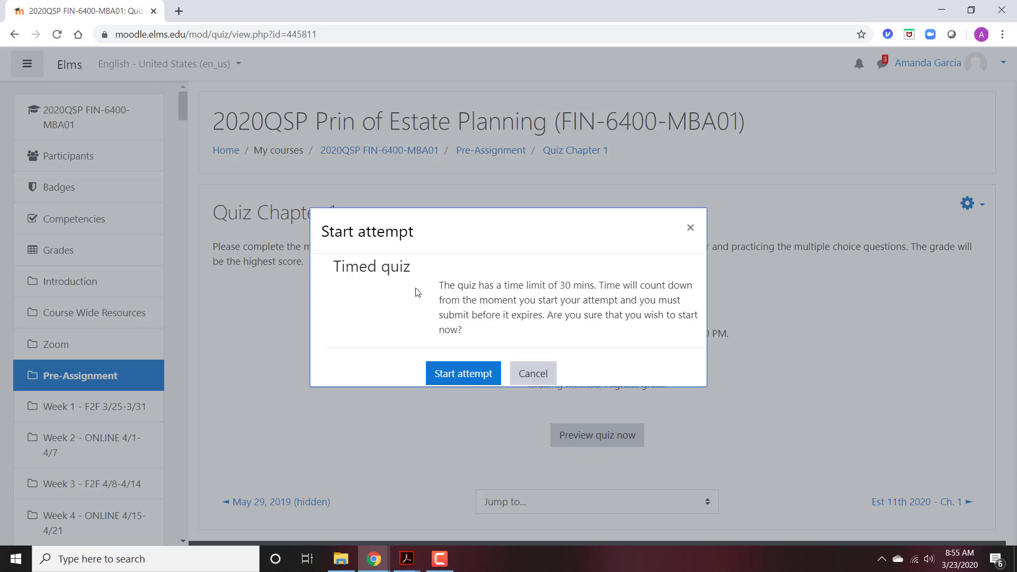
click(457, 374)
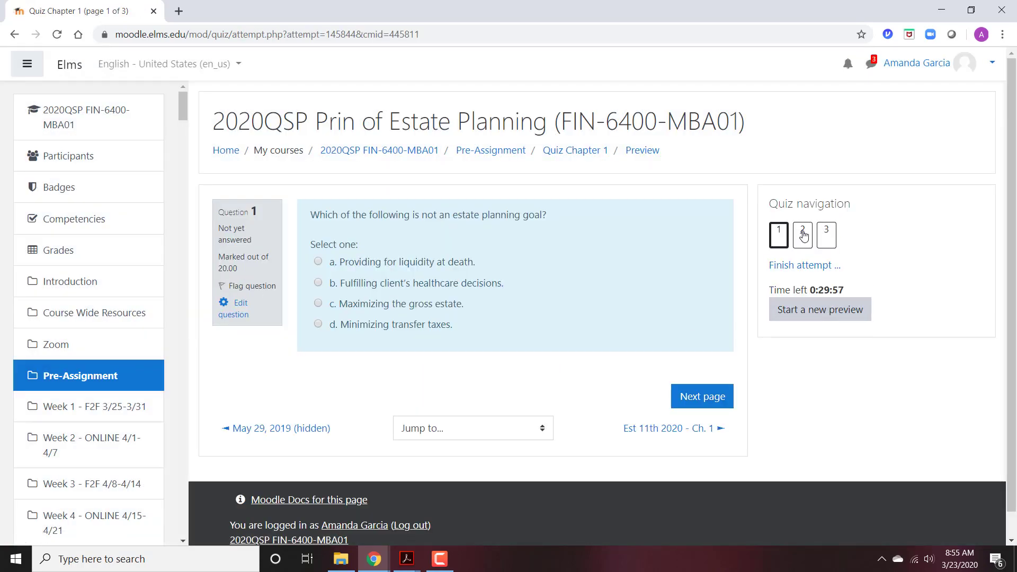
- Answer question 1 with "Providing for liquidity at death" and question 2 with "Any will and codicil"
click(356, 262)
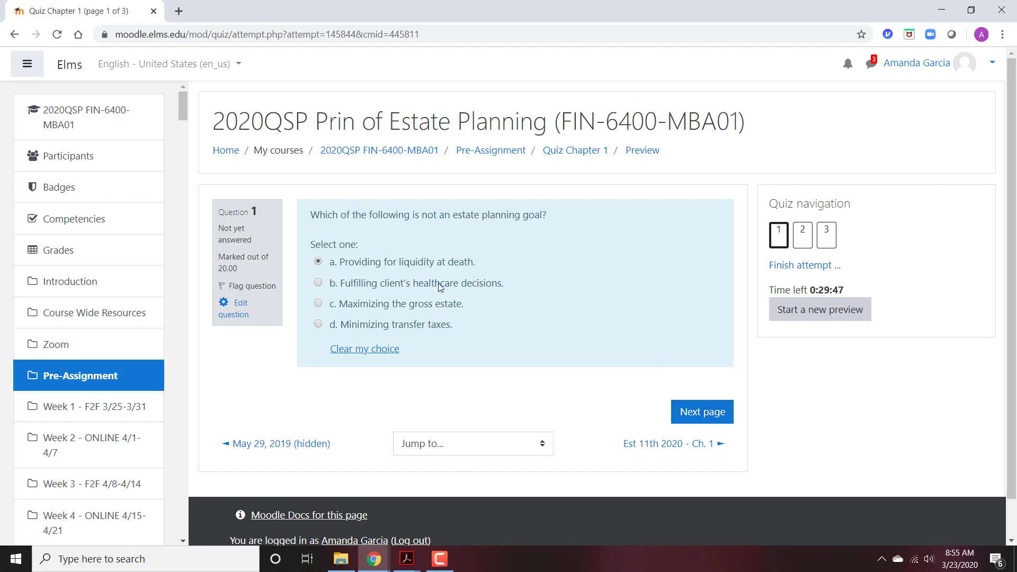
click(703, 411)
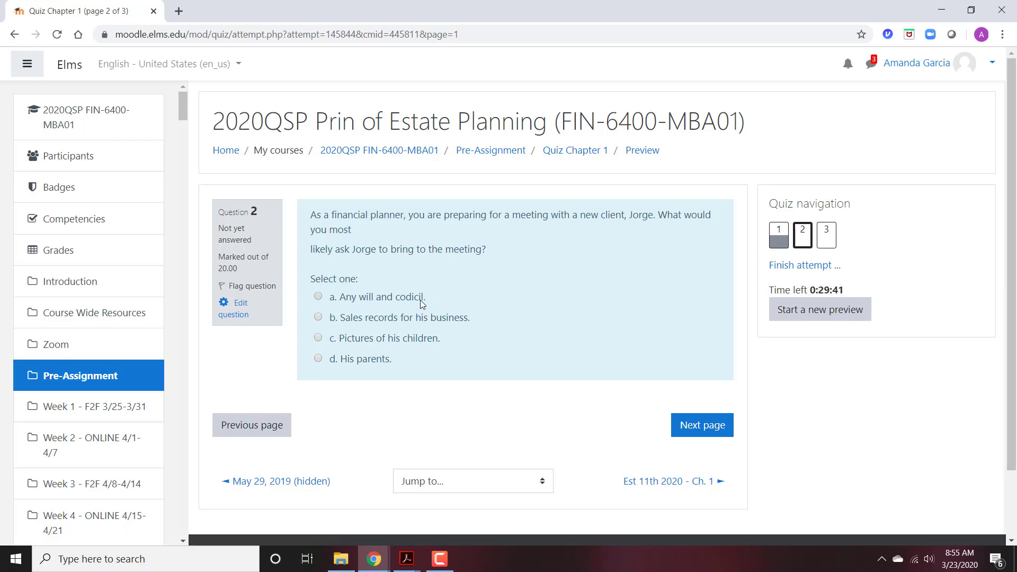
click(423, 304)
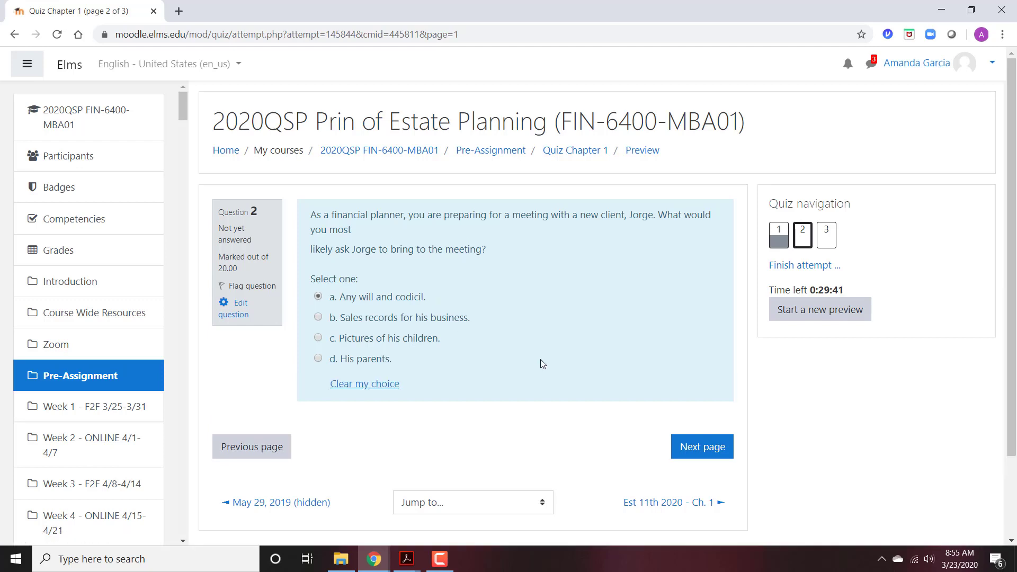
- Answer essay question 3 with "This is my answer." and submit the whole preview attempt
click(713, 448)
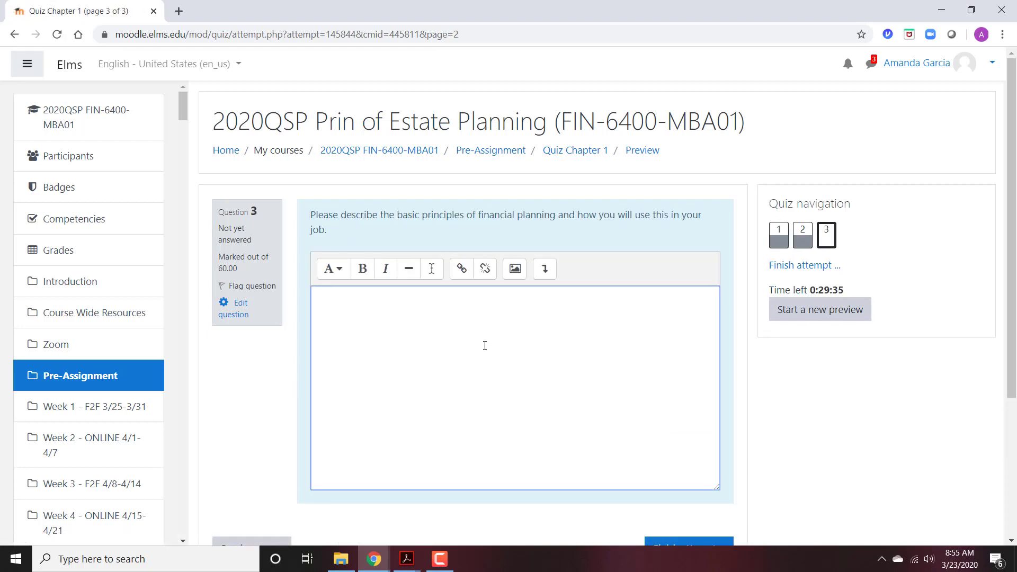
text(is my answer.)
scroll(802, 206, down, 3)
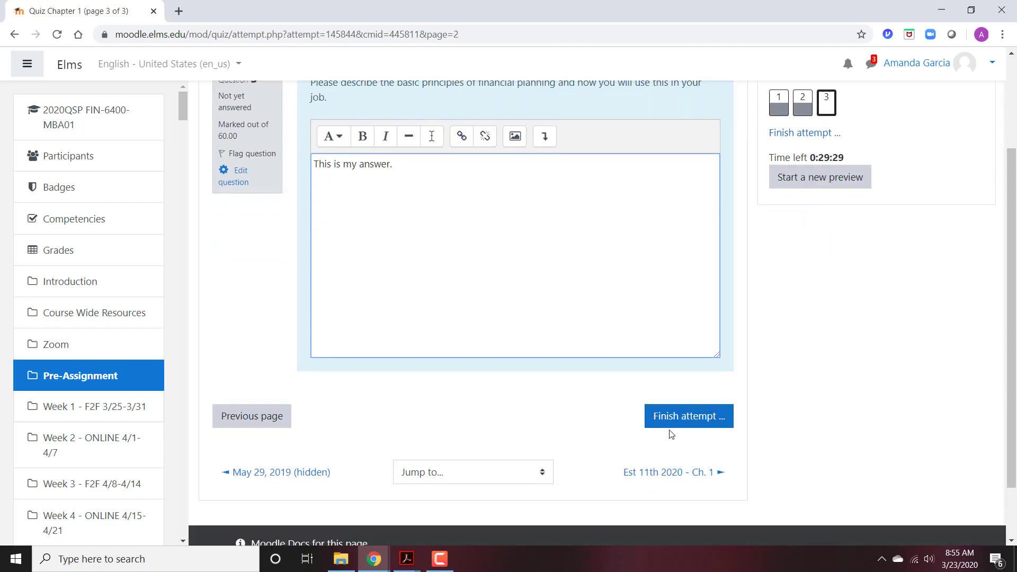
click(654, 419)
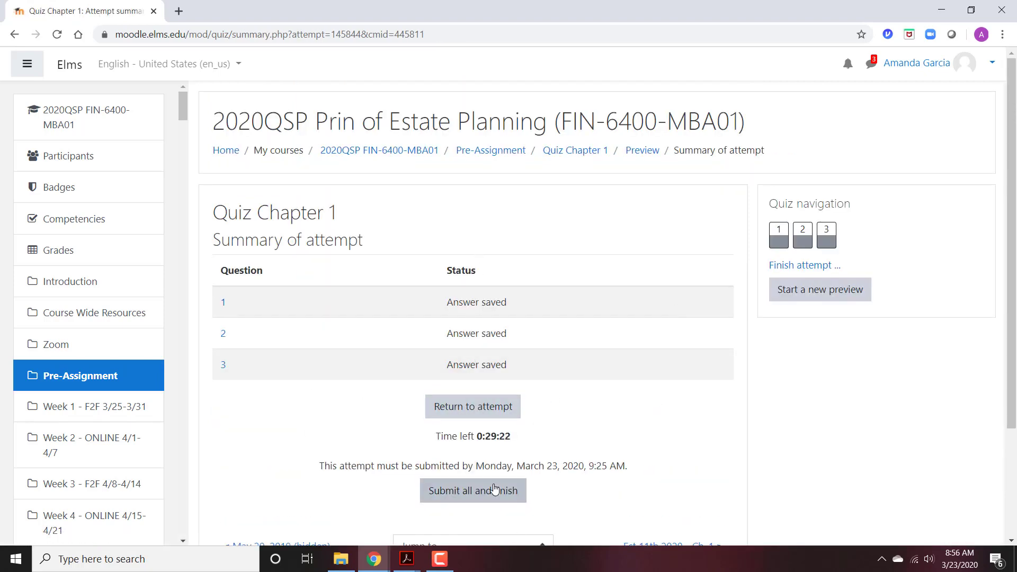
scroll(492, 451, down, 3)
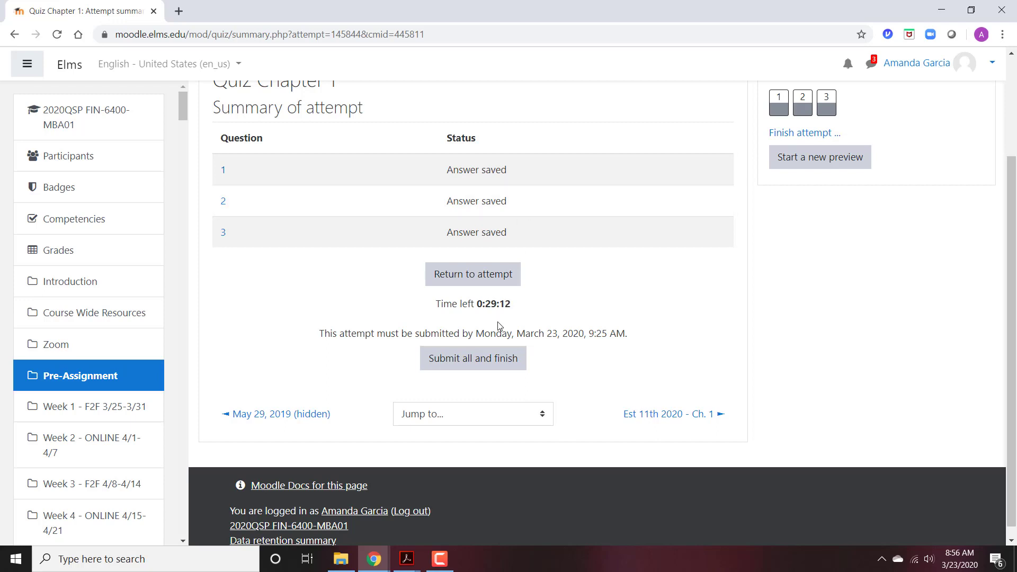
click(479, 367)
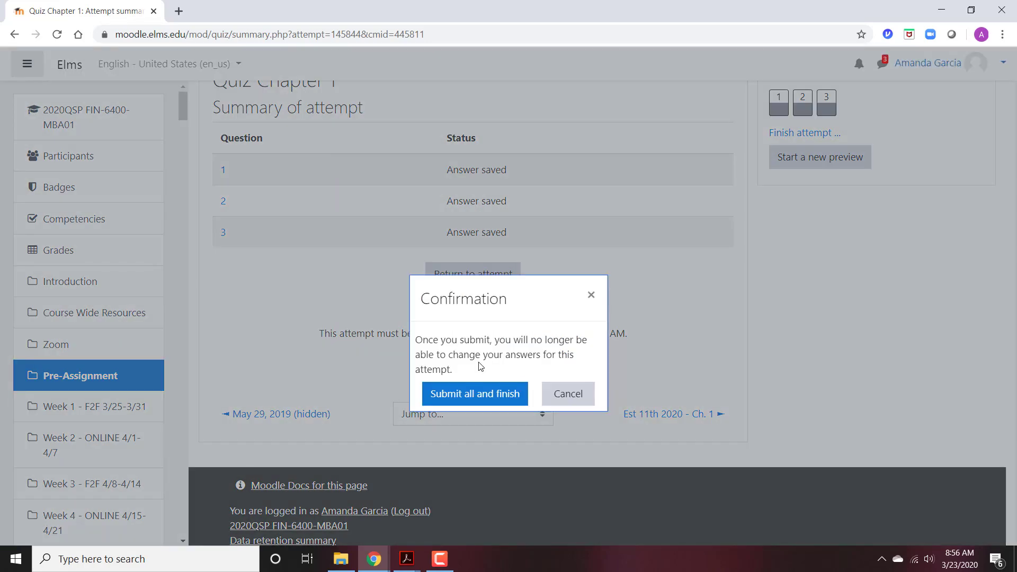
click(478, 391)
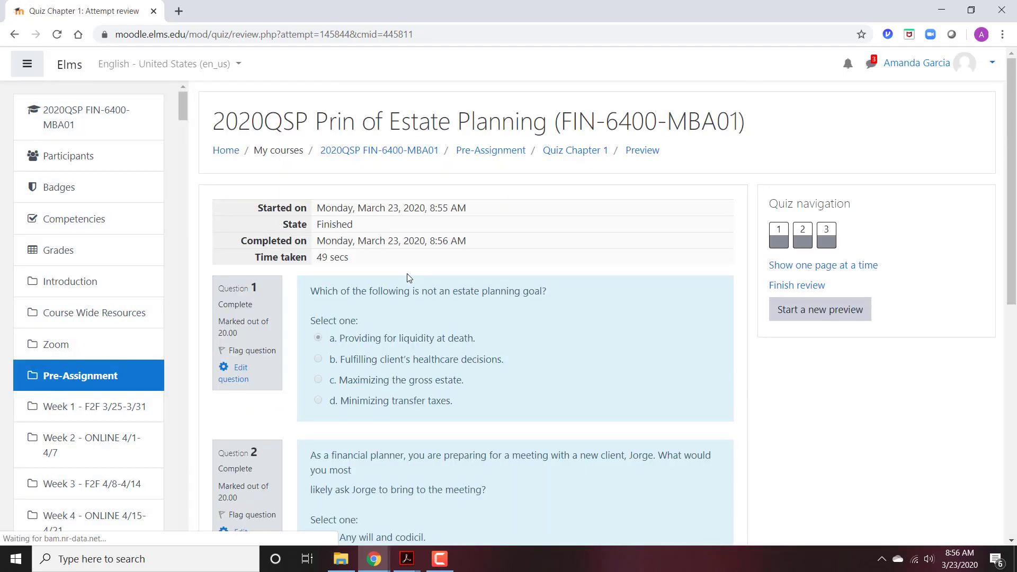
- Examine the review of the submitted attempt, checking what it shows for all three questions
scroll(407, 274, down, 4)
scroll(431, 259, down, 3)
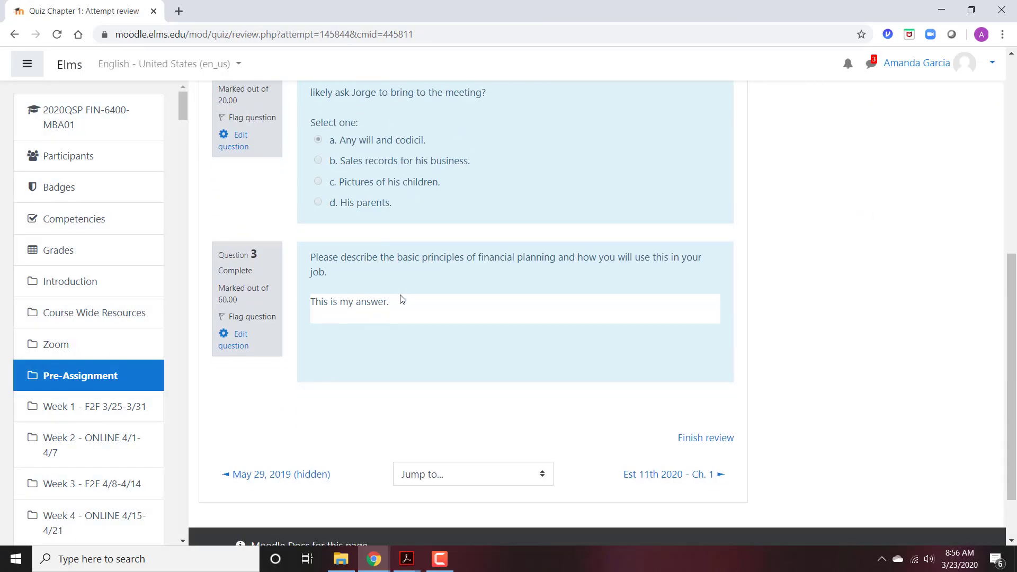
scroll(378, 244, up, 4)
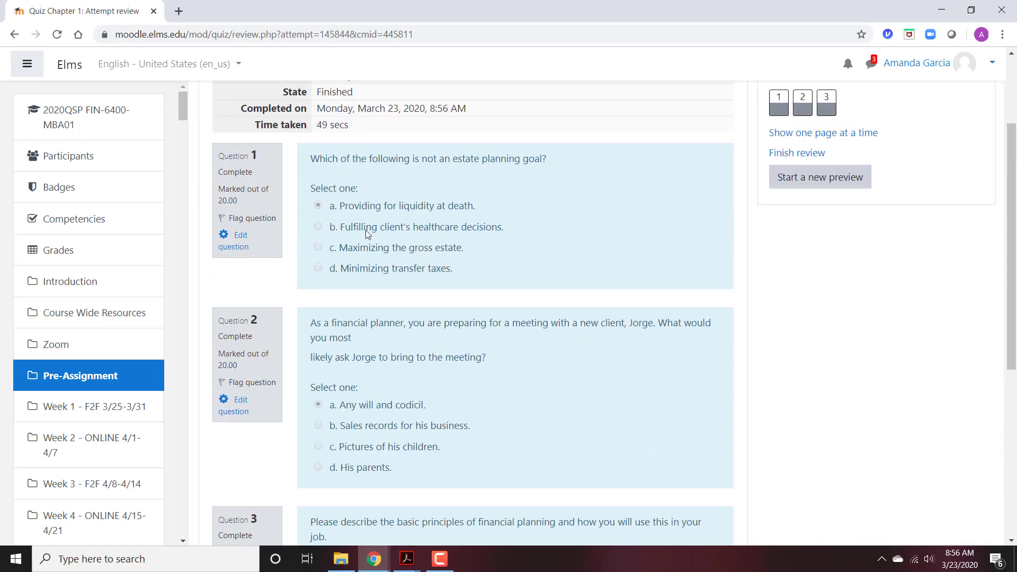
scroll(568, 268, up, 3)
scroll(556, 304, down, 2)
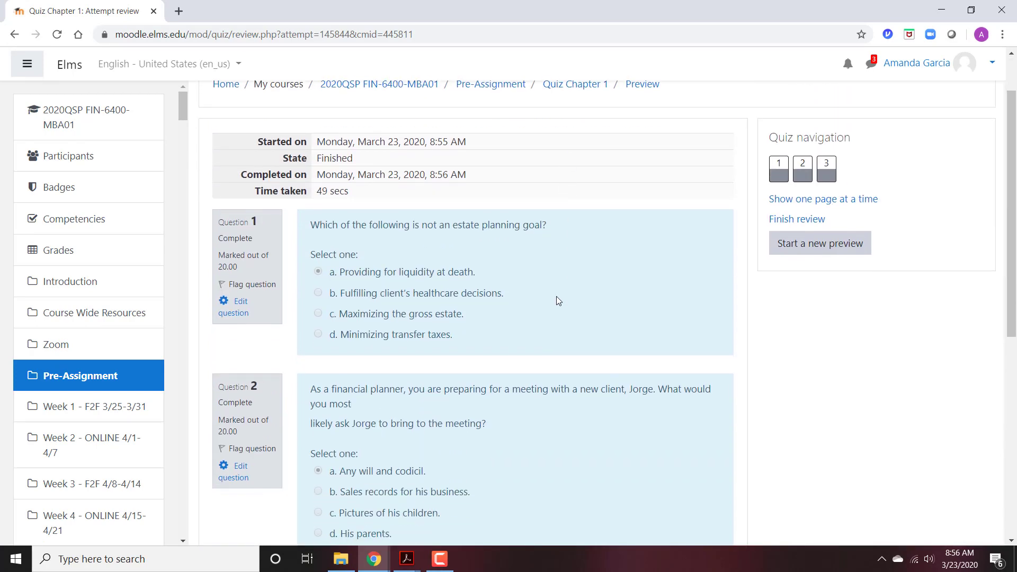
scroll(583, 286, down, 2)
scroll(619, 265, up, 1)
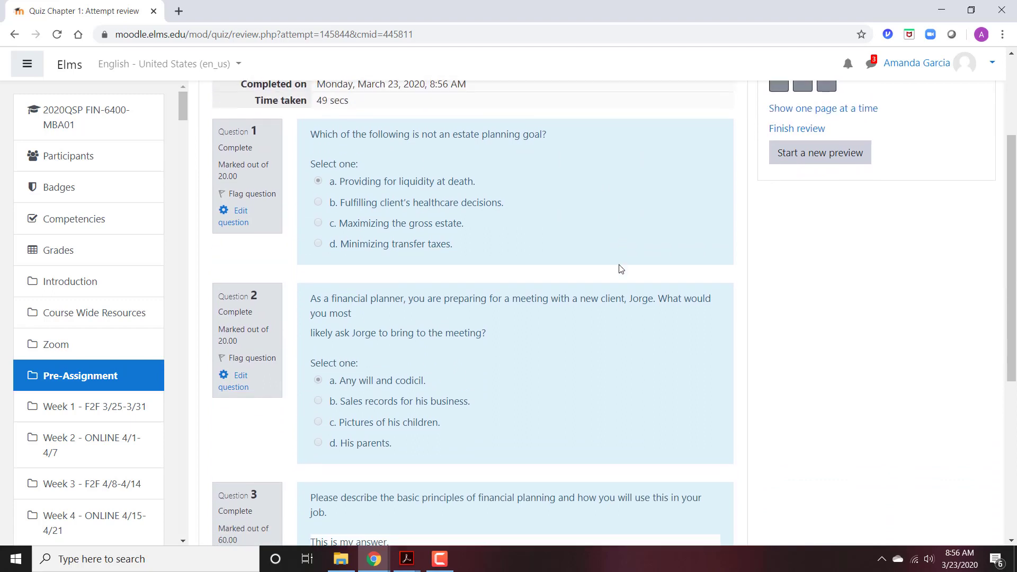
scroll(619, 264, down, 2)
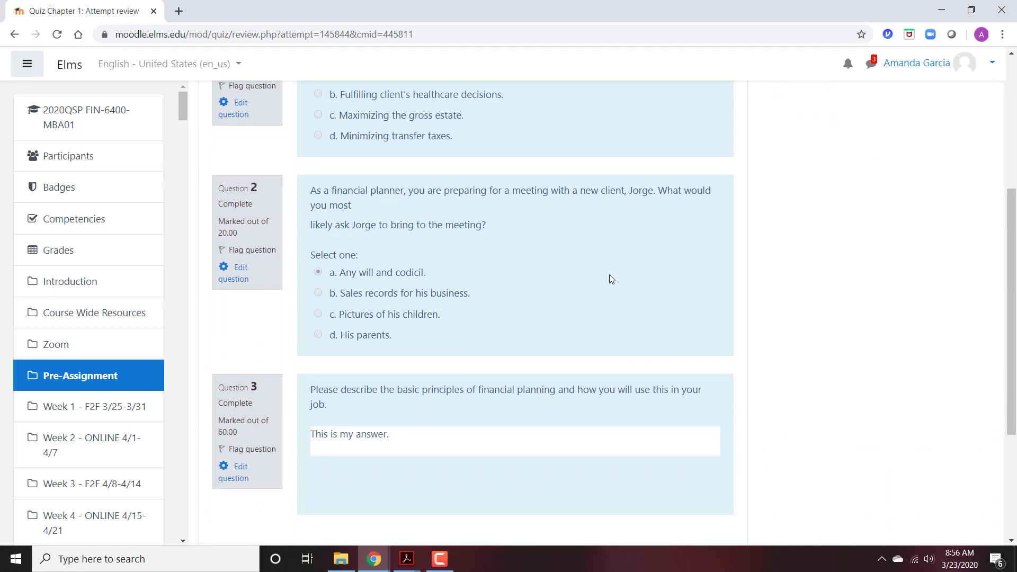
scroll(609, 263, down, 1)
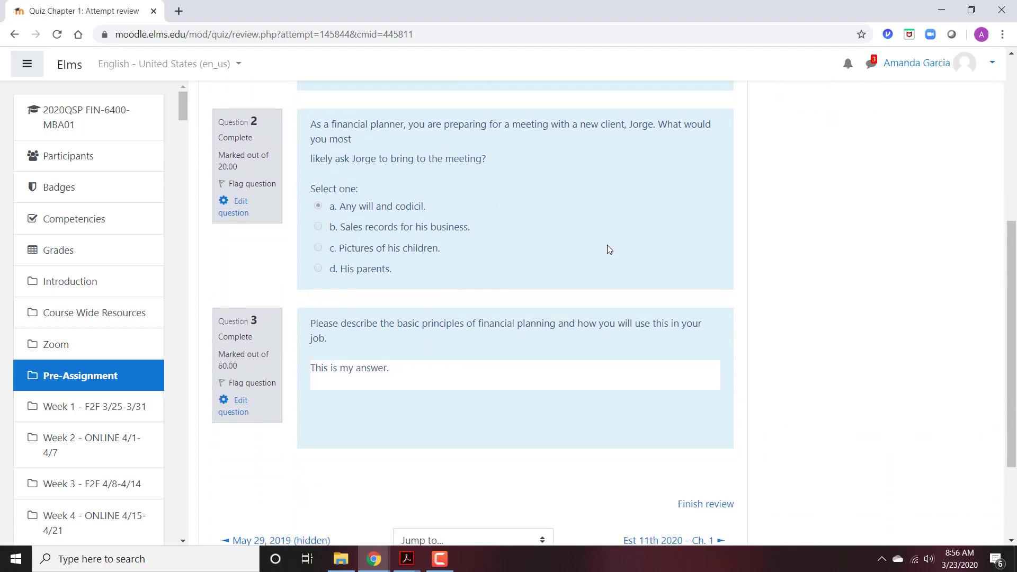
scroll(501, 334, up, 3)
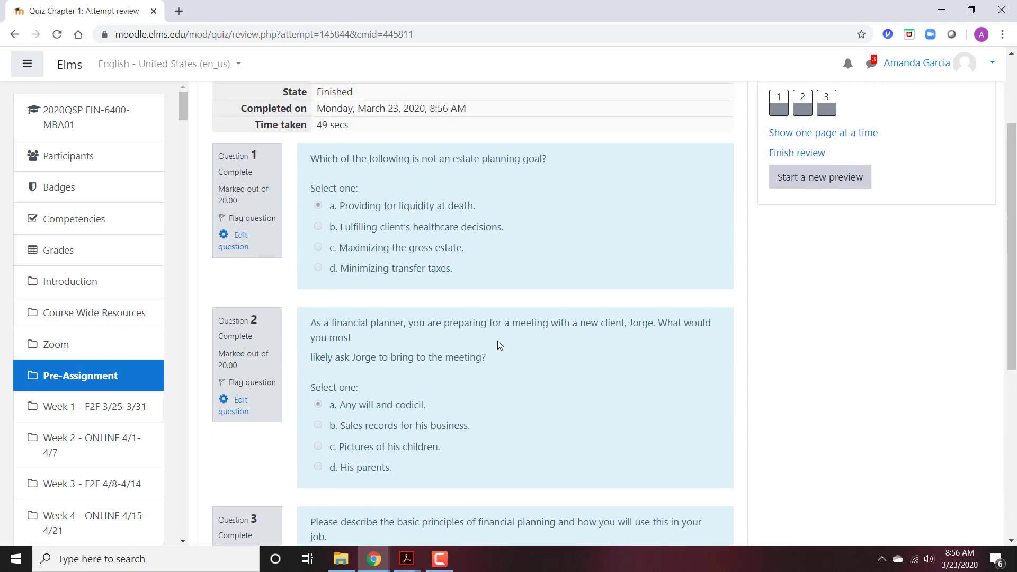